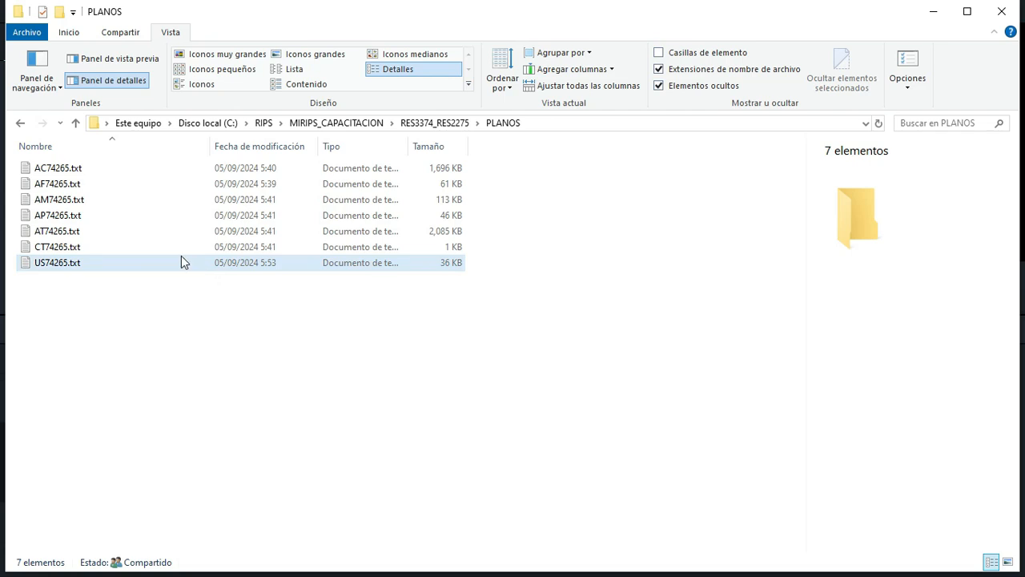
# Open the CT74265.txt control file in a full-screen window with the text enlarged to 130%
pyautogui.doubleClick(50, 250)
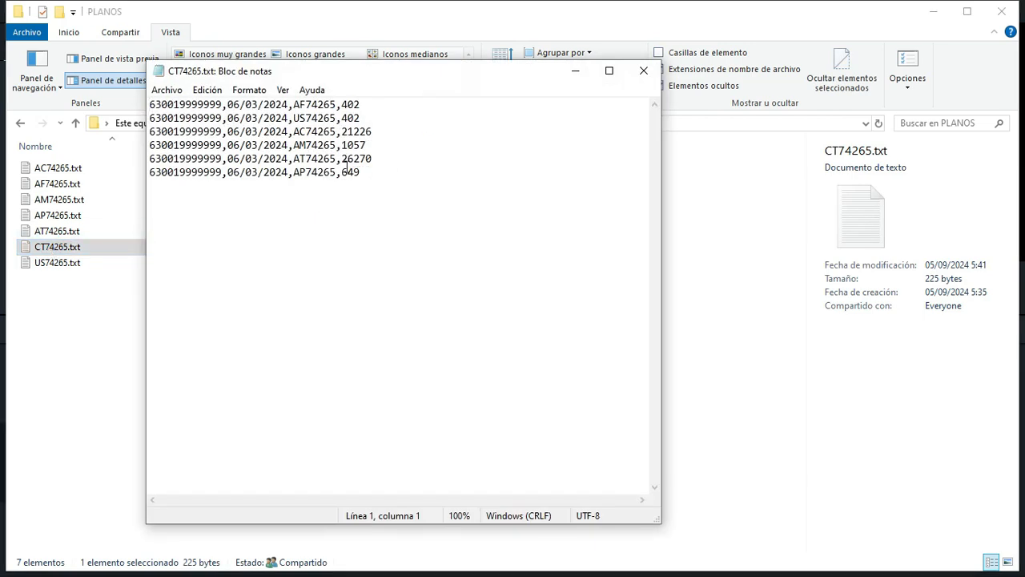
pyautogui.click(608, 70)
pyautogui.click(404, 120)
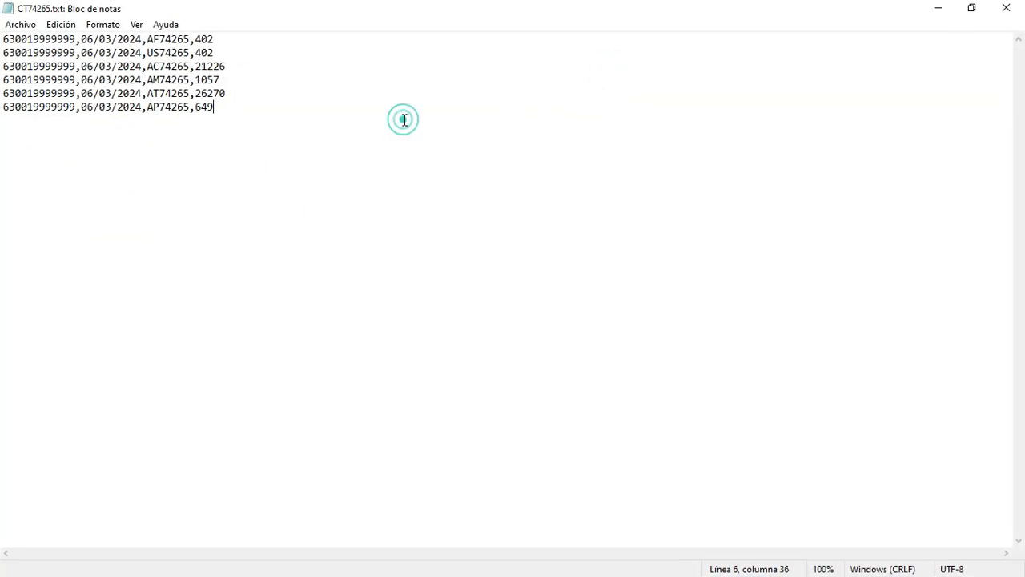
pyautogui.scroll(3, 404, 120)
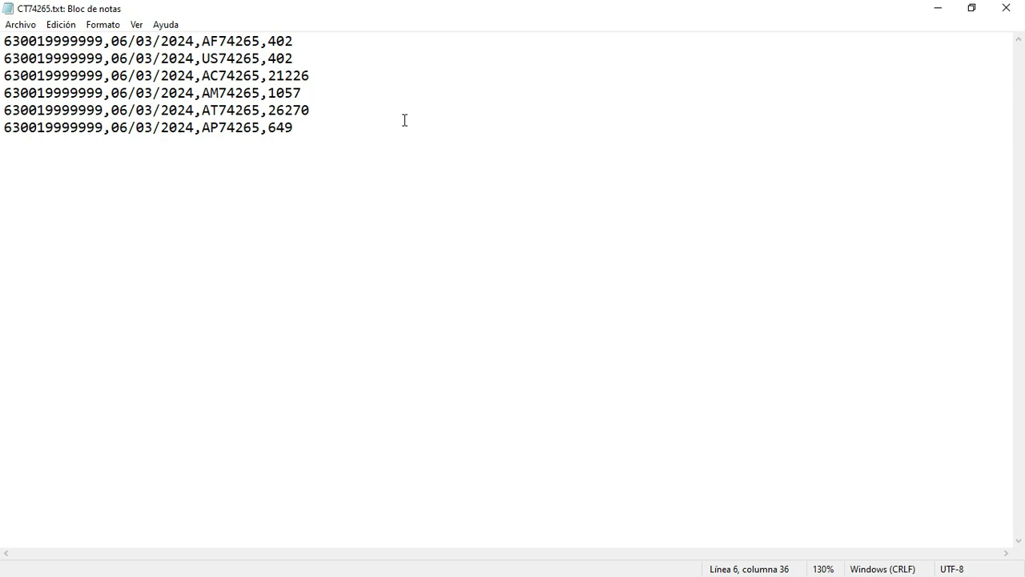
# Examine the record counts declared for the AF, US, AC, AM, AT and AP files, and close the control file
pyautogui.moveTo(297, 39); pyautogui.dragTo(201, 40)
pyautogui.click(295, 61)
pyautogui.moveTo(296, 59); pyautogui.dragTo(269, 59)
pyautogui.click(211, 58)
pyautogui.moveTo(324, 75); pyautogui.dragTo(263, 110)
pyautogui.click(352, 96)
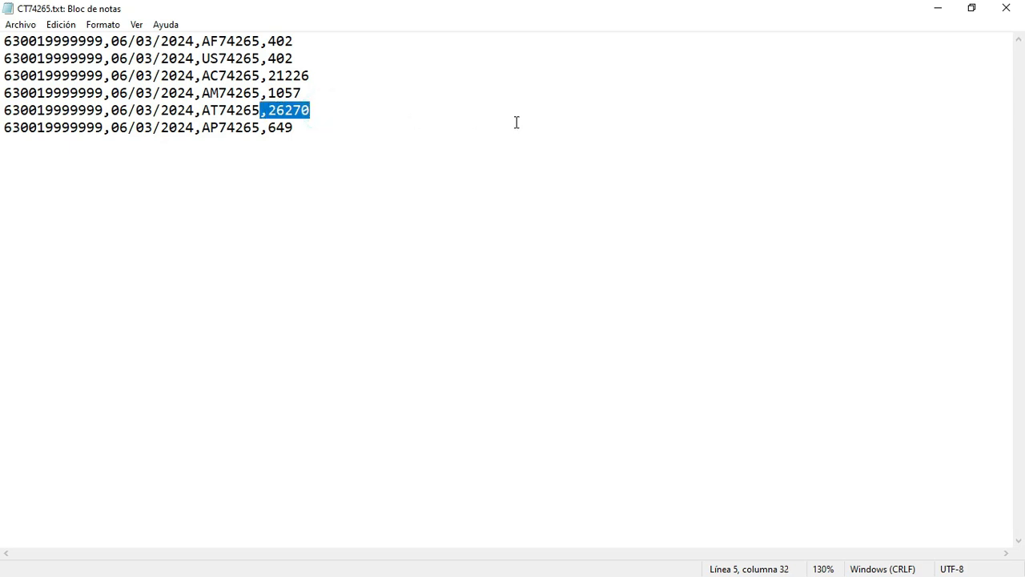
pyautogui.moveTo(304, 127); pyautogui.dragTo(266, 128)
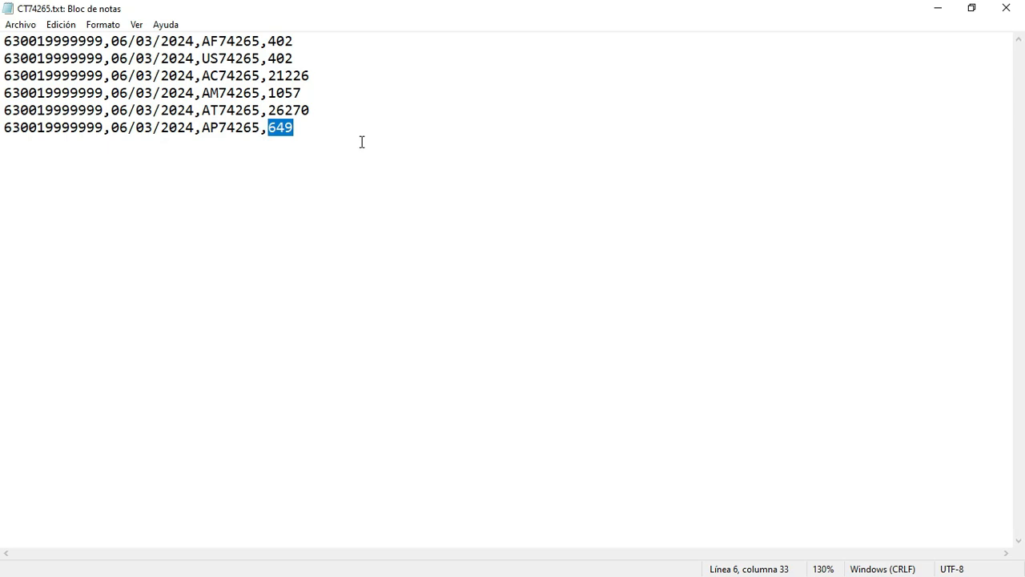
pyautogui.click(274, 174)
pyautogui.click(1003, 8)
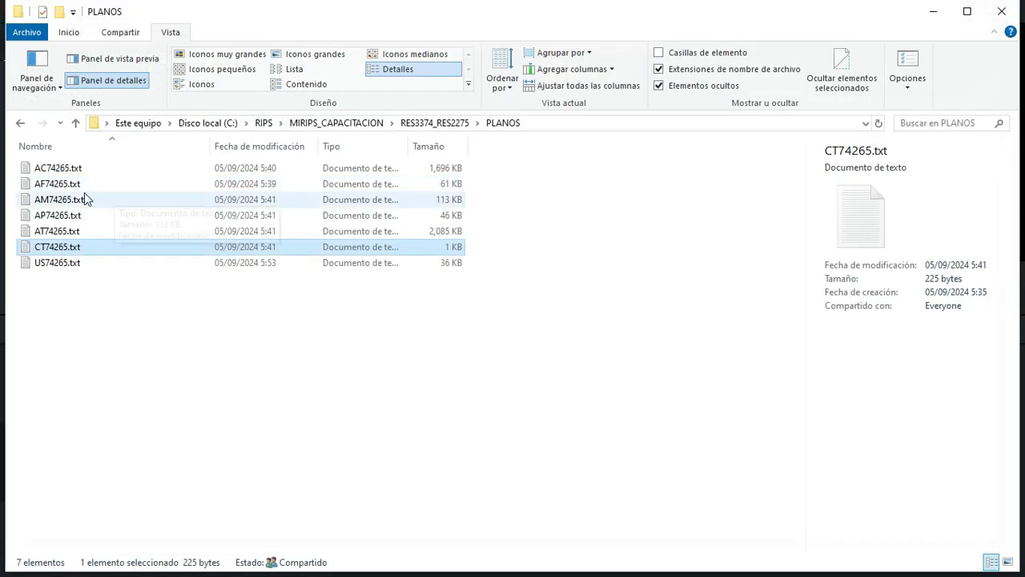
# Open AC74265.txt full screen, look through its first records, and close it
pyautogui.doubleClick(56, 168)
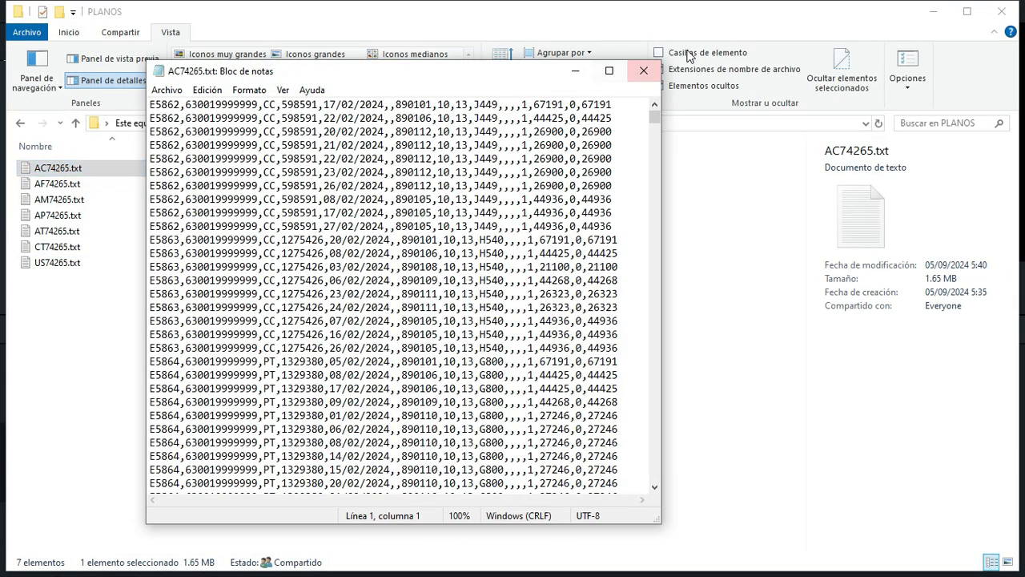
pyautogui.click(609, 71)
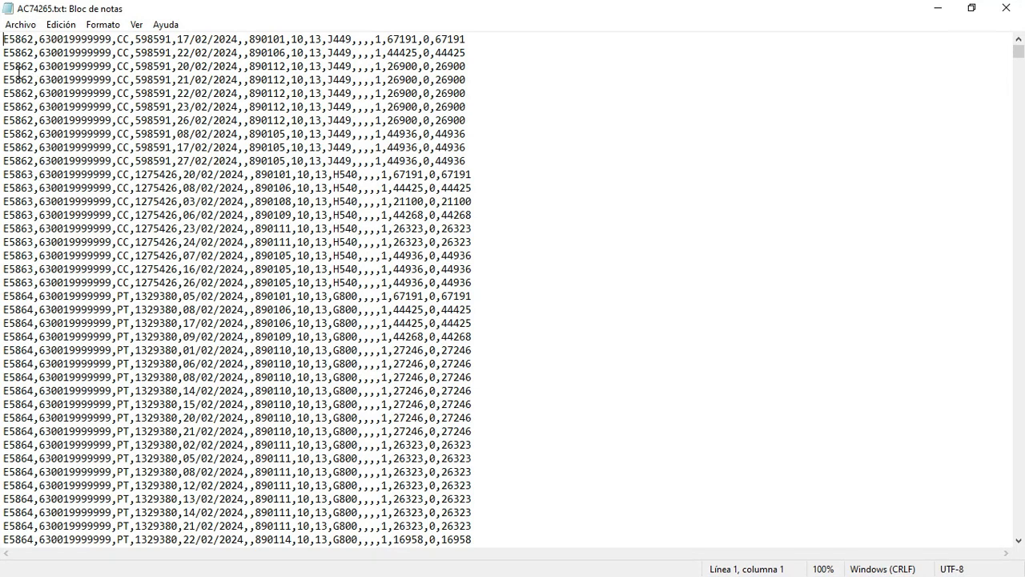
pyautogui.scroll(-2, 60, 158)
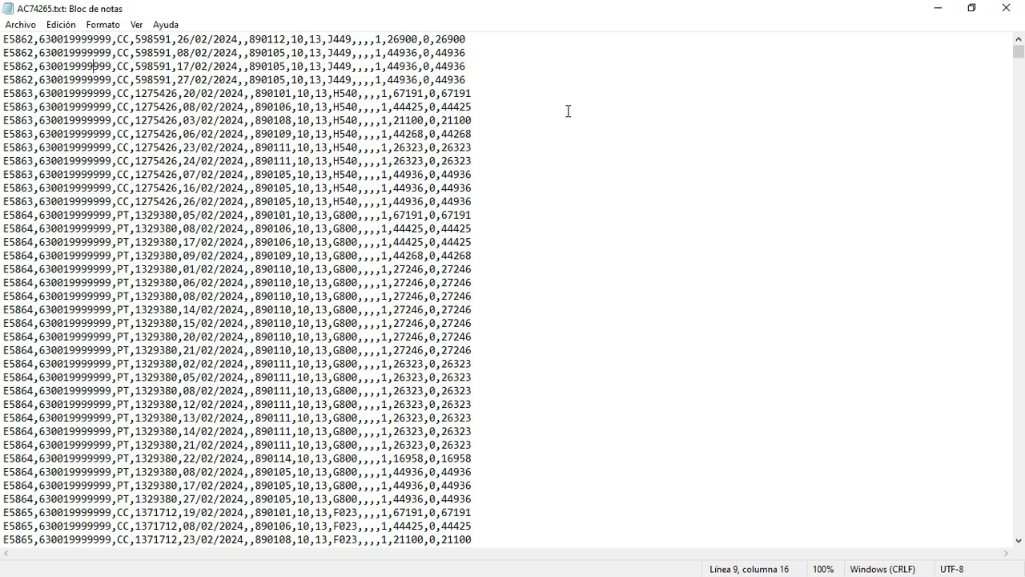
pyautogui.click(1006, 8)
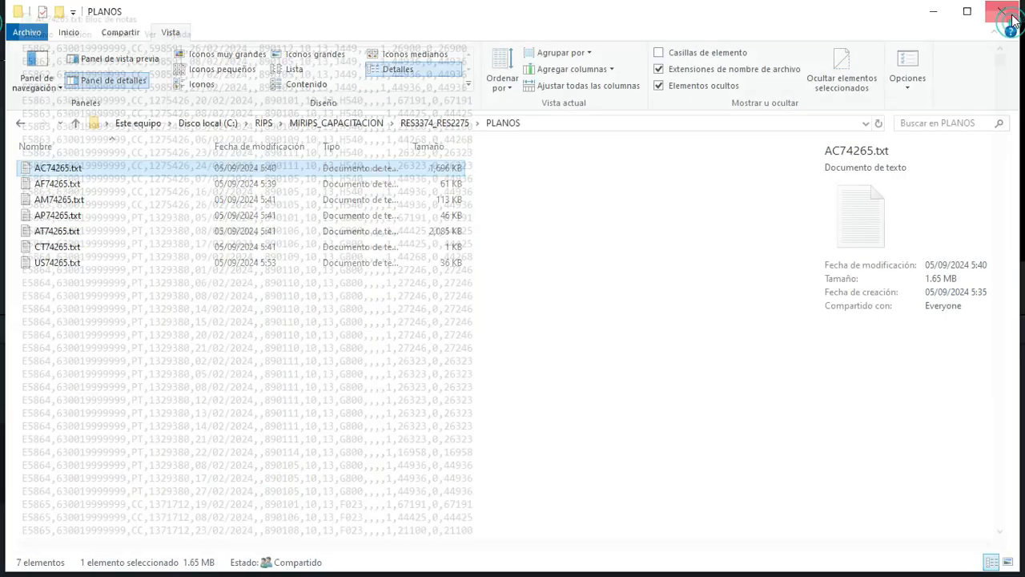
# Open AF74265.txt and check the line number of its last record against the control file, closing it when done
pyautogui.doubleClick(57, 184)
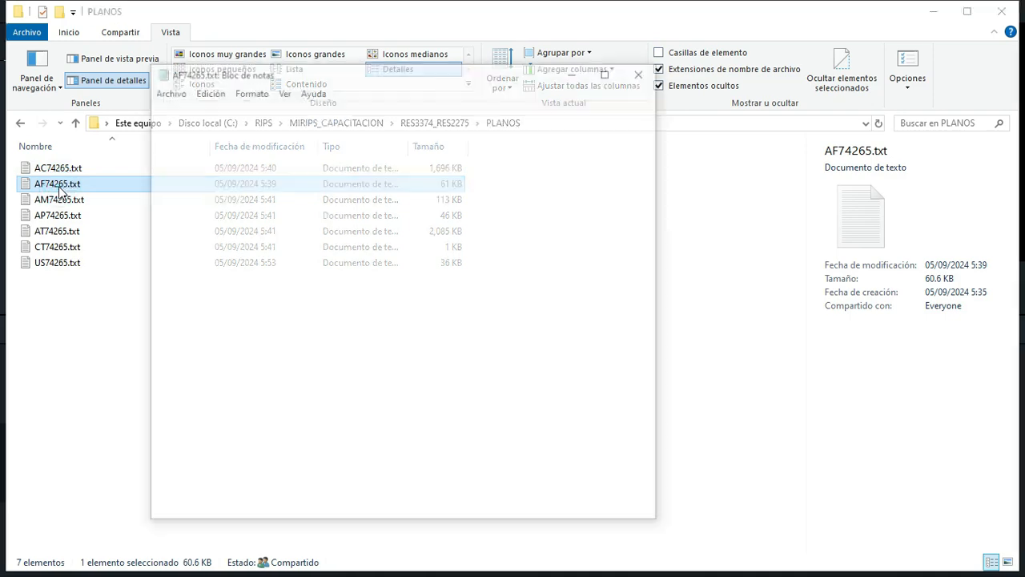
pyautogui.click(609, 70)
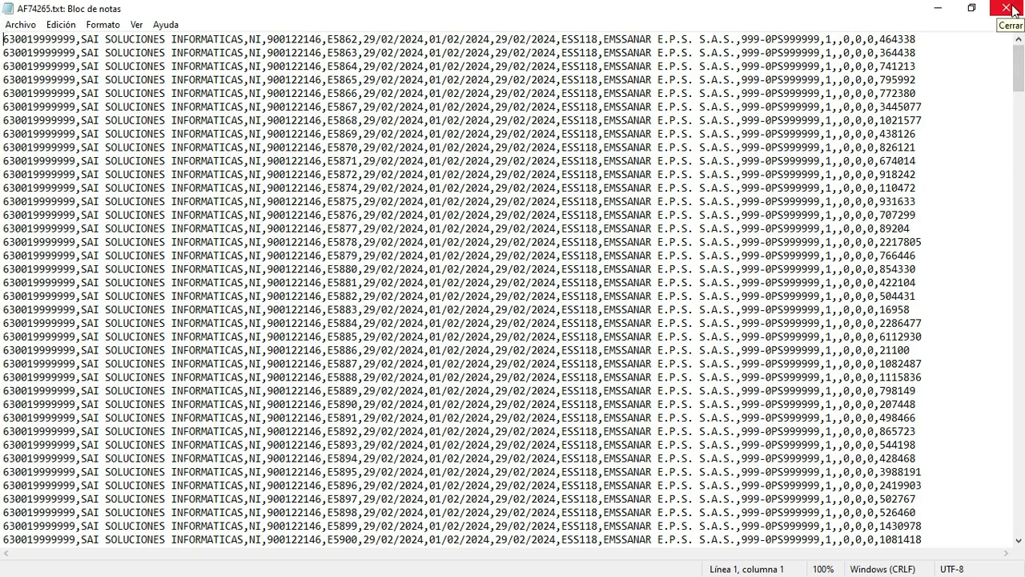
pyautogui.moveTo(1018, 68); pyautogui.dragTo(1020, 525)
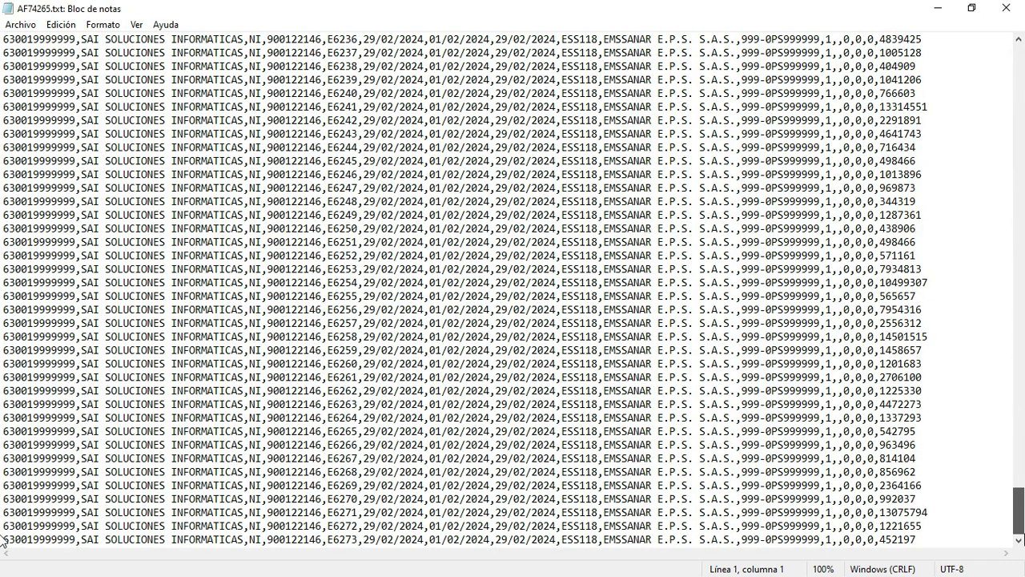
pyautogui.click(810, 538)
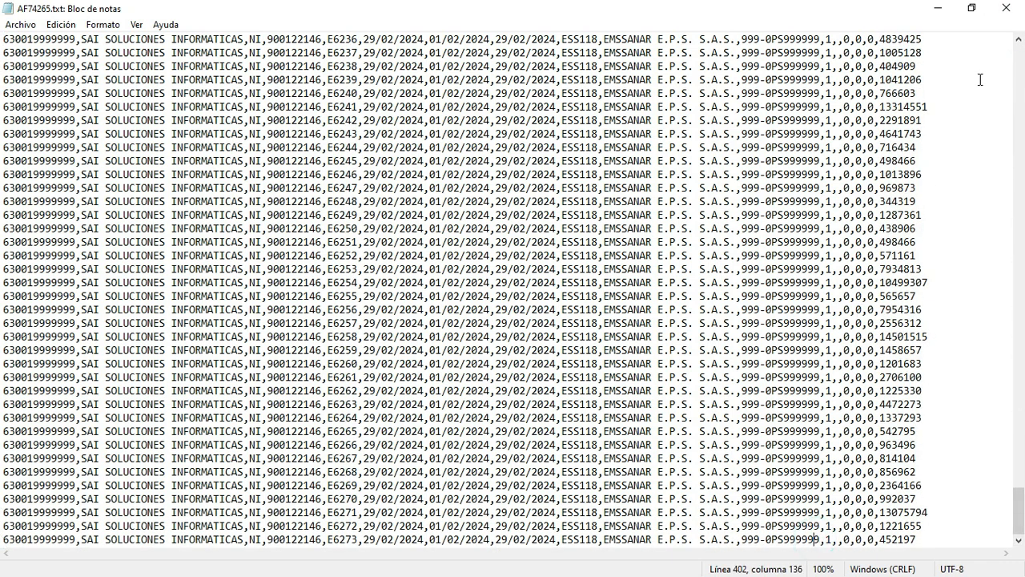
pyautogui.click(1006, 8)
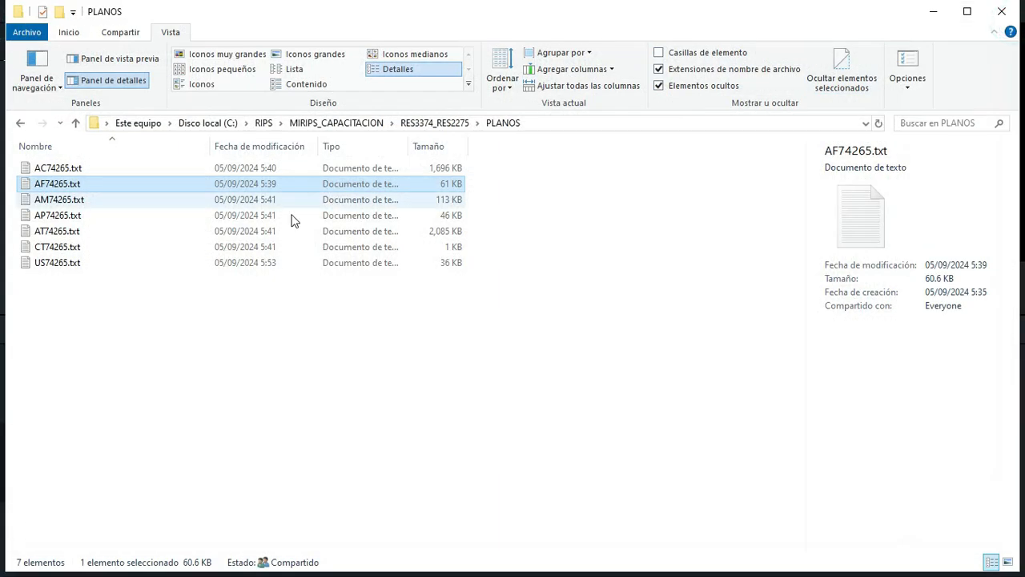
# Open AM74265.txt and check the line number of its last medication record, closing the file when done
pyautogui.doubleClick(59, 199)
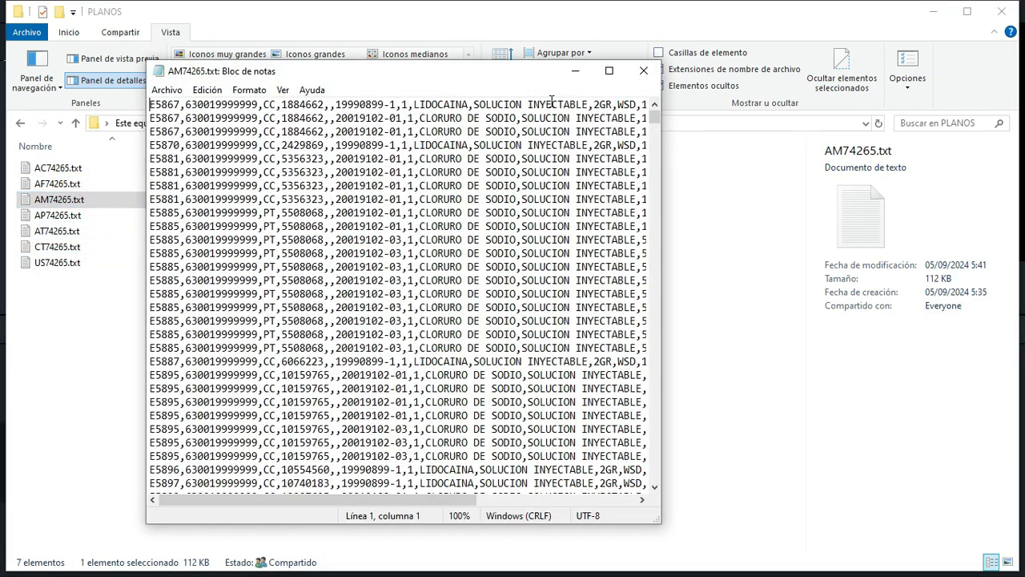
pyautogui.click(609, 70)
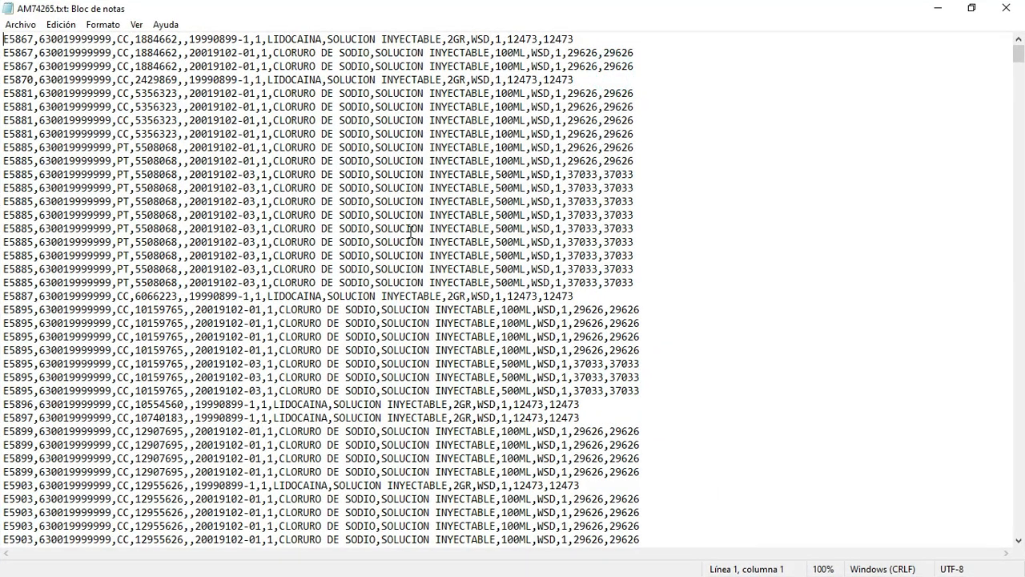
pyautogui.moveTo(1019, 54); pyautogui.dragTo(1018, 525)
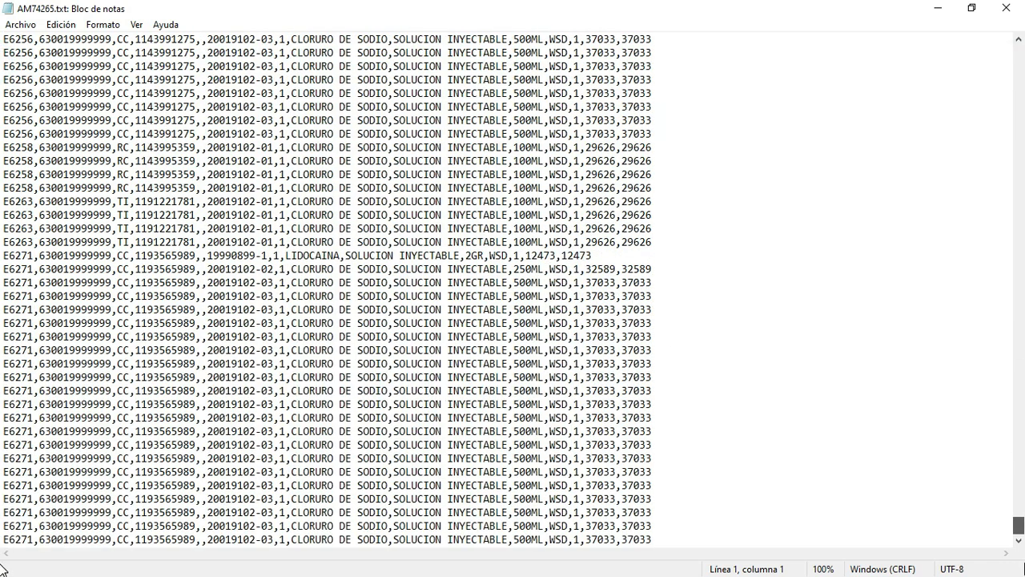
pyautogui.click(653, 539)
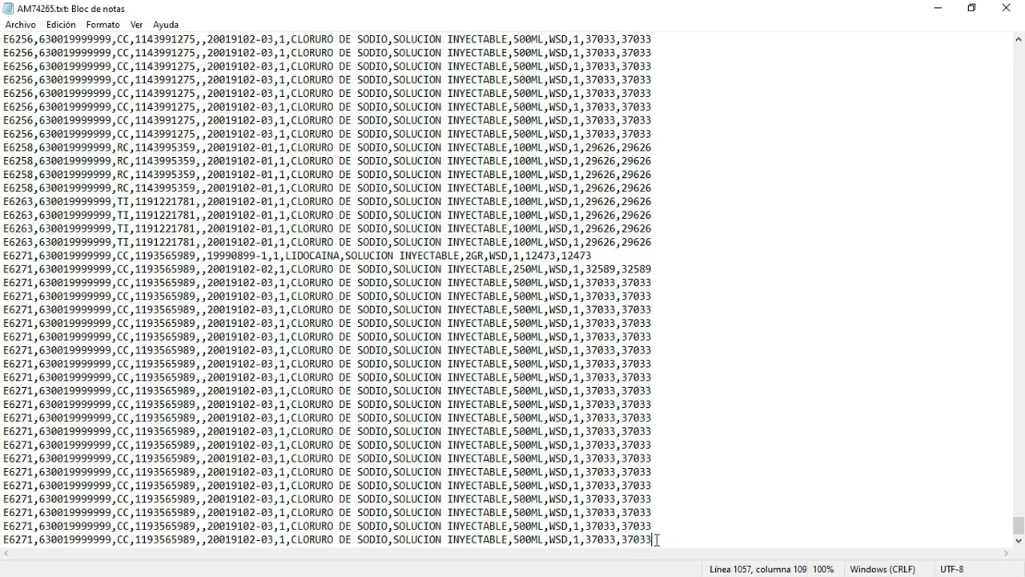
pyautogui.click(1005, 8)
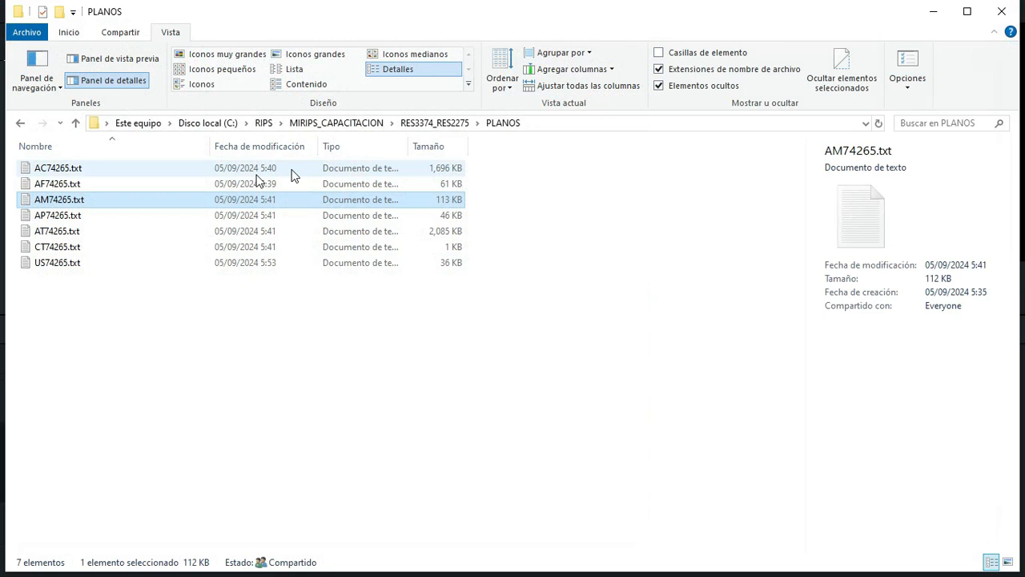
# Open AP74265.txt and check the line number of its last procedure record, closing the file when done
pyautogui.doubleClick(50, 216)
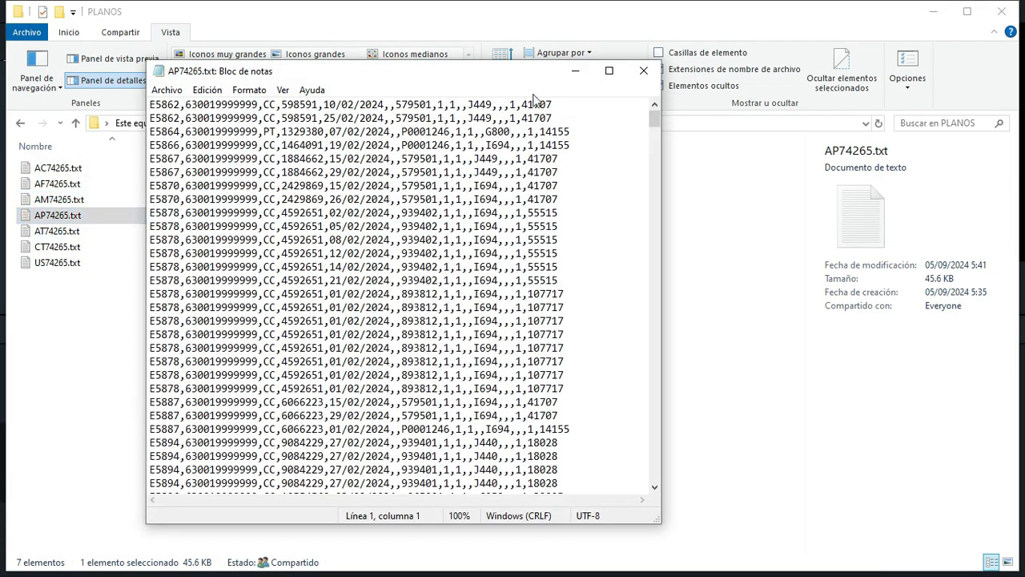
pyautogui.moveTo(655, 121); pyautogui.dragTo(650, 480)
pyautogui.click(567, 485)
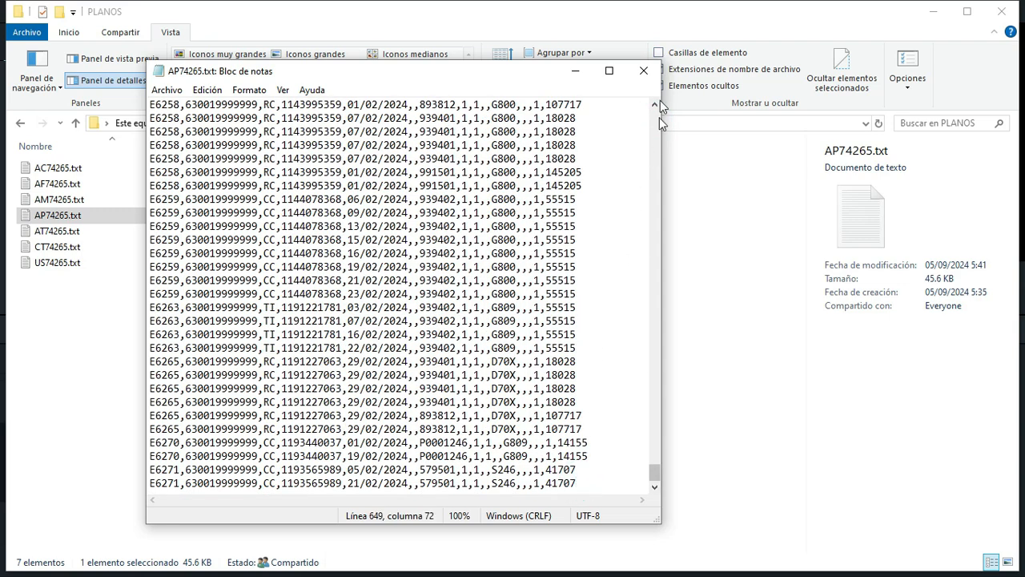
pyautogui.click(644, 71)
# Open AT74265.txt and check the line number of its last record, closing the file when done
pyautogui.doubleClick(58, 230)
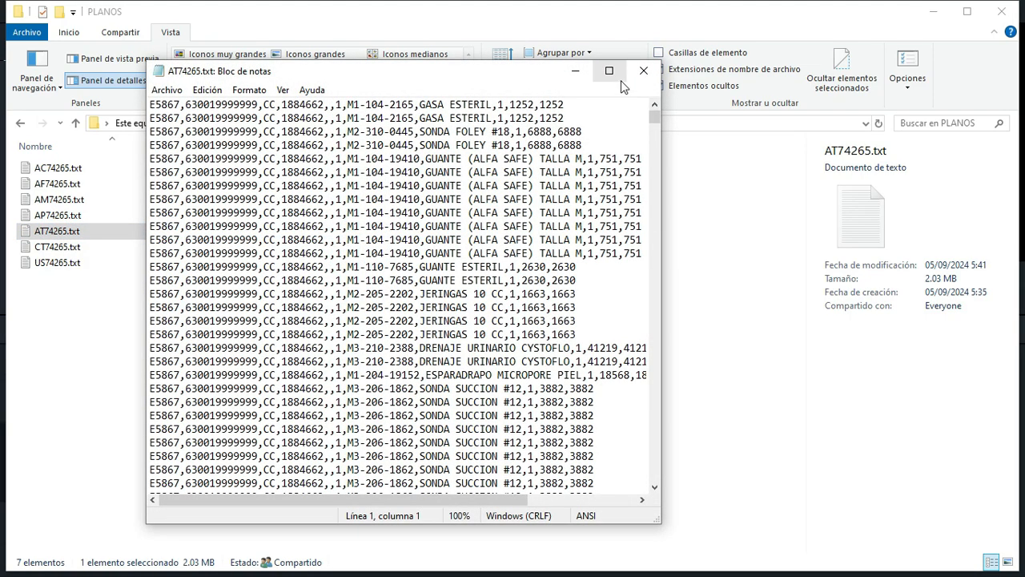
pyautogui.moveTo(649, 113); pyautogui.dragTo(654, 474)
pyautogui.click(596, 483)
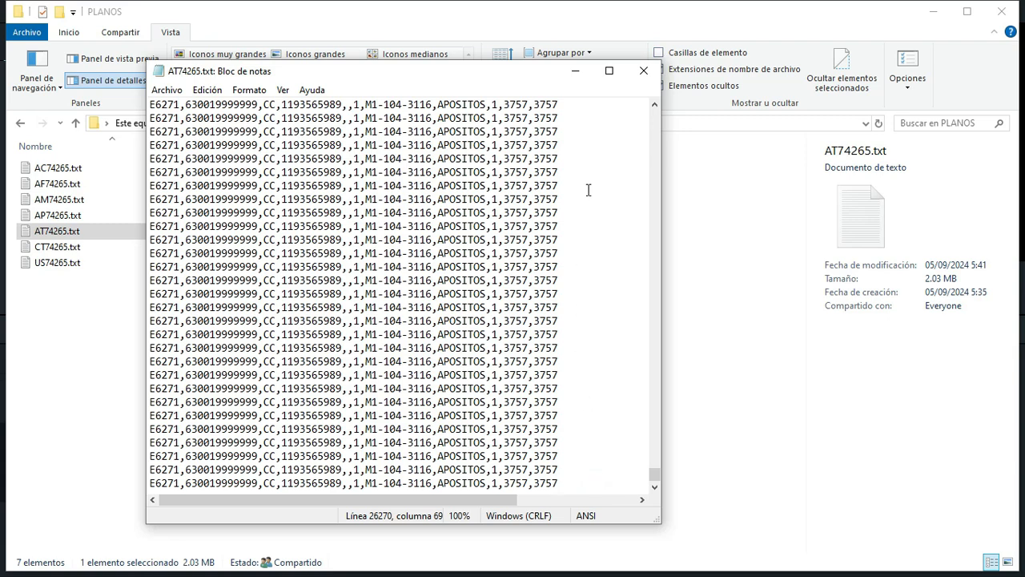
pyautogui.click(643, 71)
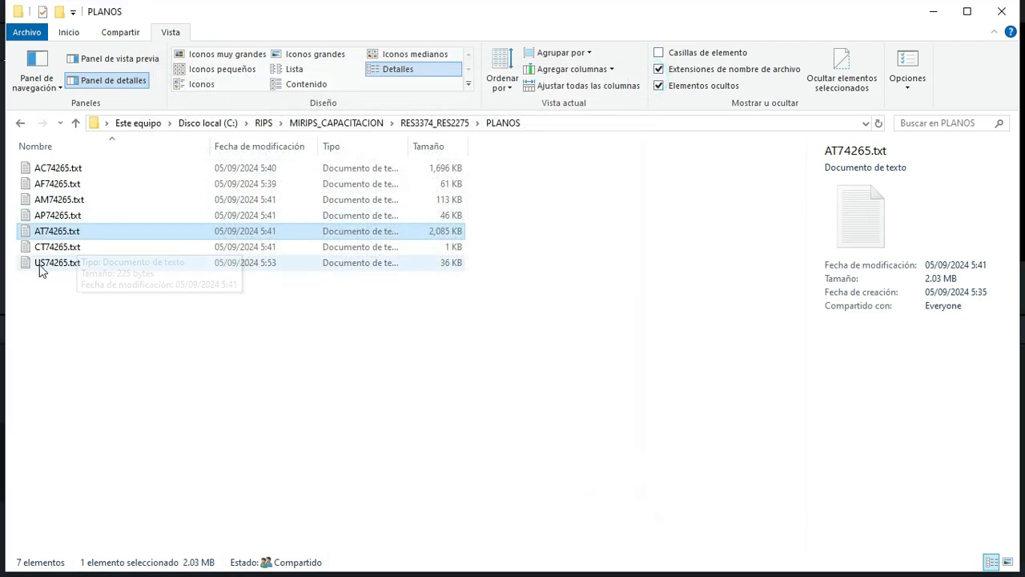
# Open US74265.txt, look through its user records, check the line number of the last one, and close the file
pyautogui.doubleClick(41, 266)
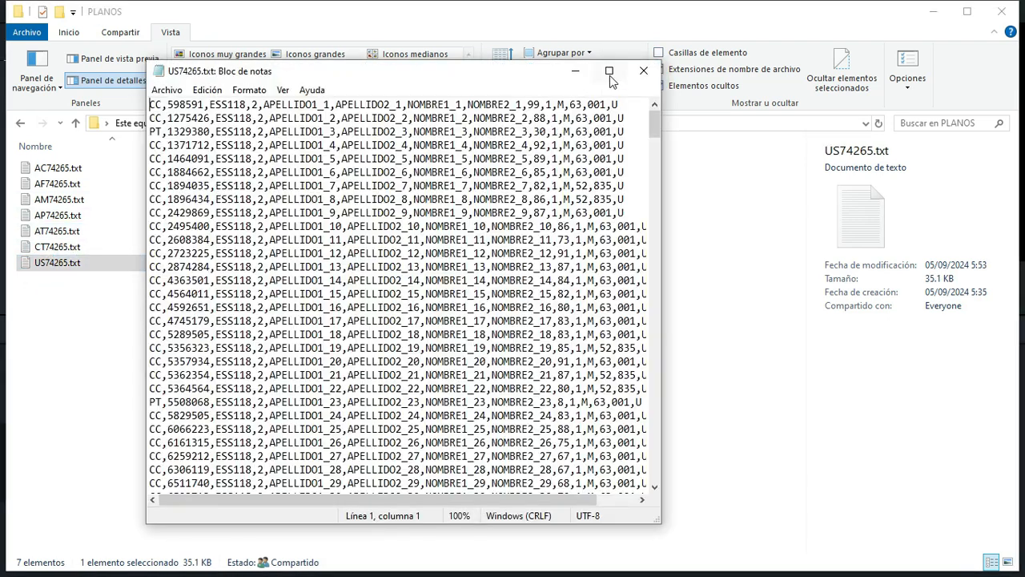
pyautogui.click(609, 72)
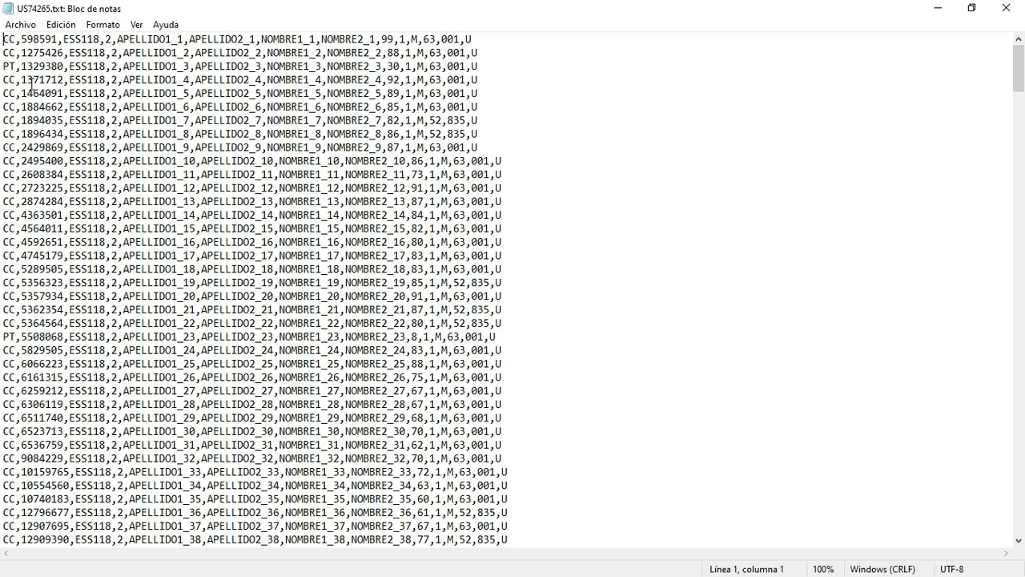
pyautogui.scroll(-18, 492, 303)
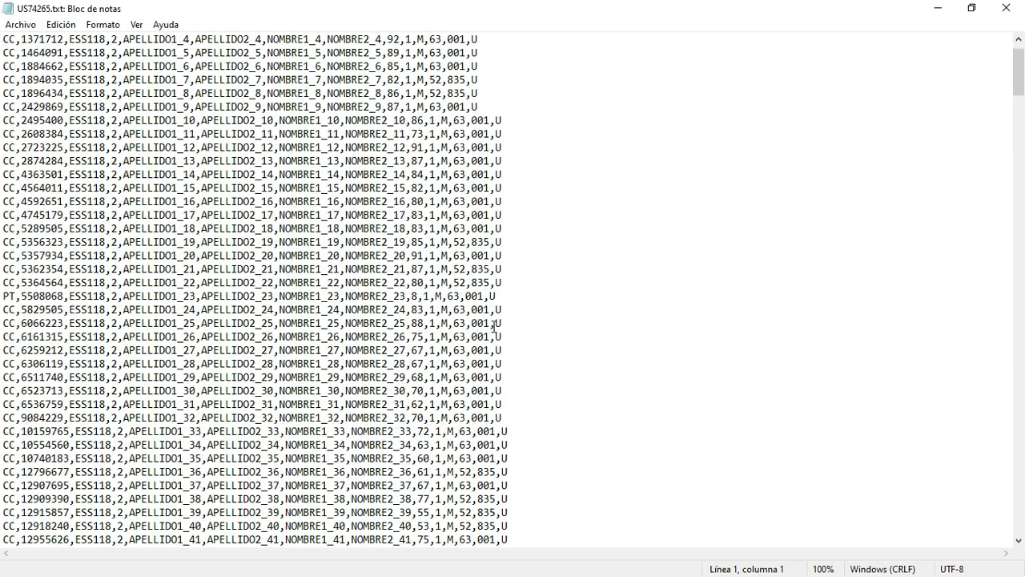
pyautogui.moveTo(1019, 133); pyautogui.dragTo(1017, 512)
pyautogui.click(577, 542)
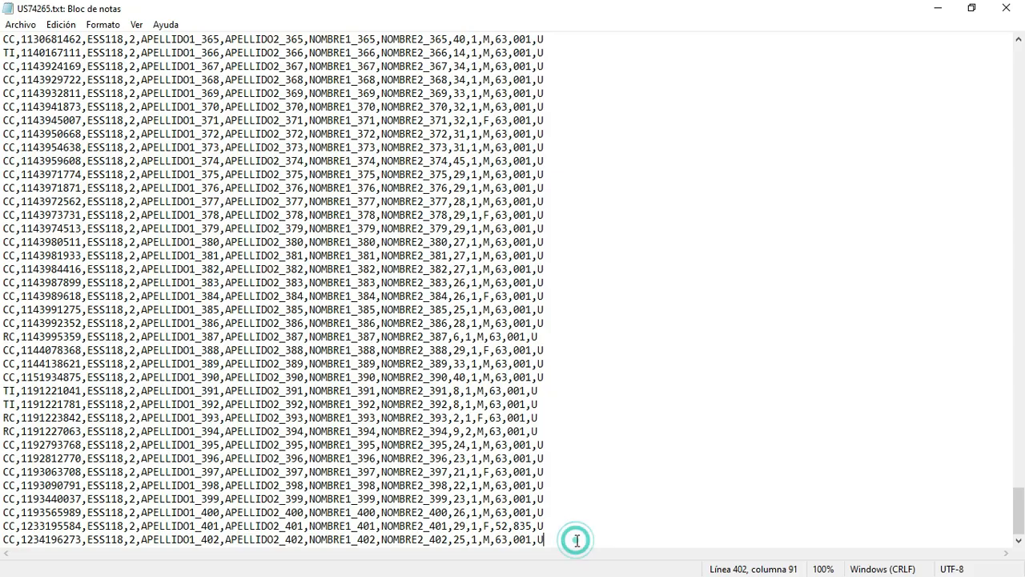
pyautogui.click(1006, 8)
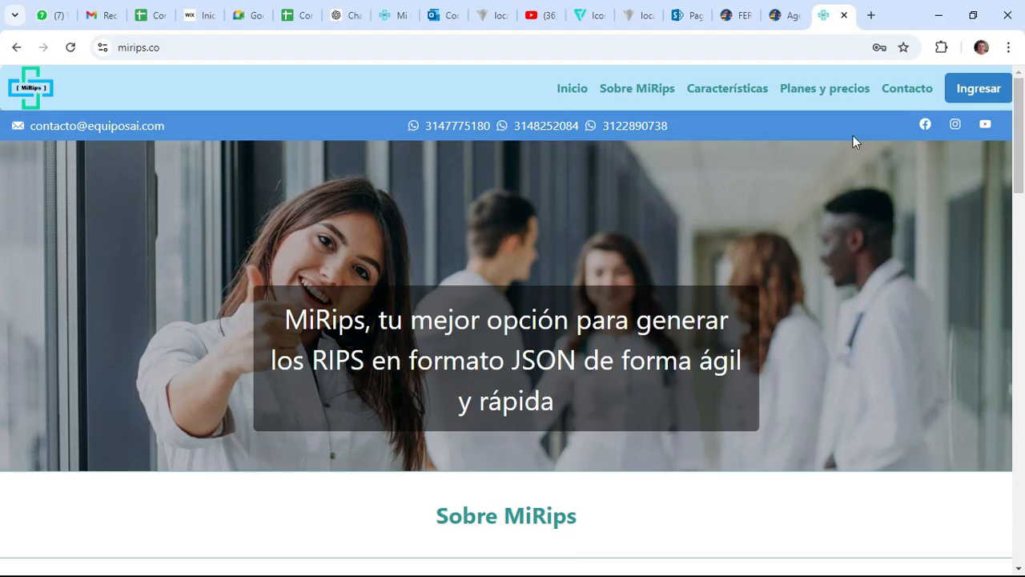
# Log in to the mirips.co site in the browser with the account e-mail and password
pyautogui.click(987, 89)
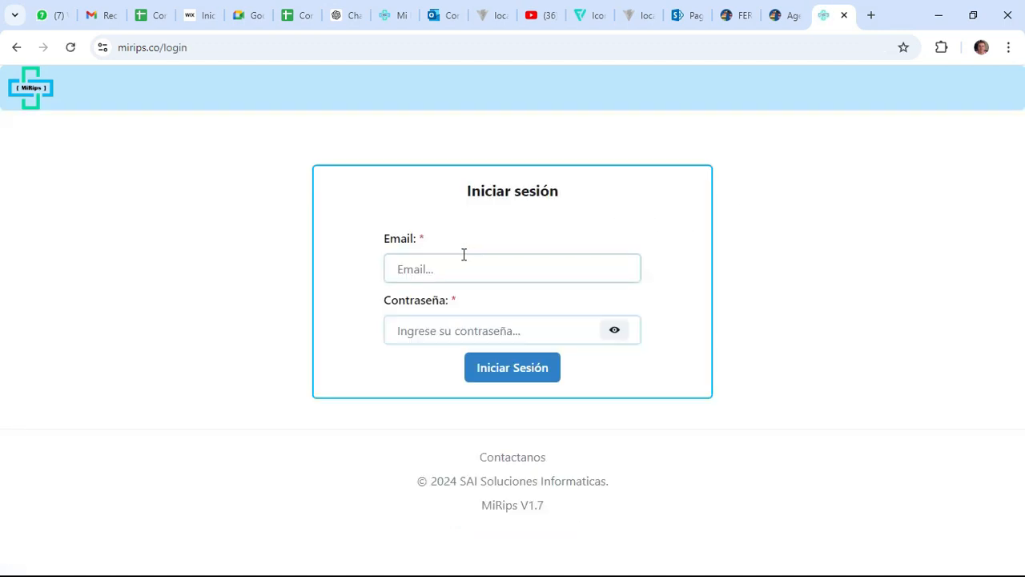
pyautogui.click(463, 255)
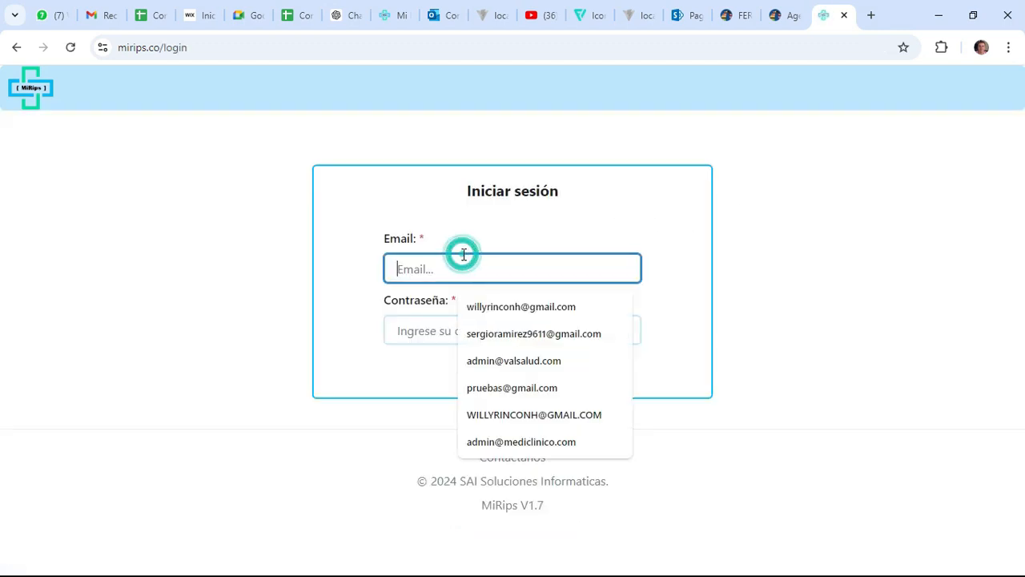
pyautogui.click(485, 333)
pyautogui.click(436, 330)
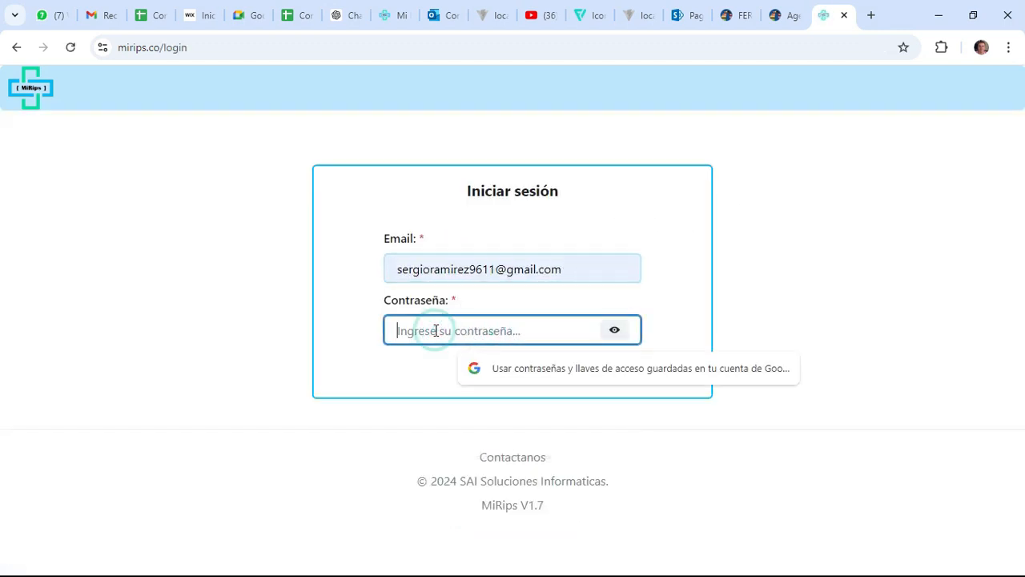
pyautogui.write('•••')
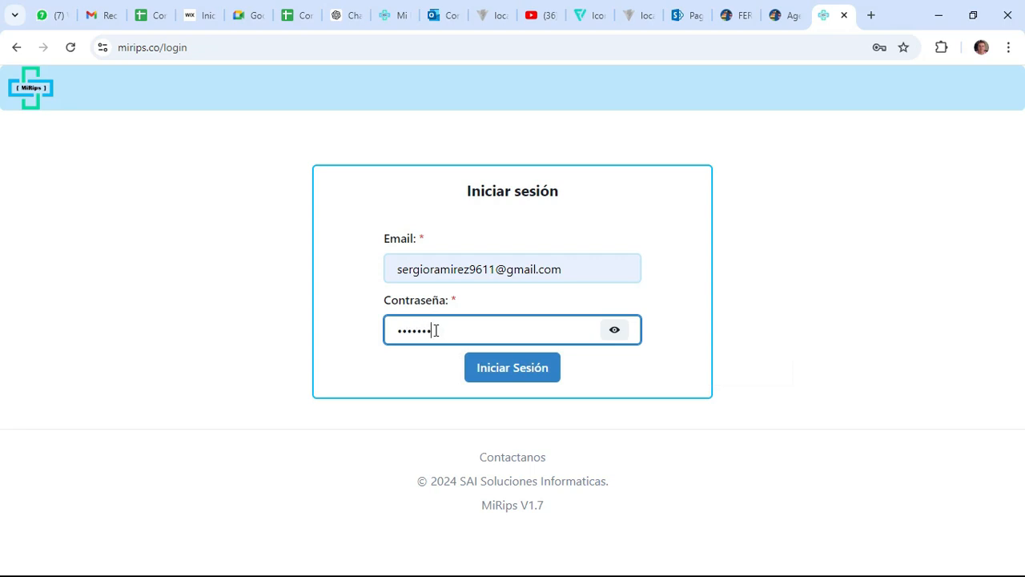
pyautogui.click(523, 382)
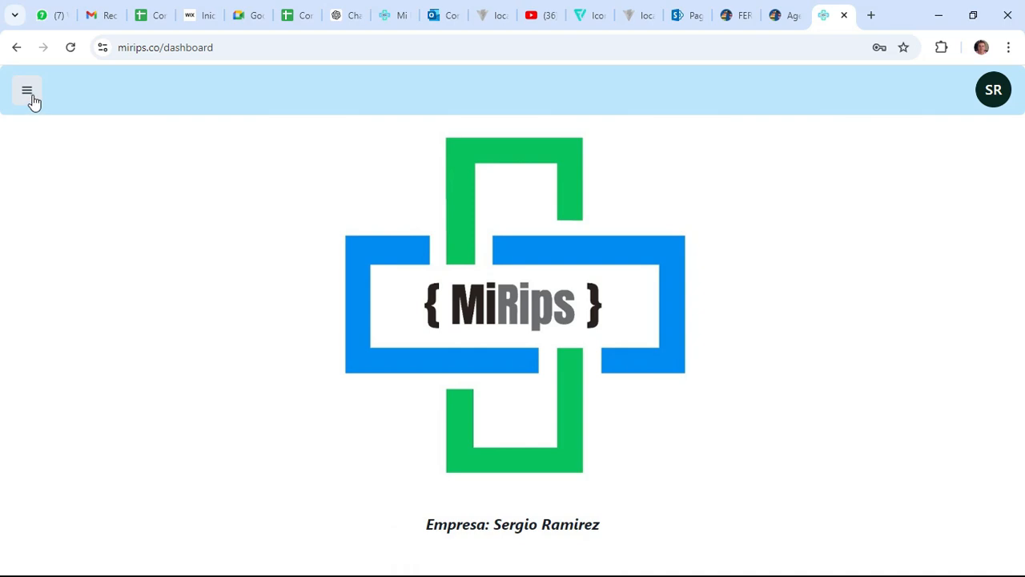
# Open the Homologar 3374 a JSON page of the Rips JSON section
pyautogui.click(31, 103)
pyautogui.click(114, 212)
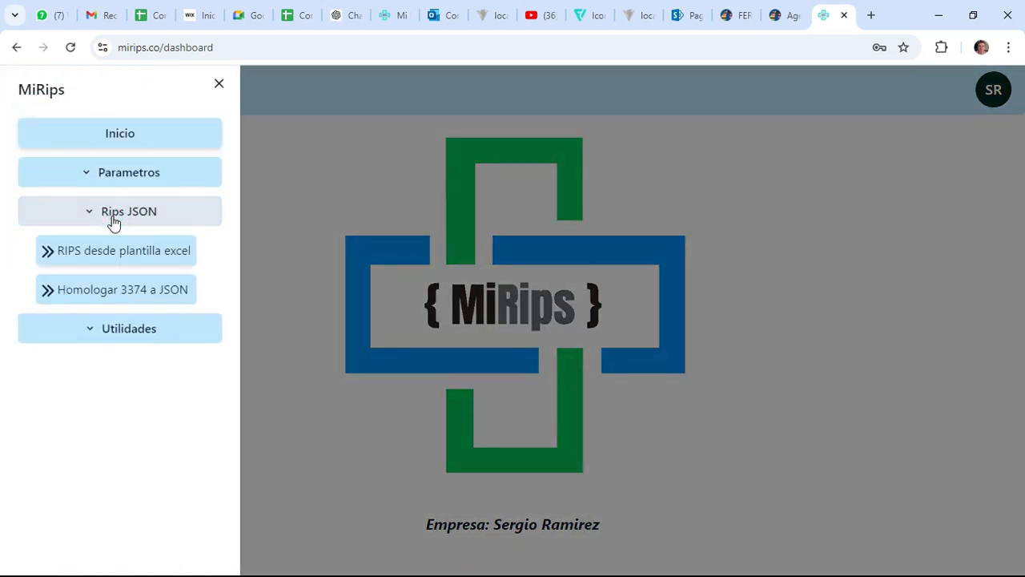
pyautogui.click(134, 293)
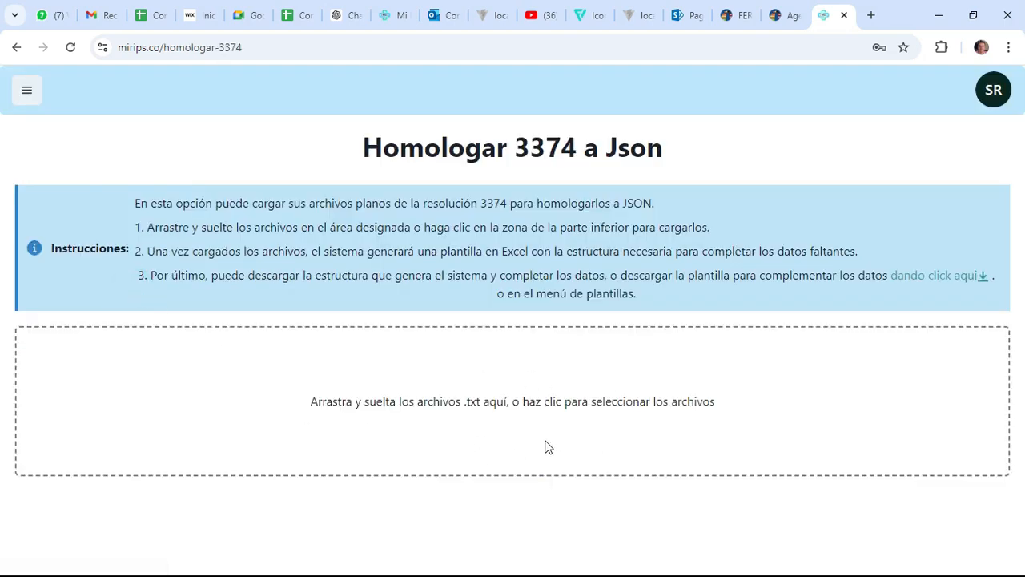
# Upload all seven flat .txt files (AC, AF, AM, AP, AT, CT and US 74265) from the PLANOS folder and accept the message
pyautogui.click(497, 393)
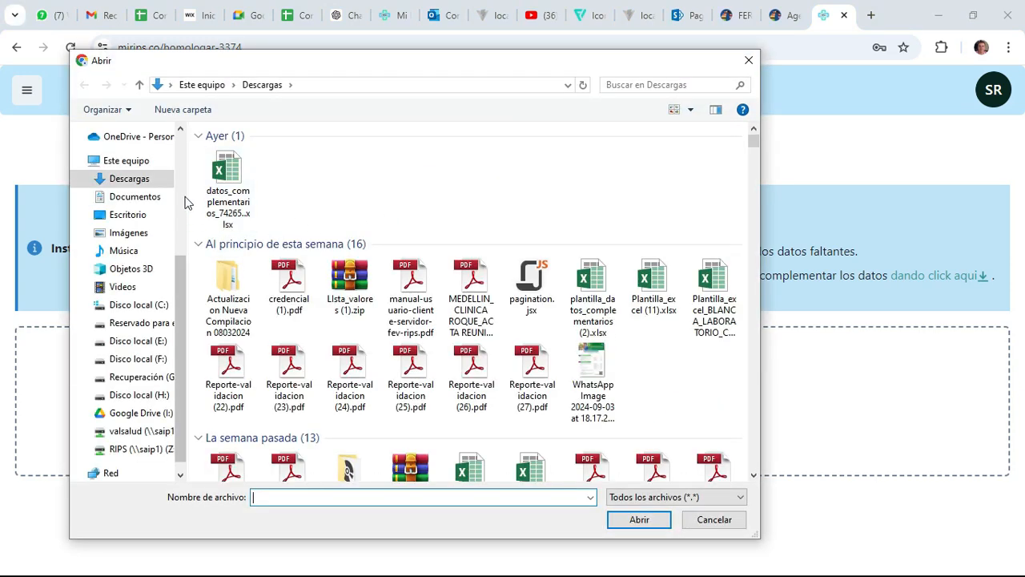
pyautogui.scroll(5, 184, 202)
pyautogui.click(126, 304)
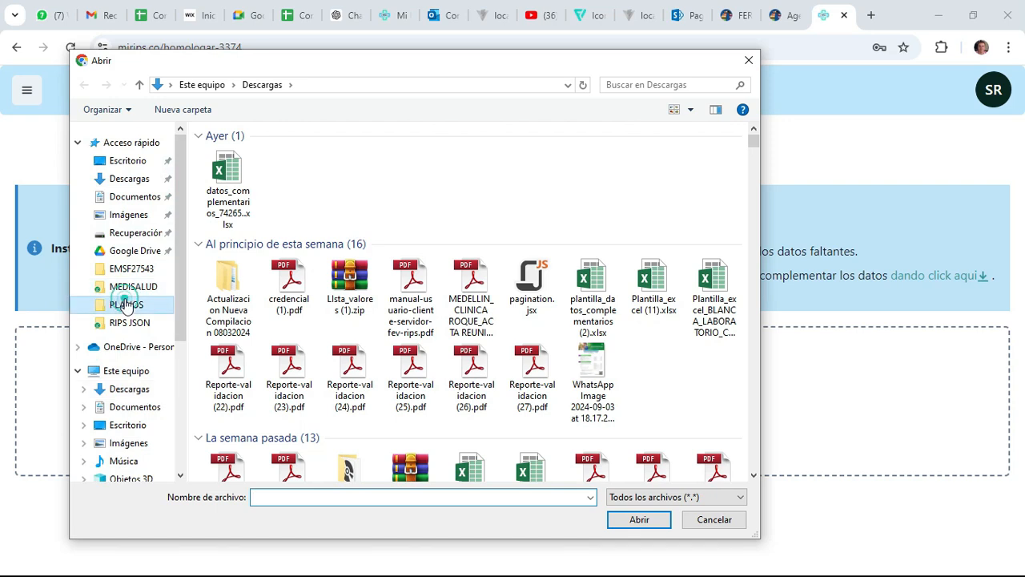
pyautogui.click(235, 154)
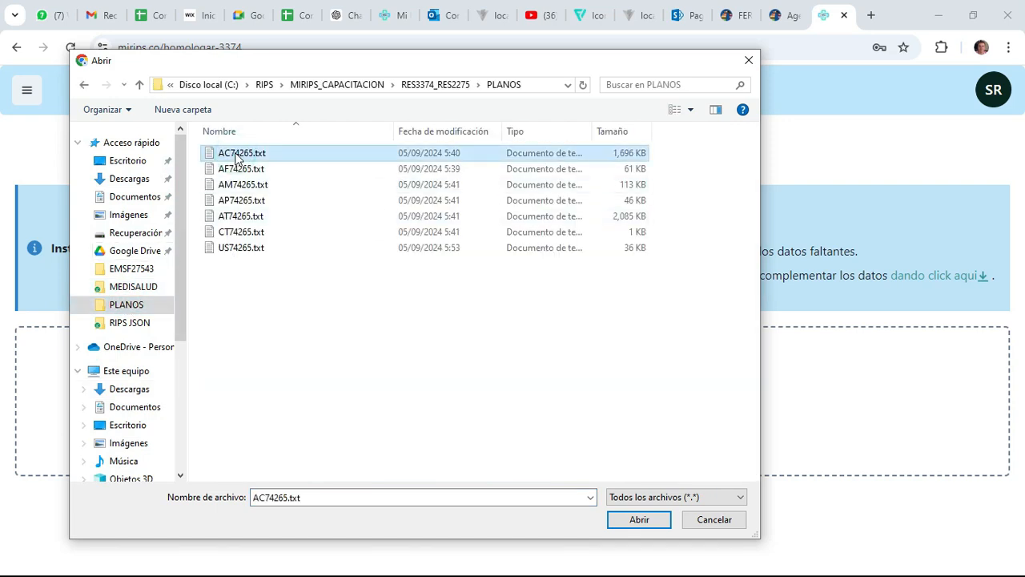
pyautogui.hotkey('shift', 'Down')
pyautogui.hotkey('shift', 'Down')
pyautogui.hotkey('shift', 'Down')
pyautogui.hotkey('shift', 'Down')
pyautogui.hotkey('shift', 'Down')
pyautogui.hotkey('shift', 'Down')
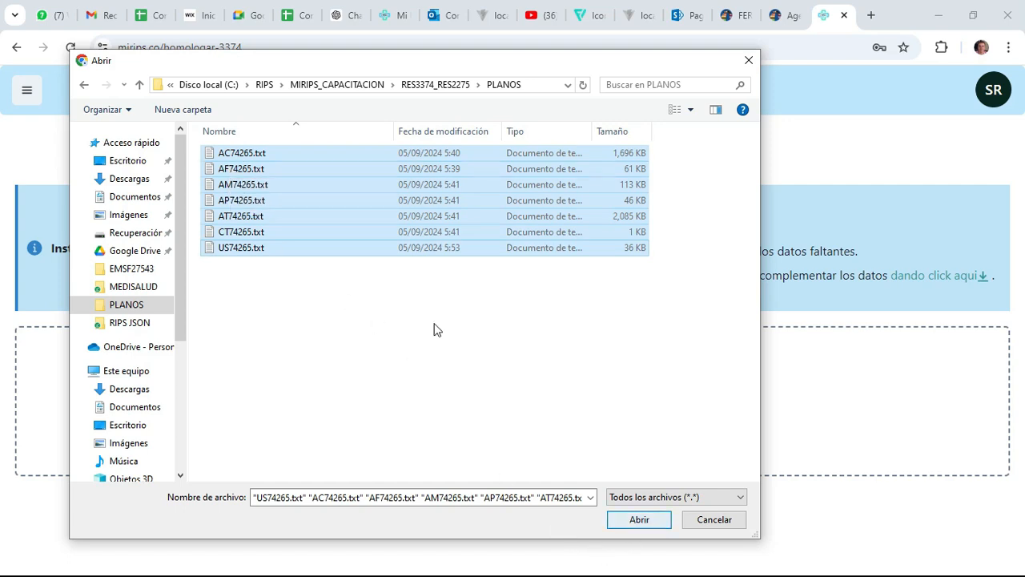
pyautogui.click(627, 519)
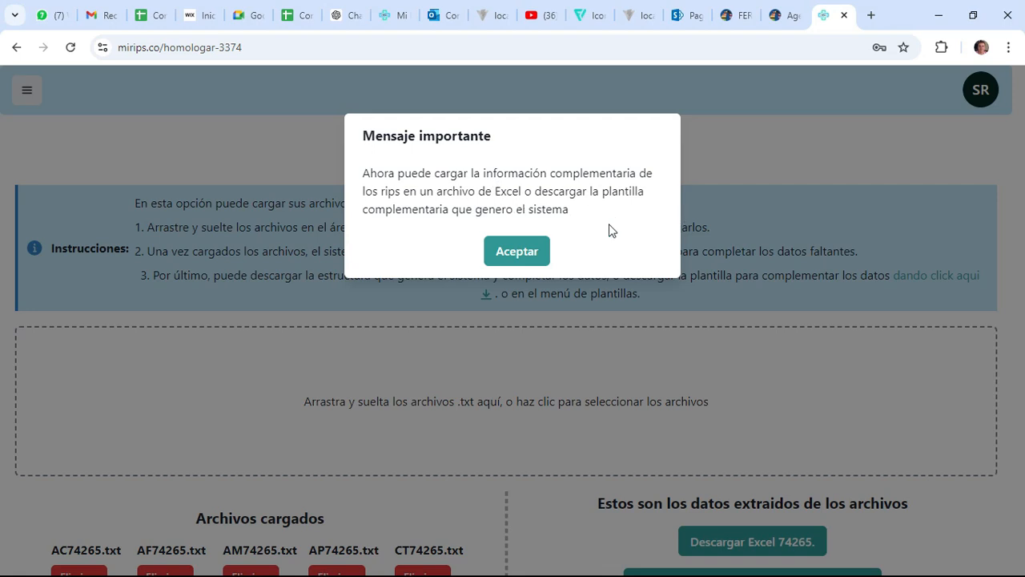
pyautogui.click(509, 253)
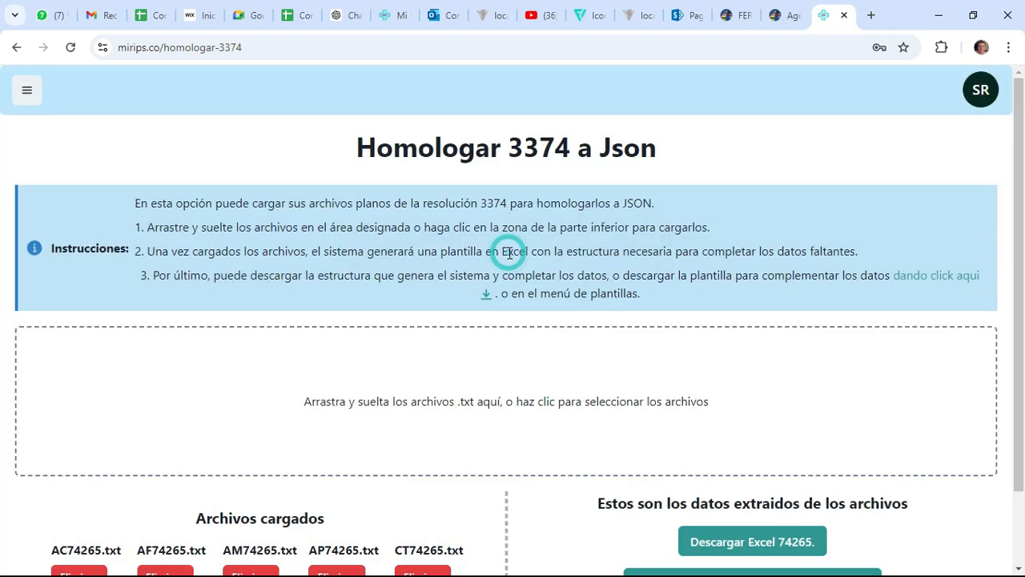
# Download the extracted data as Excel 74265, open remision_74265..xlsx full size and enable editing
pyautogui.scroll(-1, 696, 358)
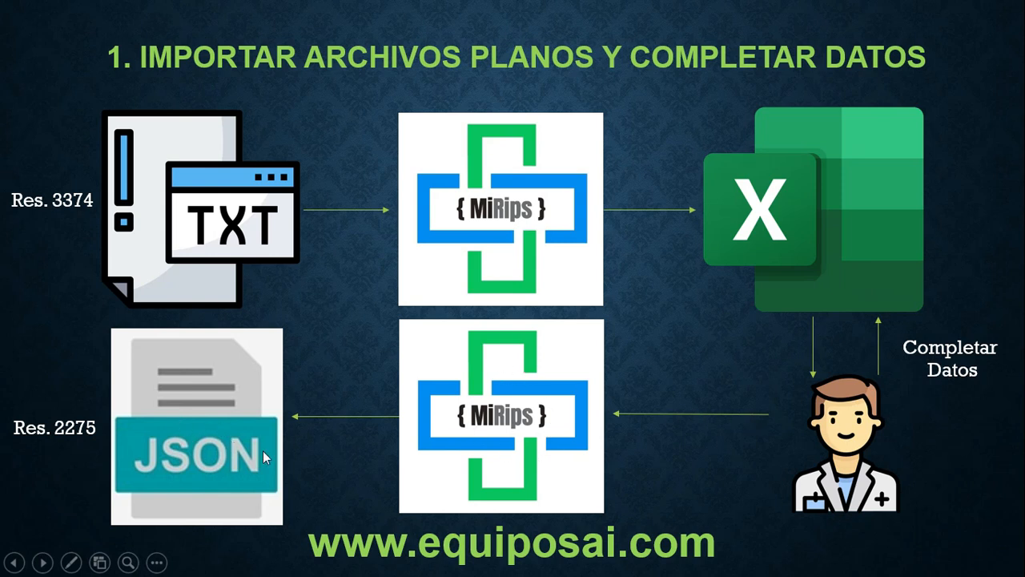
pyautogui.hotkey('alt', 'Tab')
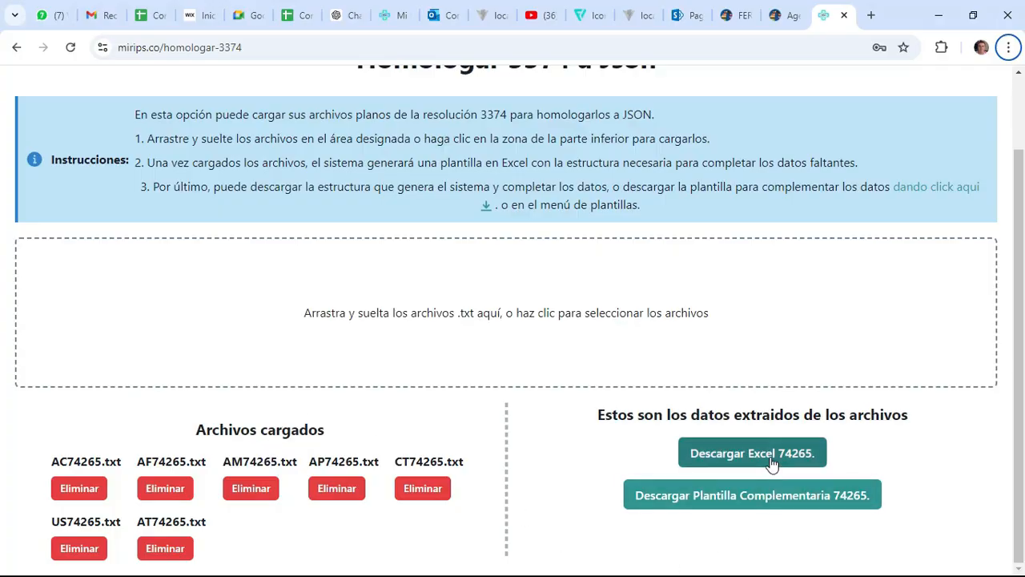
pyautogui.click(771, 461)
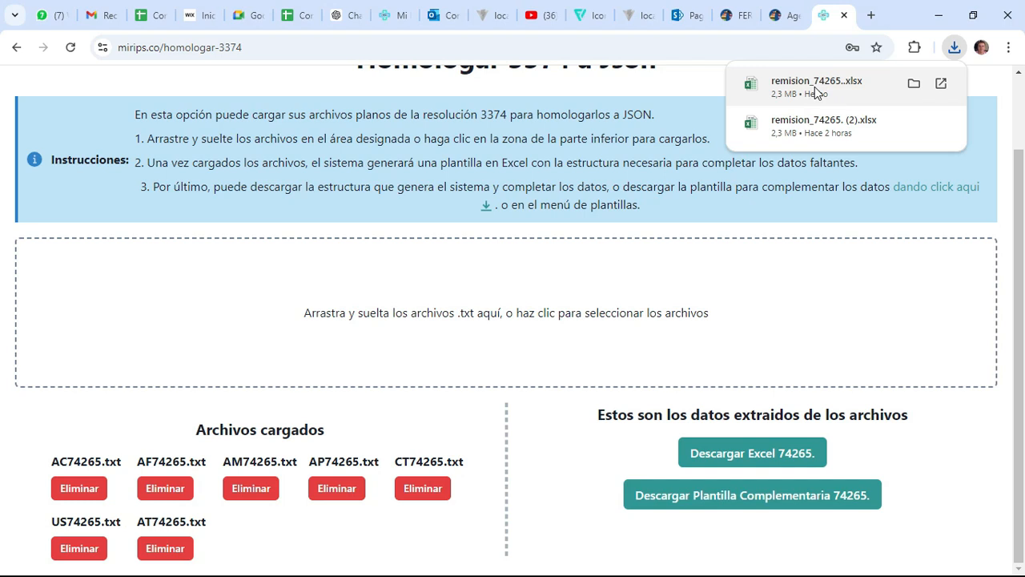
pyautogui.click(814, 86)
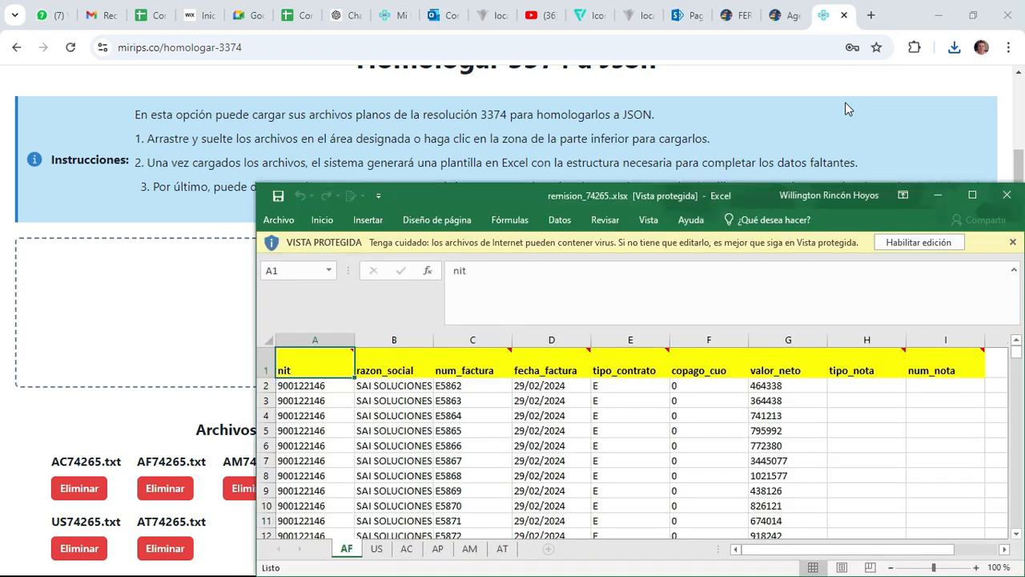
pyautogui.click(972, 195)
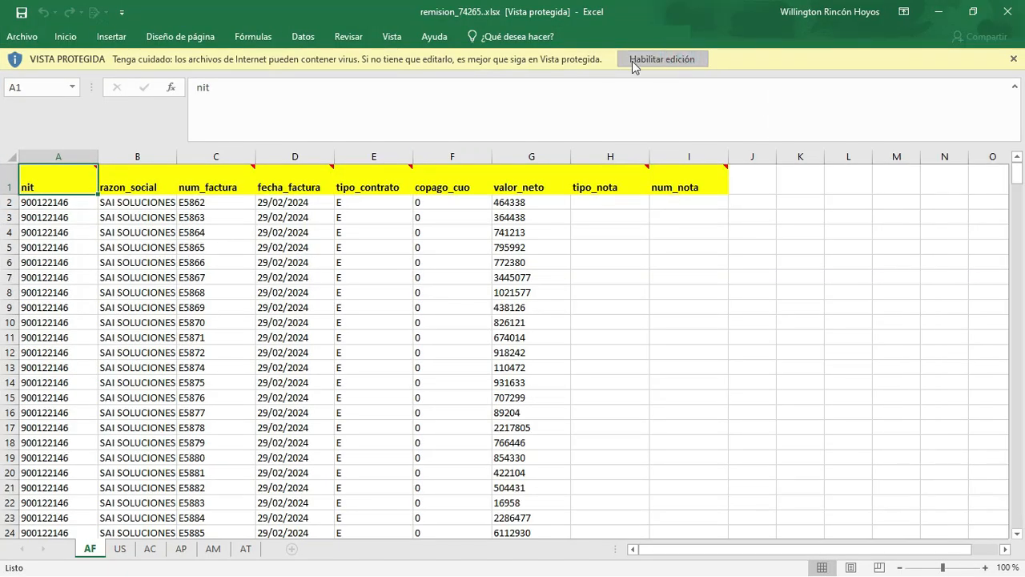
pyautogui.click(678, 61)
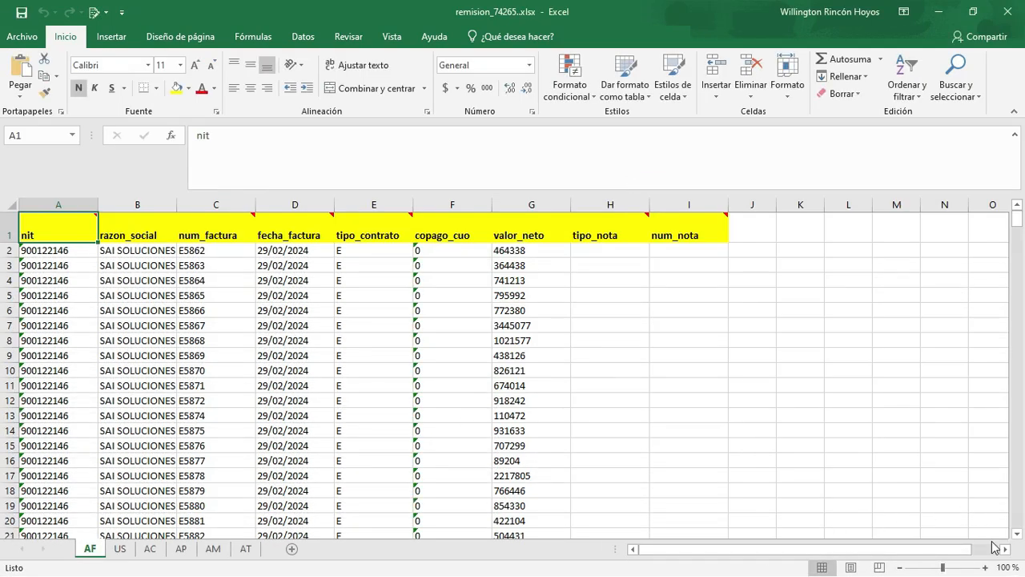
# Fit the razon_social column of the AF sheet to its contents with the sheet enlarged to 120 %
pyautogui.click(985, 567)
pyautogui.click(985, 567)
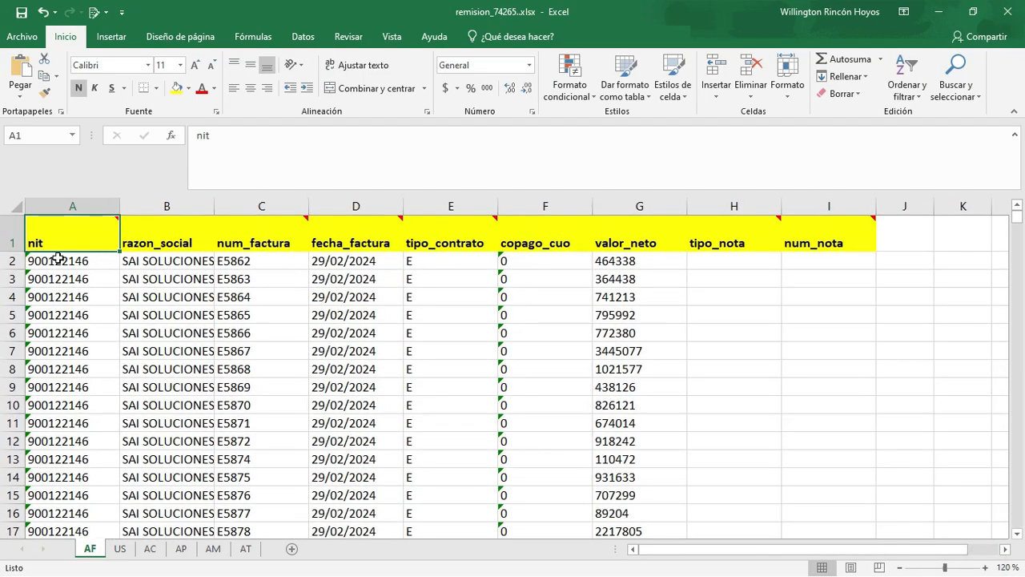
pyautogui.doubleClick(215, 206)
pyautogui.click(339, 261)
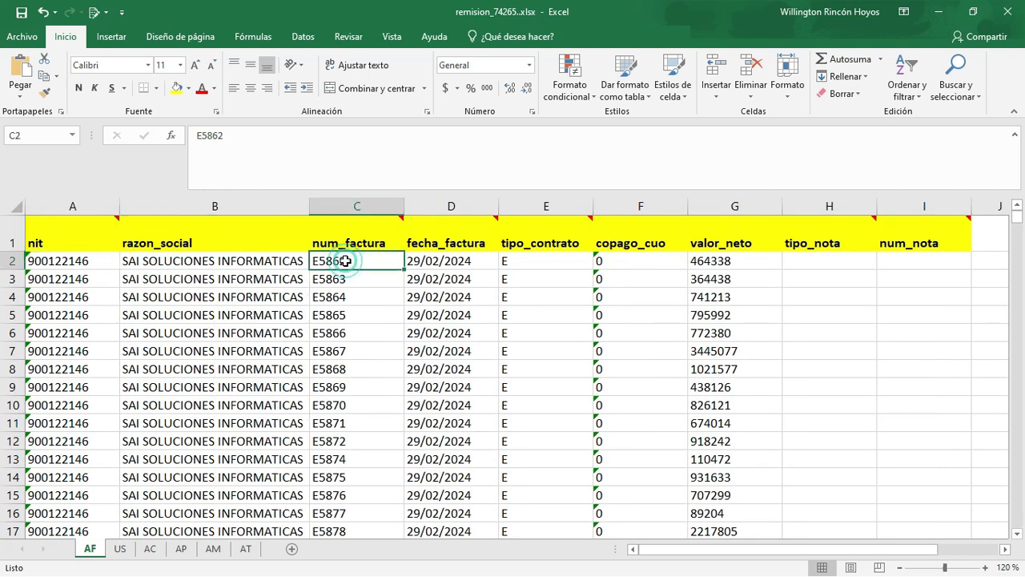
# Examine the US sheet's user fields from tipodoc across to nombre2
pyautogui.click(119, 549)
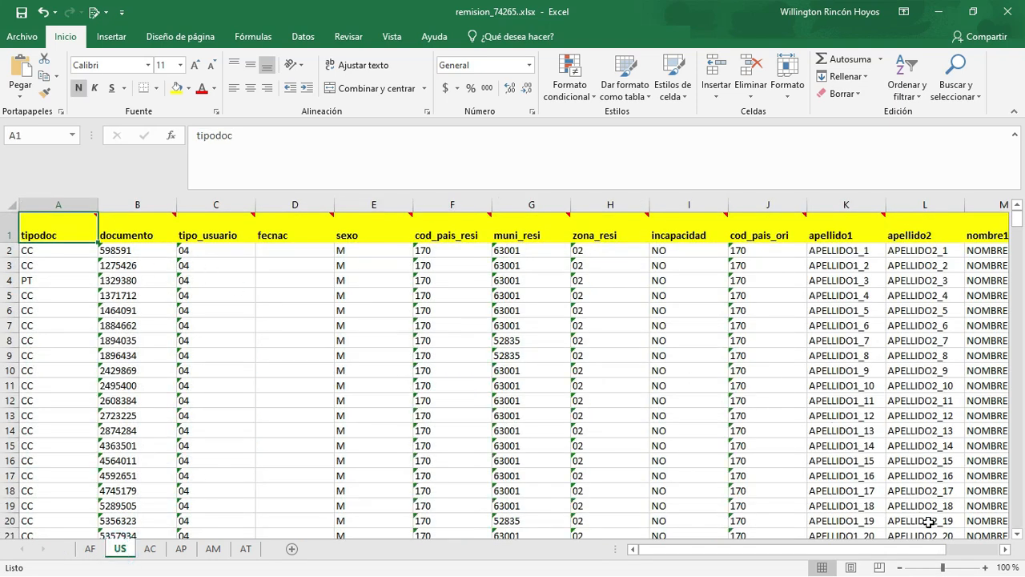
pyautogui.click(984, 567)
pyautogui.click(984, 567)
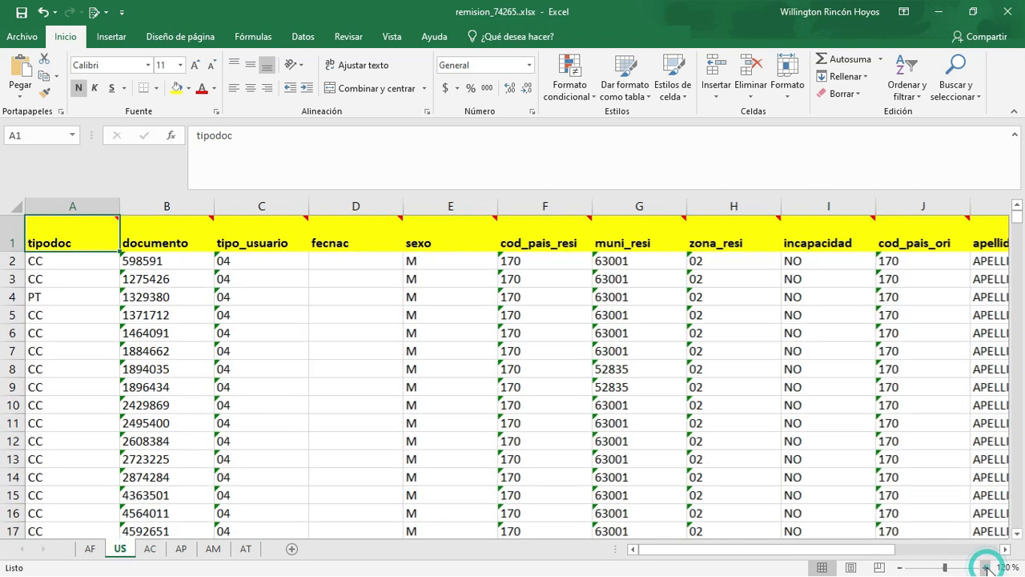
pyautogui.click(376, 337)
pyautogui.press('Right')
pyautogui.press('Right')
pyautogui.press('Right')
pyautogui.press('Right')
pyautogui.press('Right')
pyautogui.press('Right')
pyautogui.press('Right')
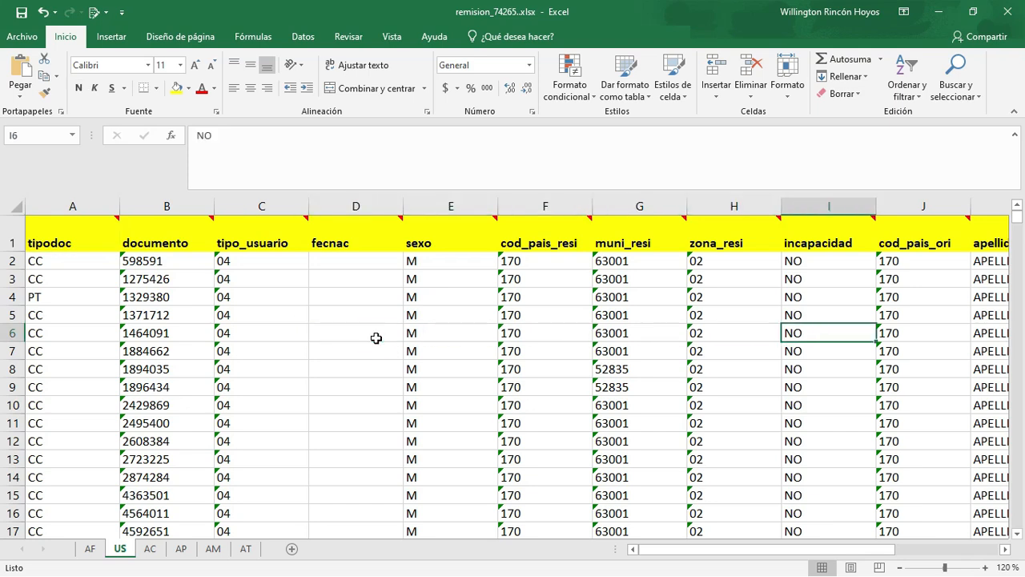
pyautogui.press('Right')
pyautogui.press('Right')
pyautogui.press('Right')
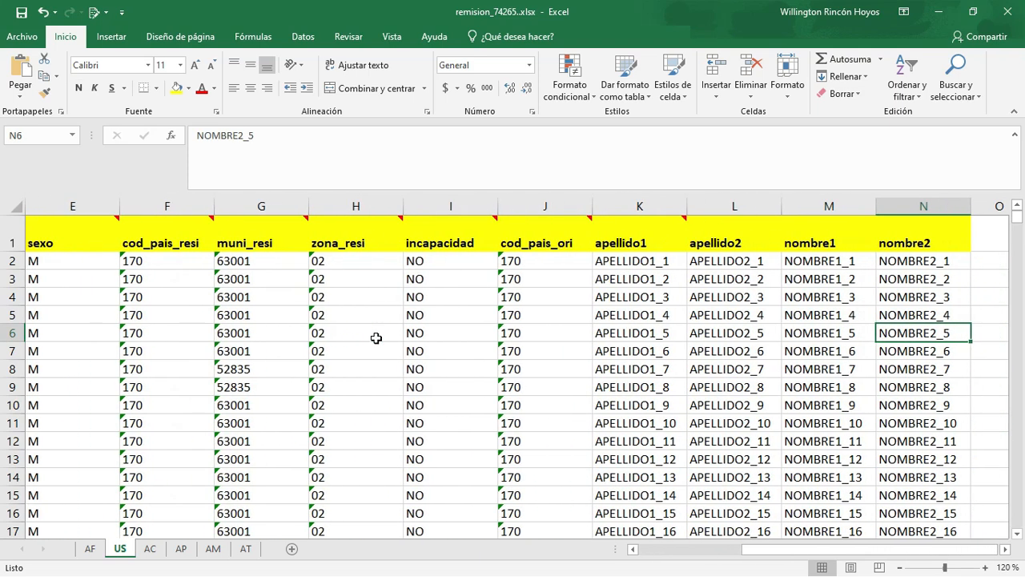
# Review the US sheet's fields from tipo_usuario through incapacidad, ending on the first user record
pyautogui.press('Left')
pyautogui.press('Left')
pyautogui.press('Down')
pyautogui.press('Down')
pyautogui.press('Down')
pyautogui.press('Left')
pyautogui.press('Left')
pyautogui.press('Home')
pyautogui.press('Right')
pyautogui.press('Right')
pyautogui.press('Right')
pyautogui.press('Right')
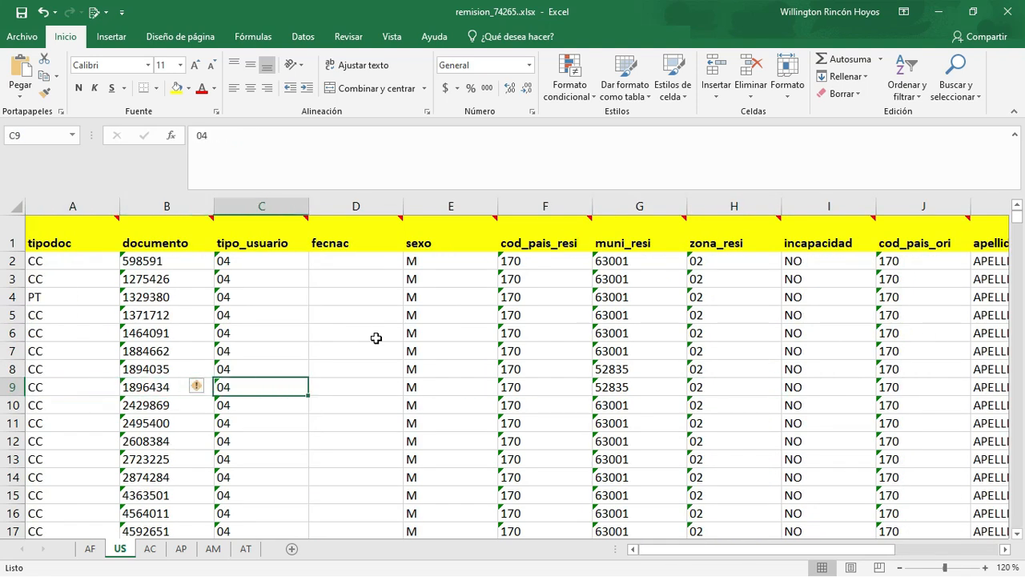
pyautogui.press('Right')
pyautogui.press('Up')
pyautogui.press('Up')
pyautogui.press('Up')
pyautogui.press('Up')
pyautogui.press('Up')
pyautogui.press('Up')
pyautogui.press('Up')
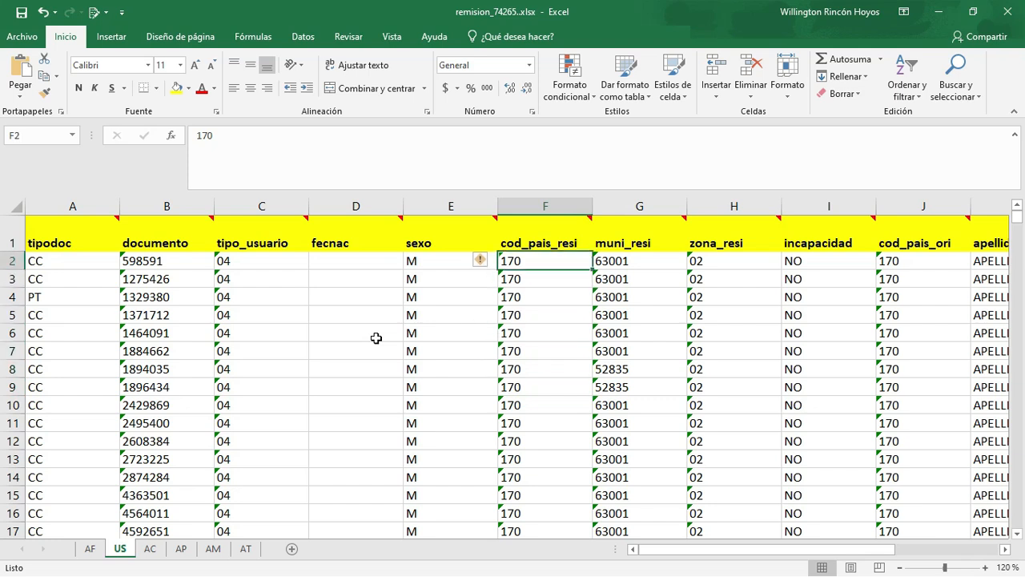
pyautogui.press('Right')
pyautogui.press('Right')
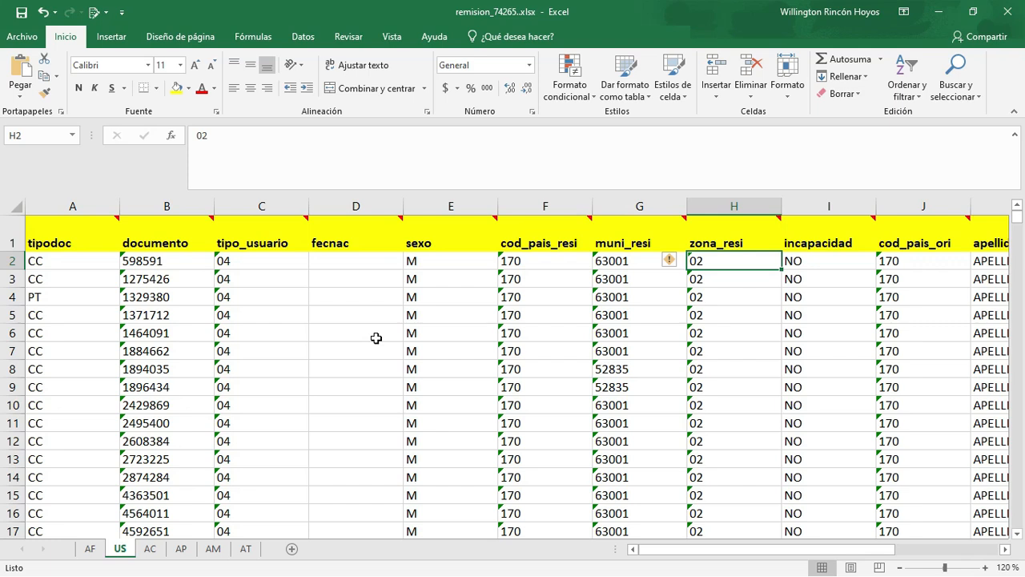
pyautogui.press('Right')
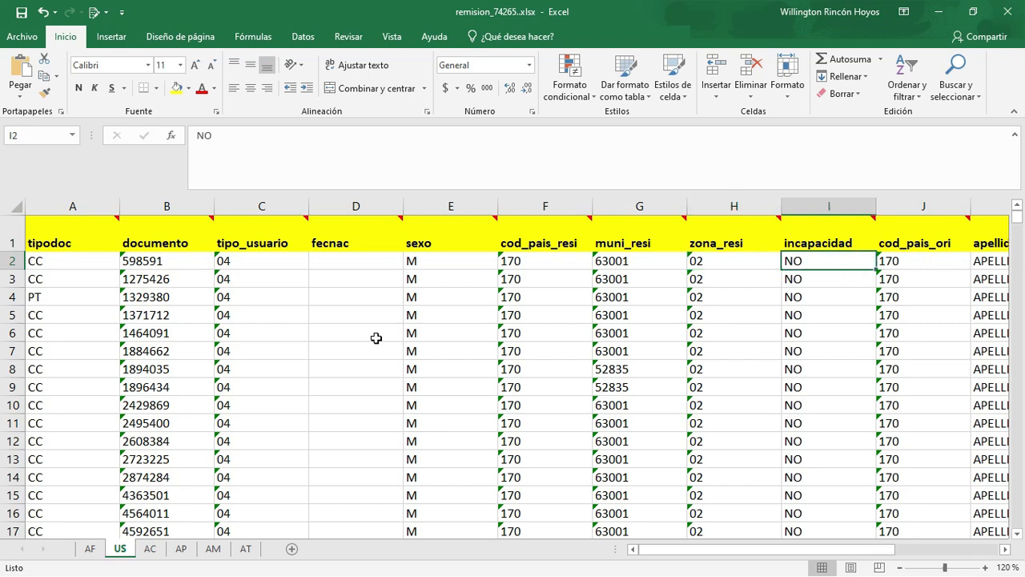
# Examine the fecnac column of the US sheet for missing birth dates in the first user records
pyautogui.press('Right')
pyautogui.press('Left')
pyautogui.press('Right')
pyautogui.press('Left')
pyautogui.press('Left')
pyautogui.press('Left')
pyautogui.press('Left')
pyautogui.press('Left')
pyautogui.press('Left')
pyautogui.press('Left')
pyautogui.press('Right')
pyautogui.press('Down')
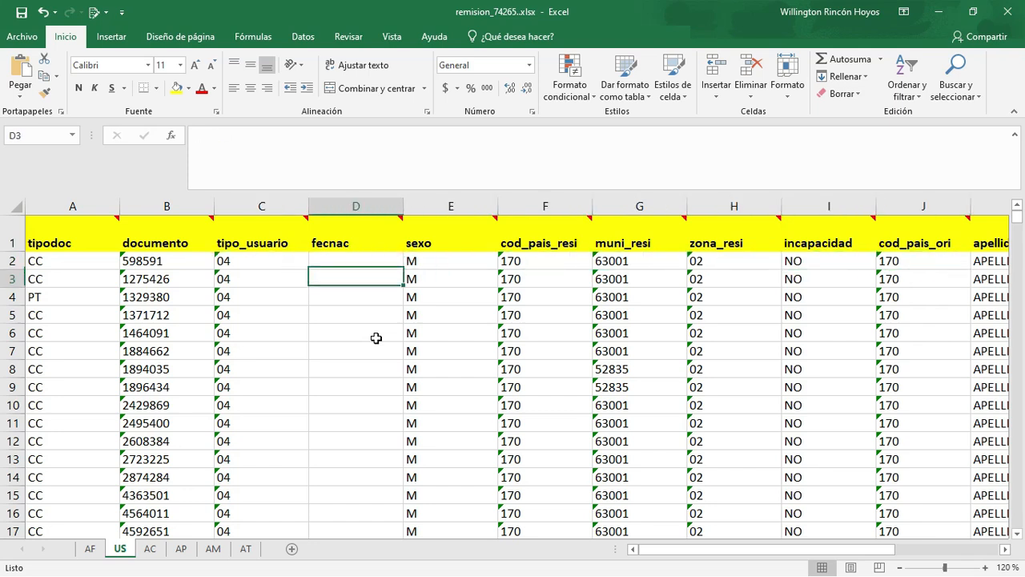
pyautogui.press('Down')
pyautogui.press('Down')
pyautogui.press('Up')
pyautogui.press('Up')
pyautogui.press('Up')
pyautogui.press('Down')
pyautogui.press('Down')
pyautogui.press('Down')
pyautogui.press('Down')
pyautogui.press('Down')
pyautogui.press('Down')
pyautogui.press('Down')
pyautogui.press('Down')
pyautogui.press('Down')
pyautogui.press('Down')
pyautogui.press('Down')
pyautogui.press('Down')
pyautogui.press('Down')
pyautogui.press('Down')
pyautogui.press('Down')
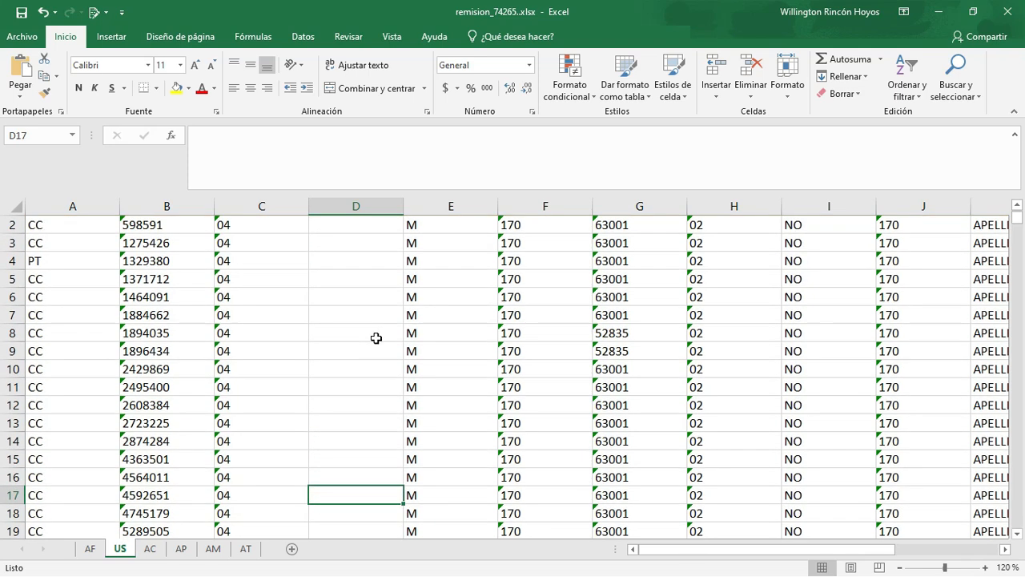
pyautogui.press('Up')
pyautogui.press('Up')
pyautogui.press('Up')
pyautogui.press('Up')
pyautogui.press('Up')
pyautogui.press('Up')
pyautogui.press('Up')
pyautogui.press('Up')
pyautogui.press('Up')
pyautogui.press('Up')
pyautogui.press('Up')
pyautogui.press('Up')
pyautogui.press('Up')
pyautogui.press('Up')
pyautogui.press('Up')
pyautogui.press('Up')
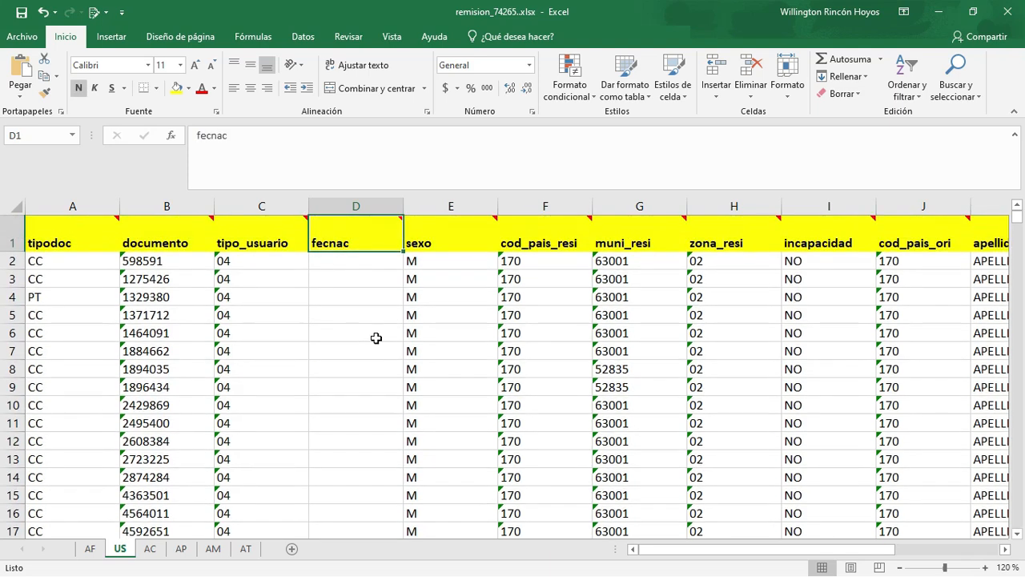
# Enter a sample birth date in the fecnac cell of the first user record on the US sheet
pyautogui.press('Down')
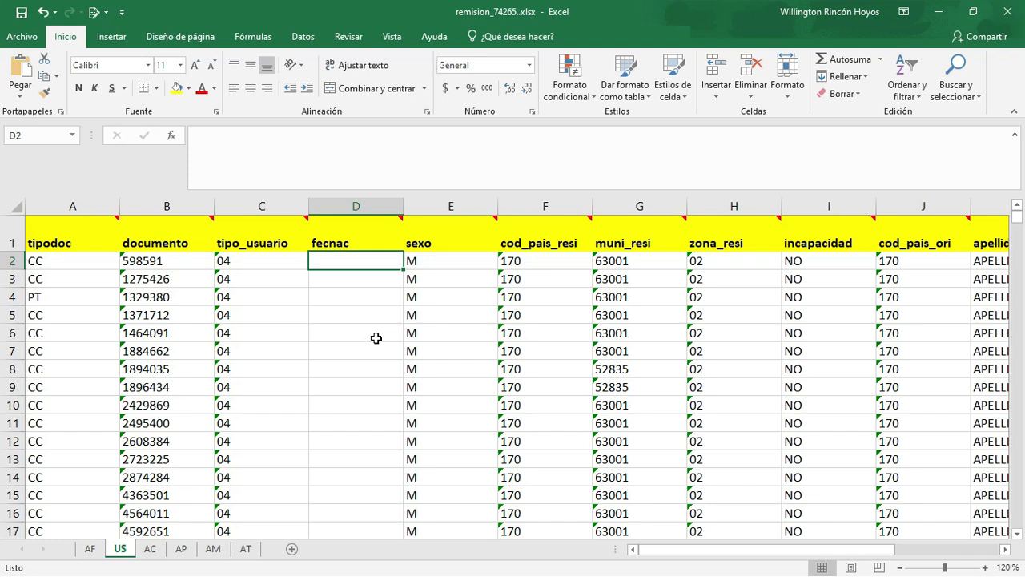
pyautogui.write('01')
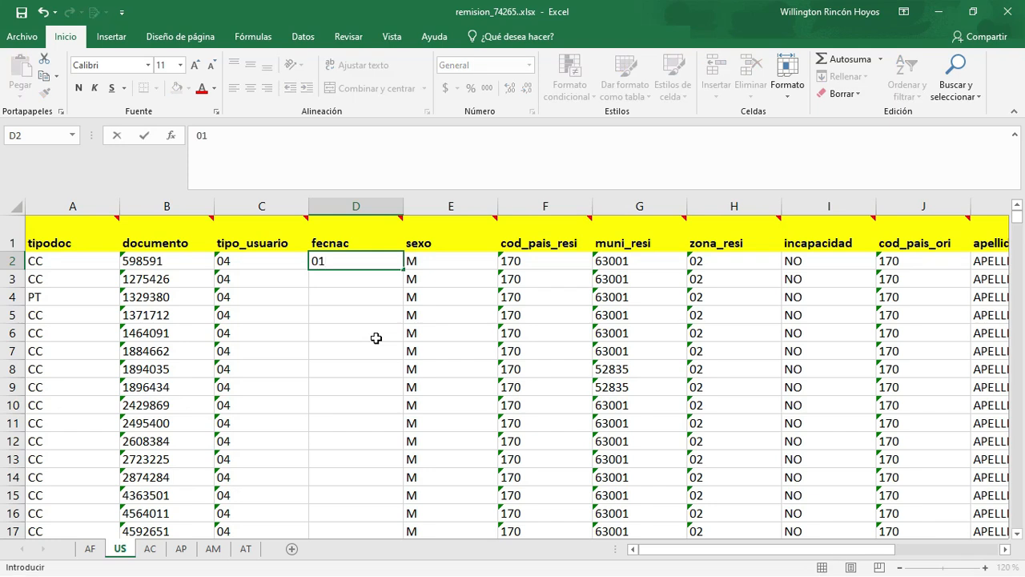
pyautogui.write('/01/2000')
pyautogui.press('Return')
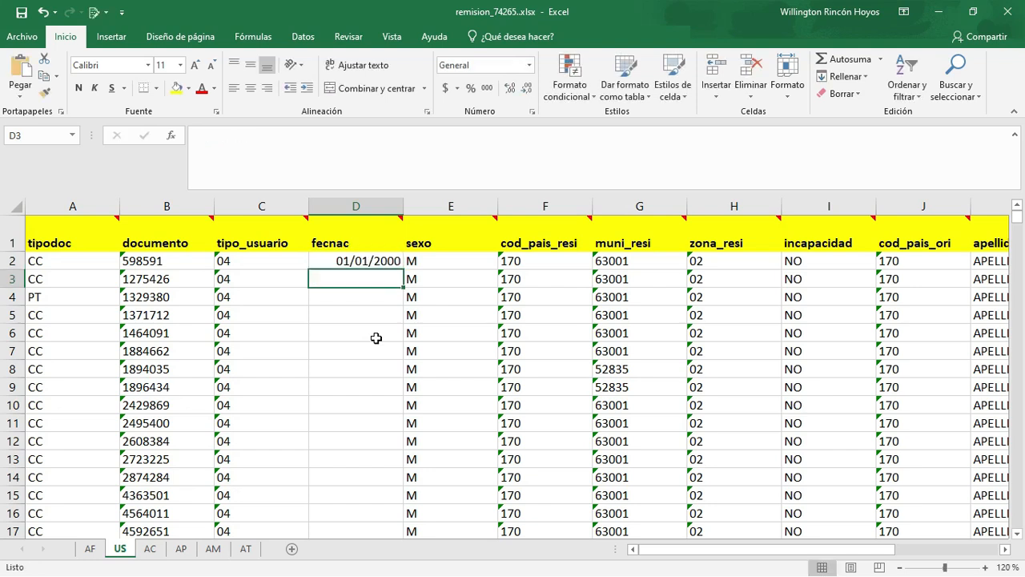
# Fill the fecnac column down to the last user record with consecutive dates and check the filled rows
pyautogui.click(358, 258)
pyautogui.doubleClick(403, 270)
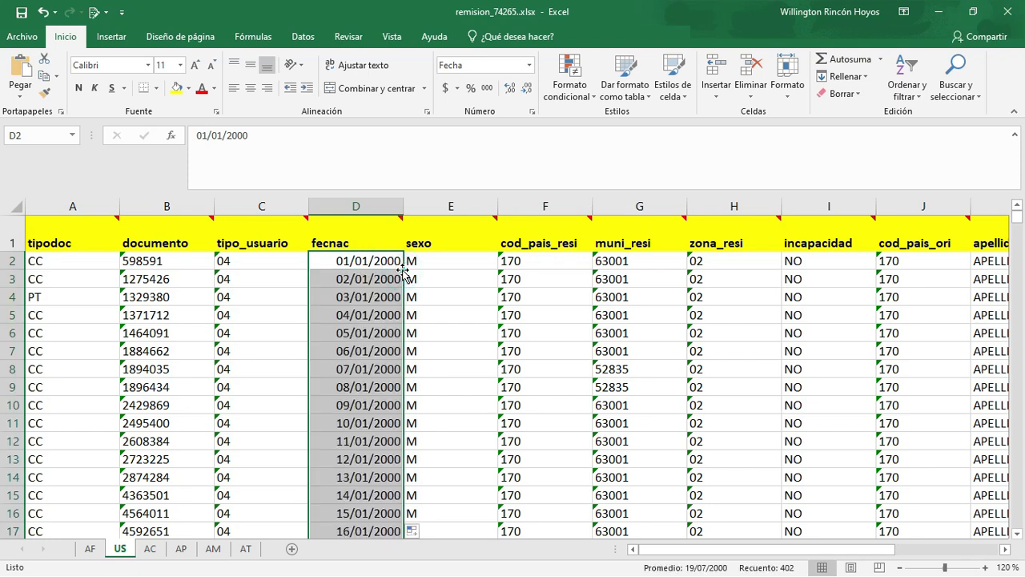
pyautogui.scroll(-20, 366, 385)
pyautogui.scroll(-20, 366, 384)
pyautogui.scroll(-20, 366, 384)
pyautogui.scroll(16, 398, 312)
pyautogui.scroll(20, 398, 306)
pyautogui.scroll(20, 397, 306)
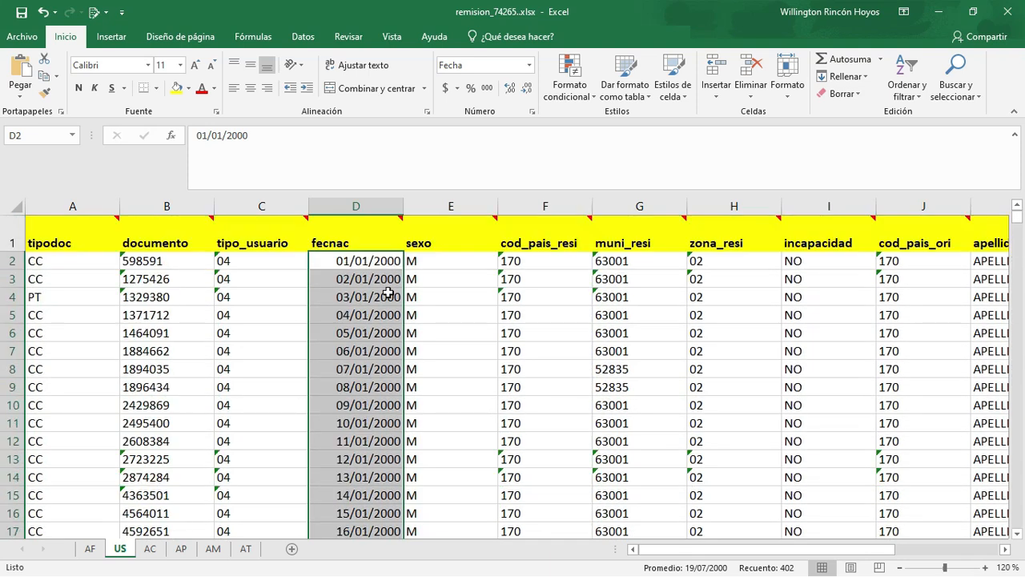
pyautogui.click(288, 295)
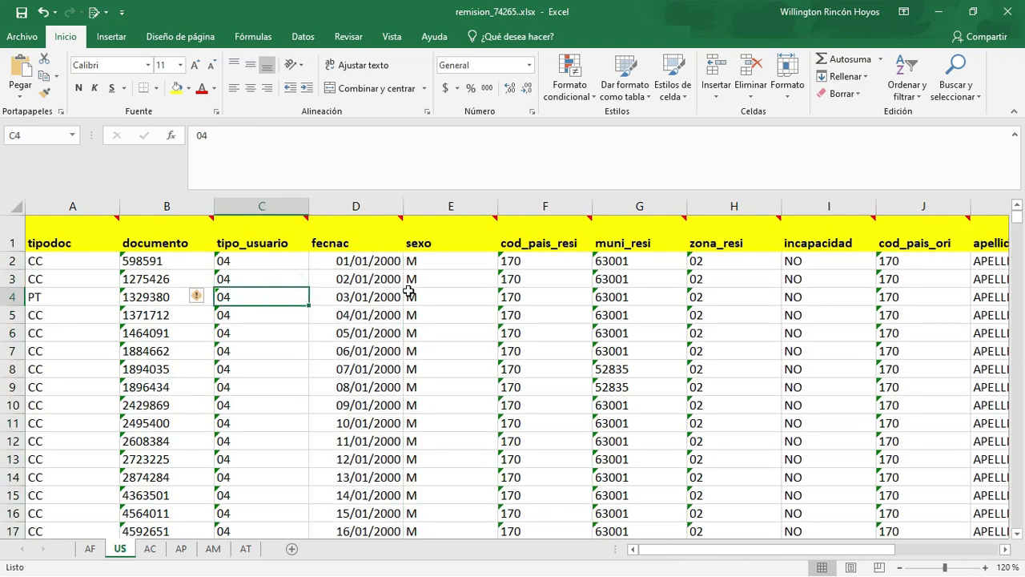
# Set hora_servicio to 10:00 for the first consultation record on the AC sheet
pyautogui.click(152, 550)
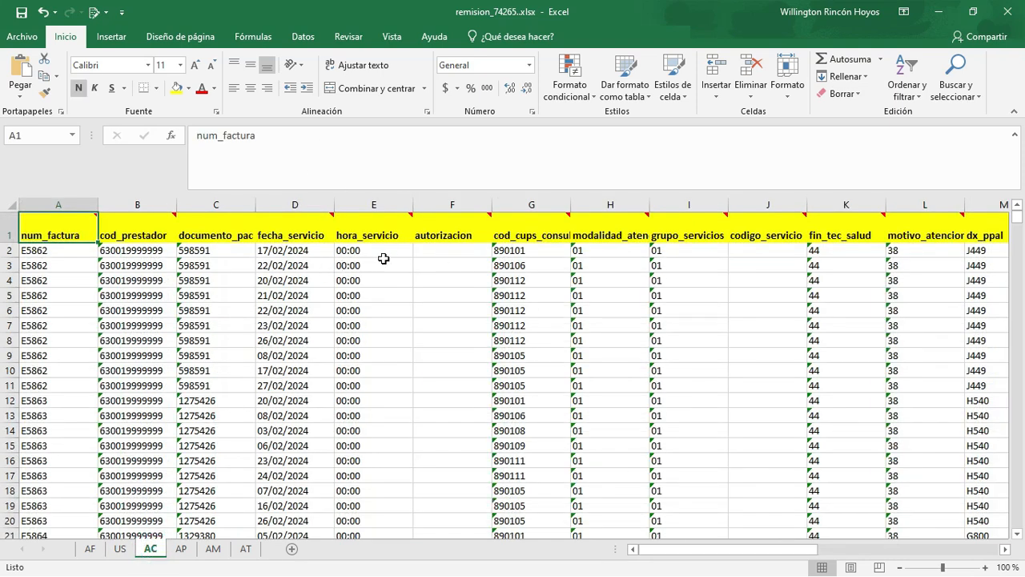
pyautogui.click(986, 567)
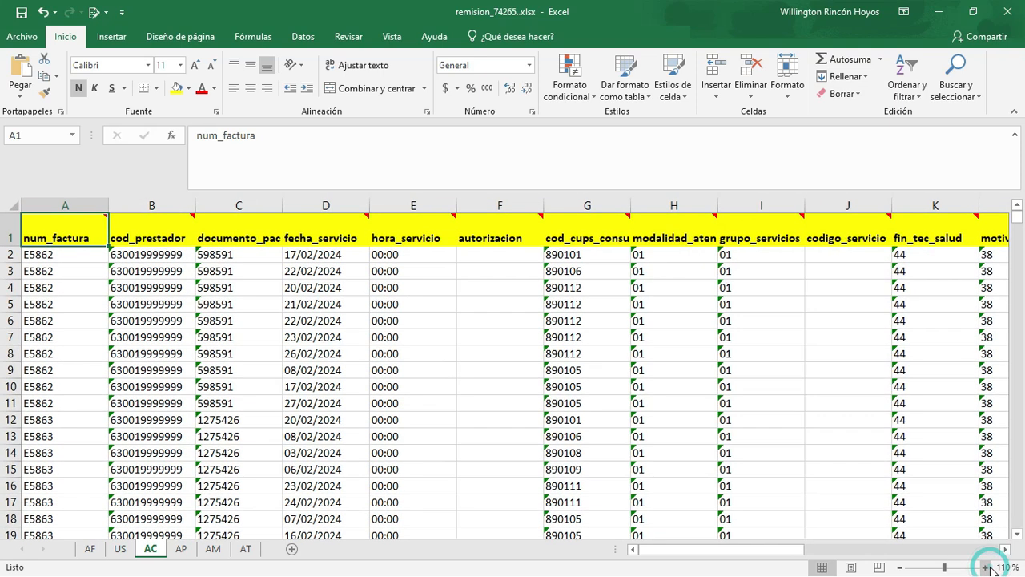
pyautogui.click(988, 567)
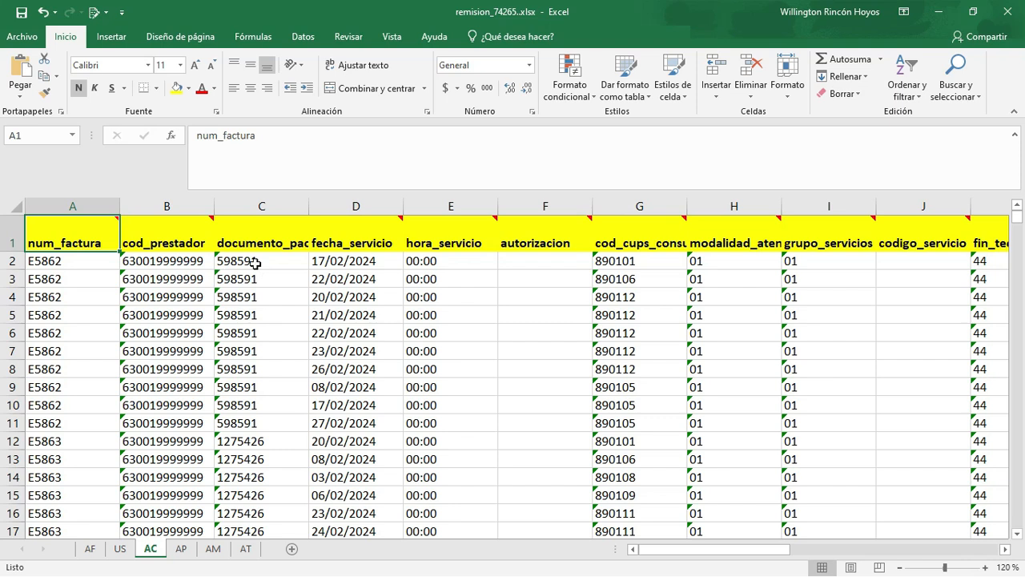
pyautogui.click(433, 261)
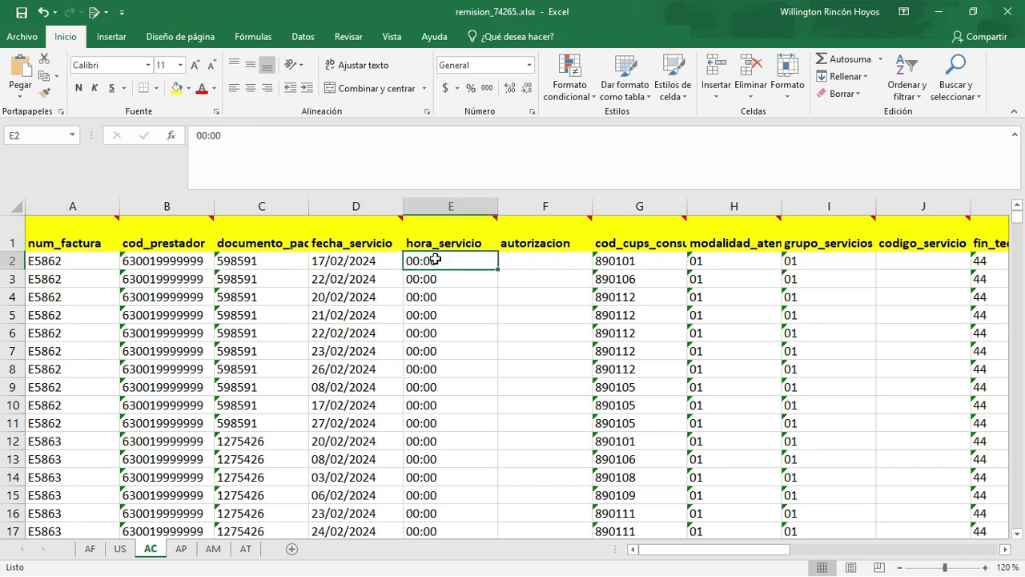
pyautogui.write('10')
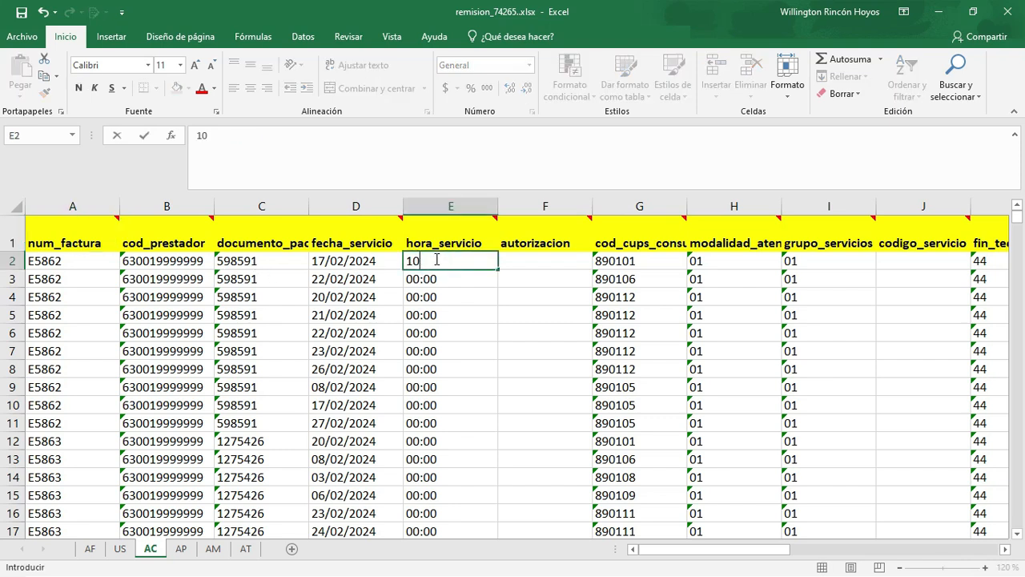
pyautogui.write(':00')
pyautogui.press('Return')
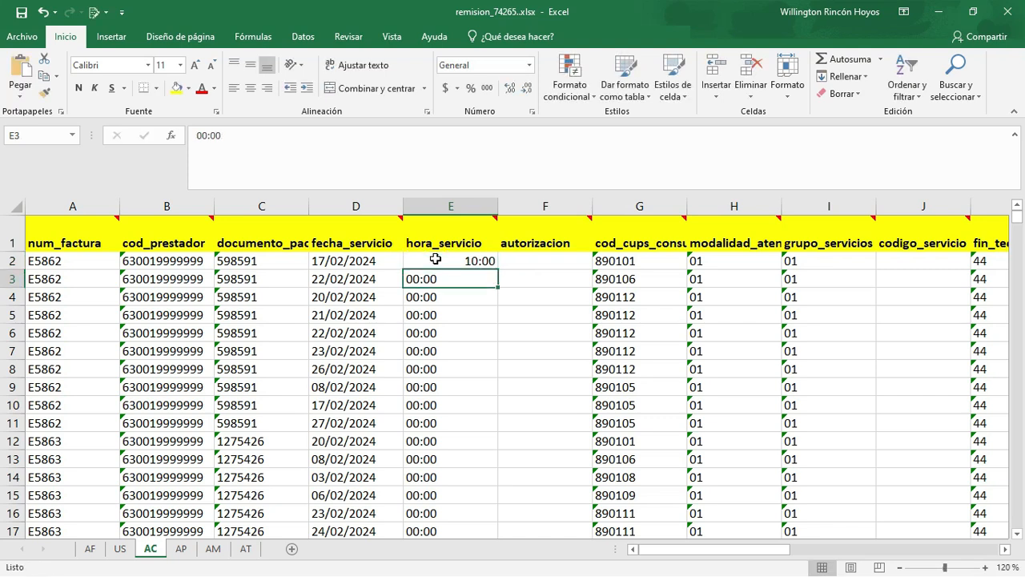
# Fill the hora_servicio column down from the first consultation record to row 8 with hourly times from 10:00 to 16:00
pyautogui.click(449, 260)
pyautogui.moveTo(497, 269); pyautogui.dragTo(492, 384)
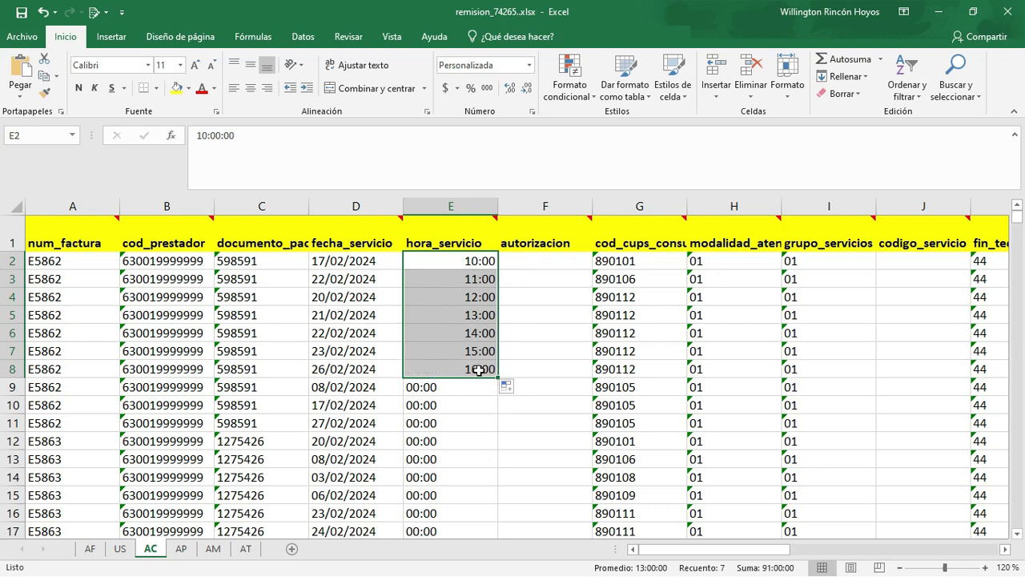
pyautogui.click(623, 261)
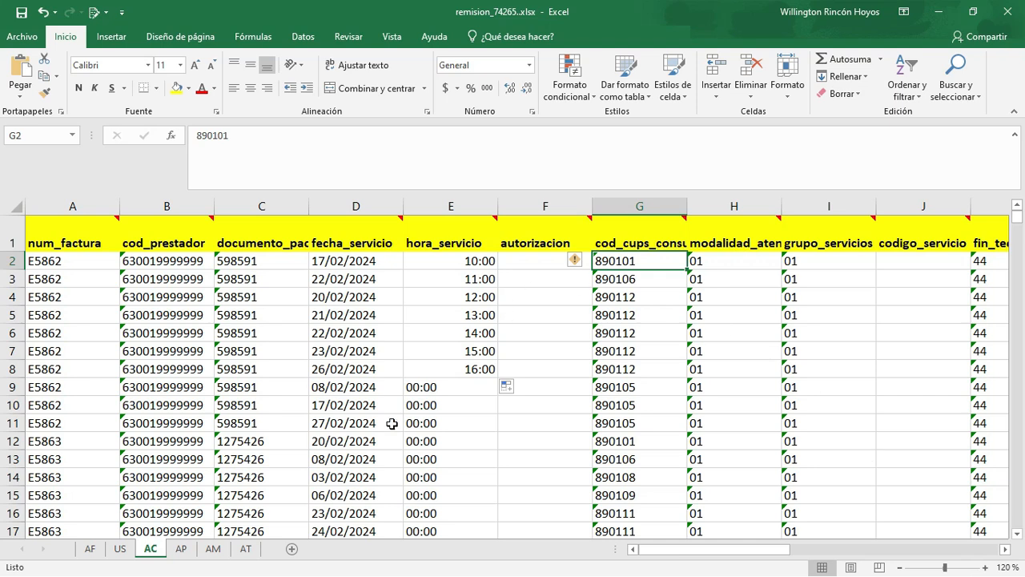
# Look through the AP, AM and AT sheets for missing data and return to the US sheet
pyautogui.click(182, 549)
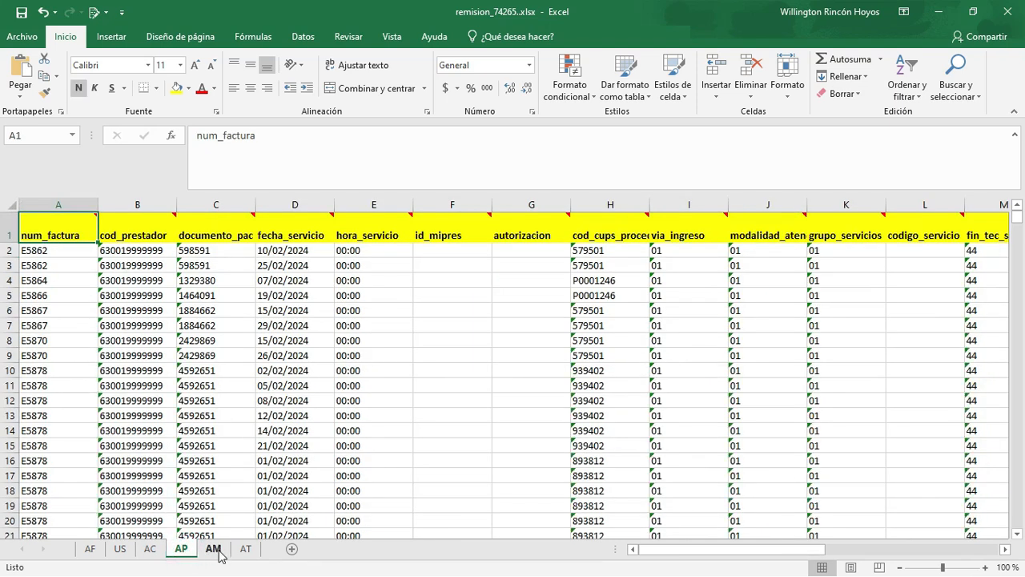
pyautogui.click(215, 551)
pyautogui.click(244, 551)
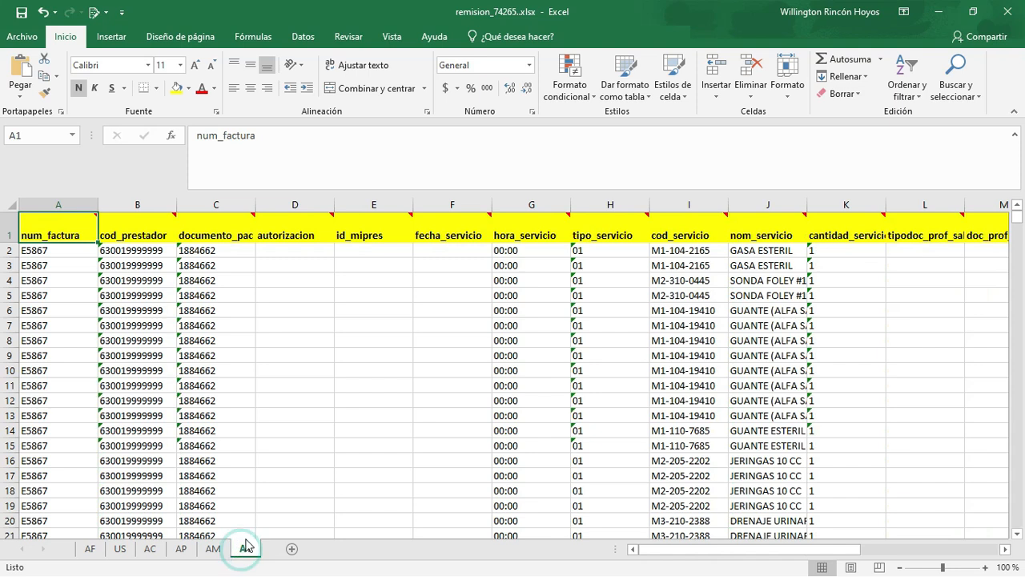
pyautogui.click(217, 551)
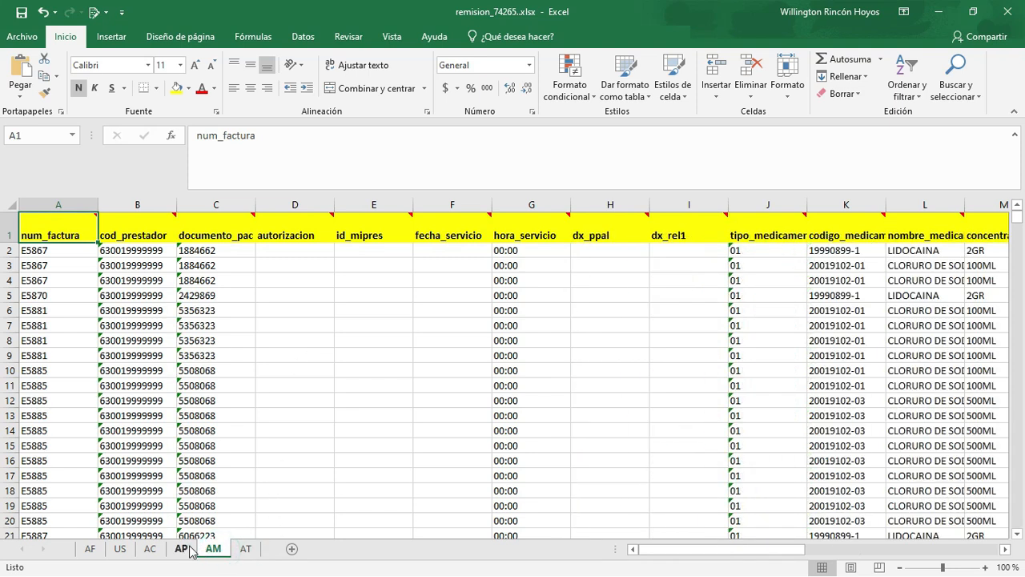
pyautogui.click(181, 549)
pyautogui.click(150, 549)
pyautogui.click(120, 549)
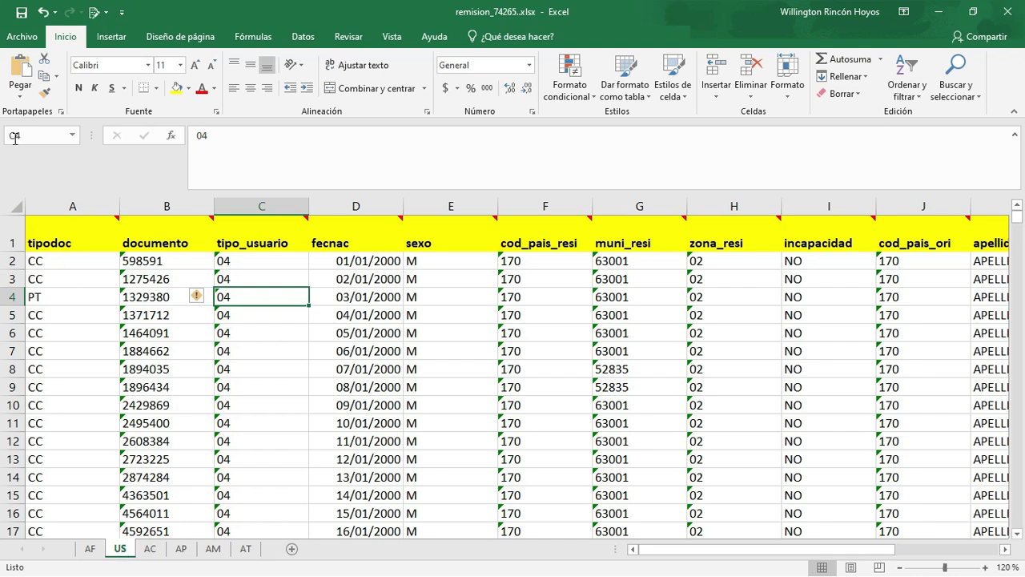
# Save the completed remision workbook and switch to MiRips in the browser
pyautogui.click(22, 12)
pyautogui.click(26, 14)
pyautogui.hotkey('alt', 'Tab')
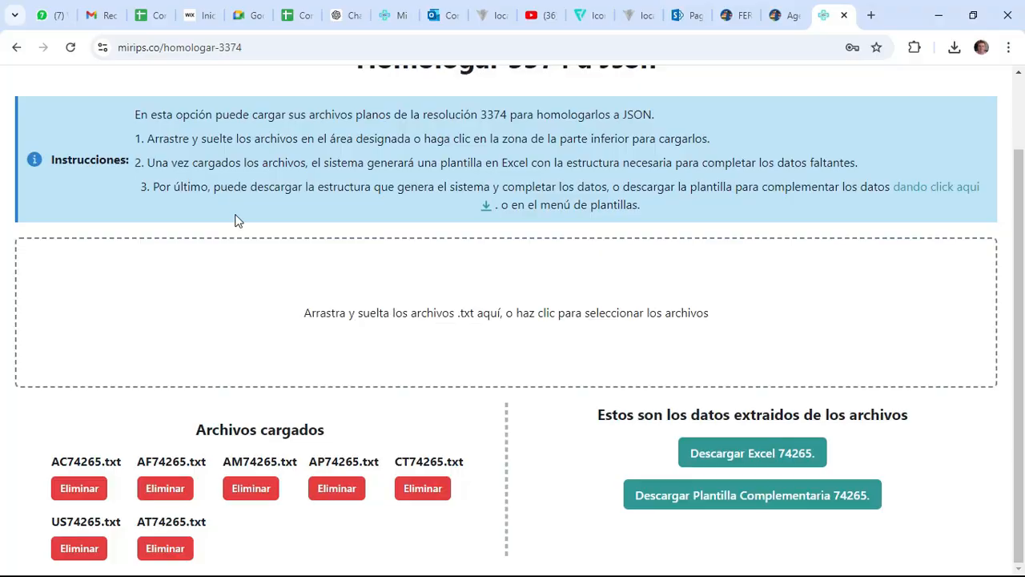
# Open the MiRips page for generating RIPS by importing an Excel file
pyautogui.scroll(2, 295, 248)
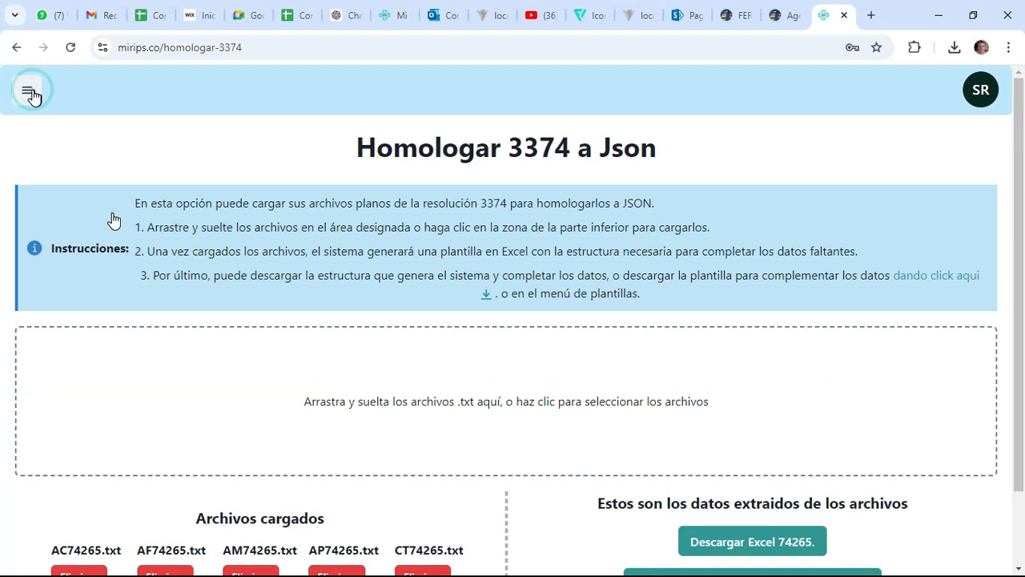
pyautogui.click(29, 92)
pyautogui.click(112, 216)
pyautogui.click(101, 256)
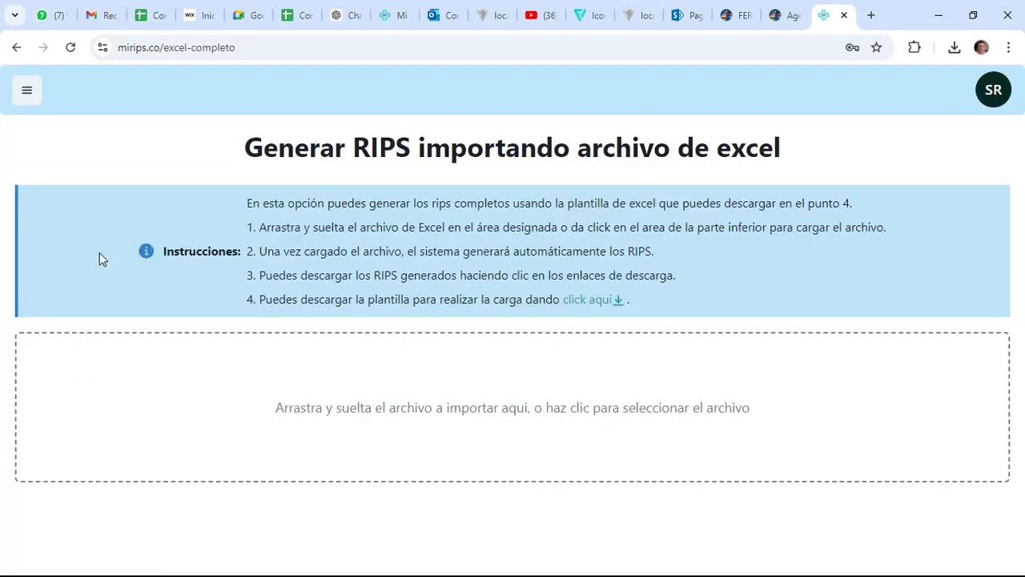
# Upload the remision_74265..xlsx workbook from the Descargas folder for RIPS generation
pyautogui.click(515, 430)
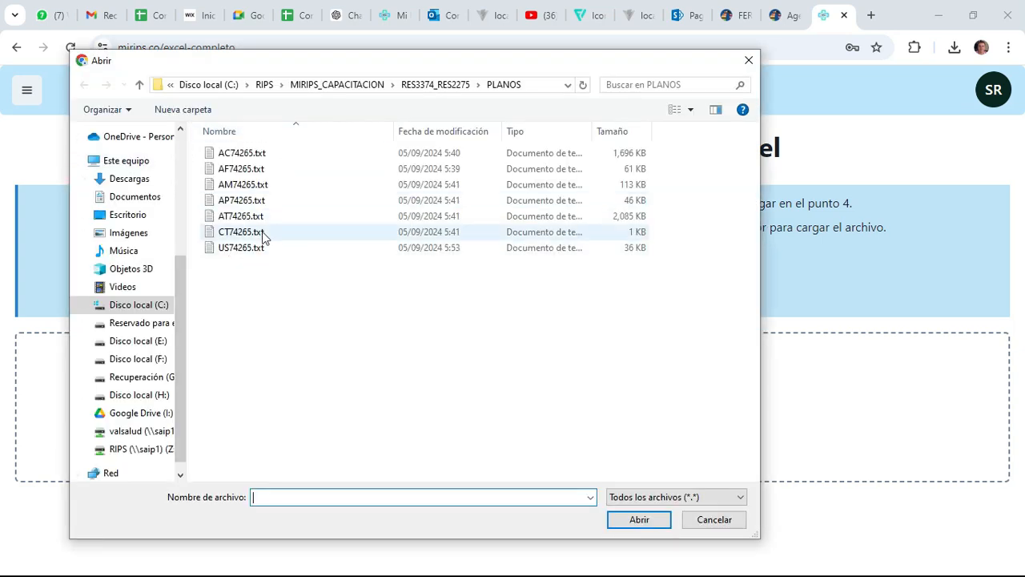
pyautogui.click(131, 179)
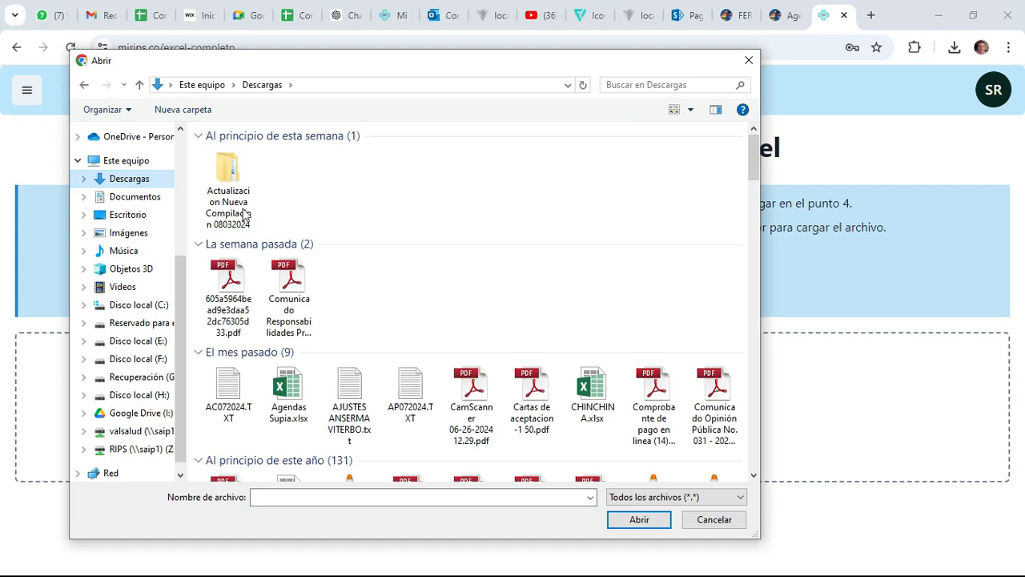
pyautogui.click(238, 176)
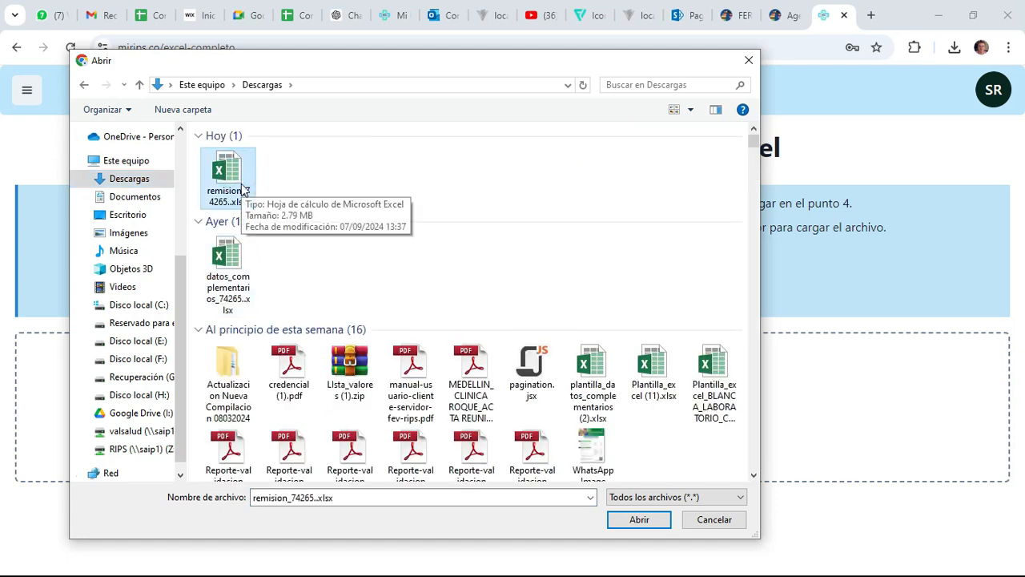
pyautogui.click(638, 519)
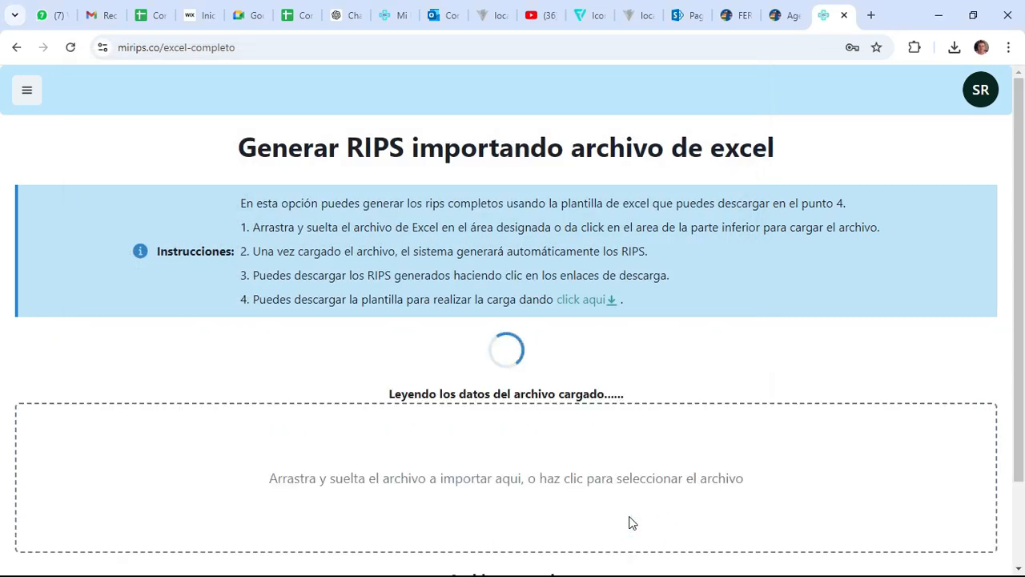
# Continue past the validation errors without generating the PDF report, and download the generated RIPS ZIP file
pyautogui.scroll(-2, 691, 386)
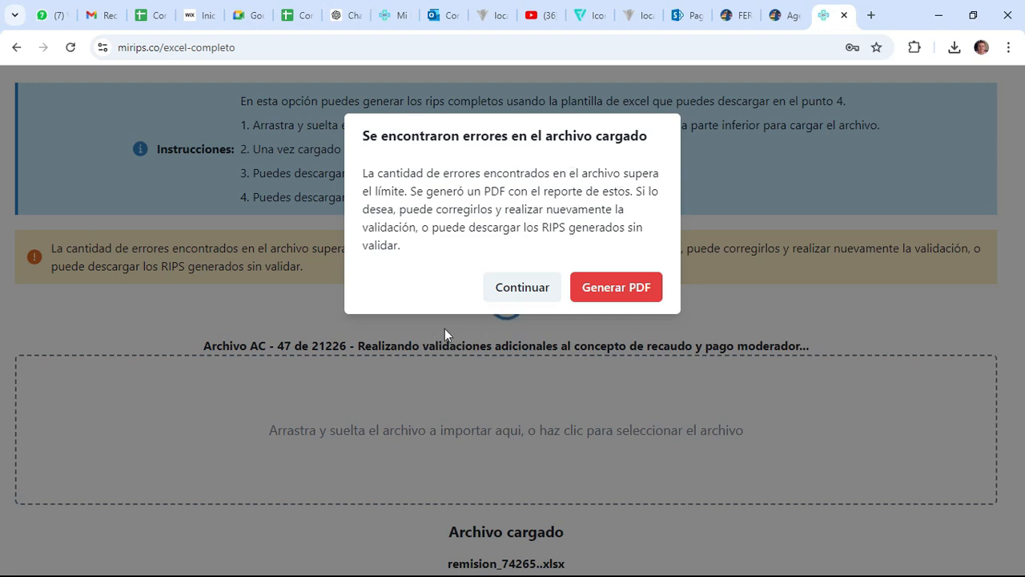
pyautogui.click(516, 292)
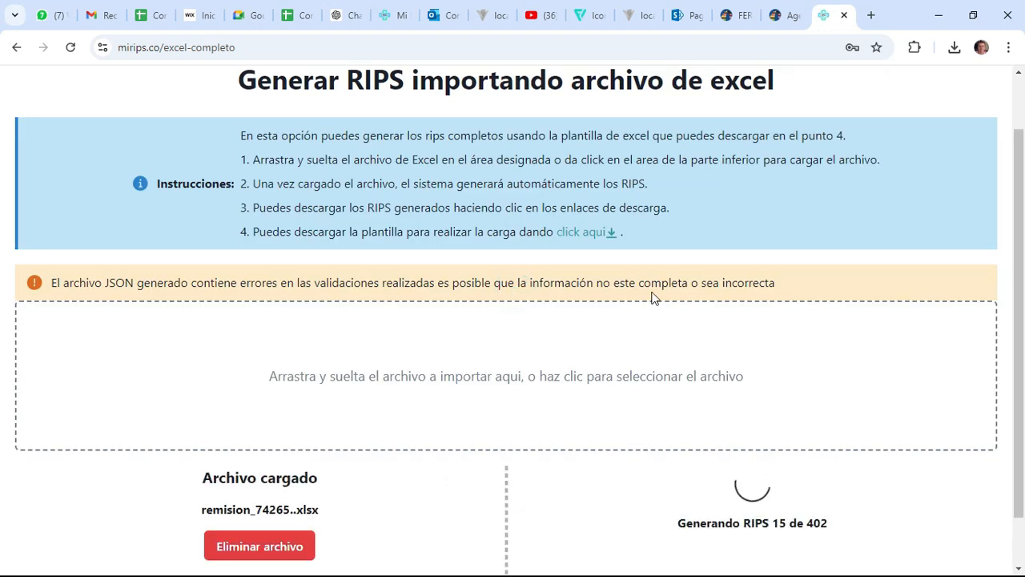
pyautogui.scroll(-1, 625, 329)
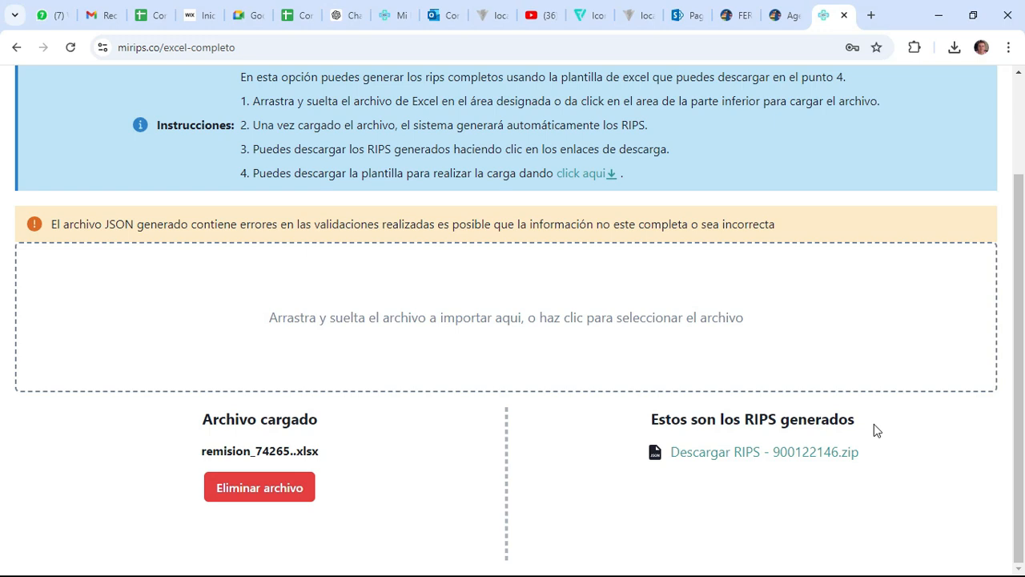
pyautogui.click(761, 457)
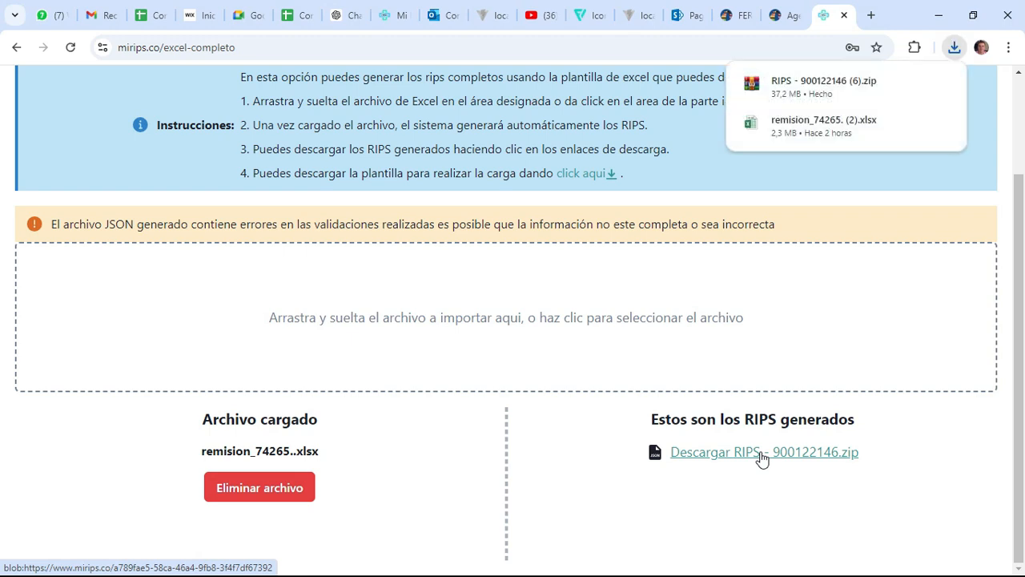
# Open the downloaded RIPS ZIP in WinRAR, dismiss the licence reminder and maximize the archive window
pyautogui.click(817, 93)
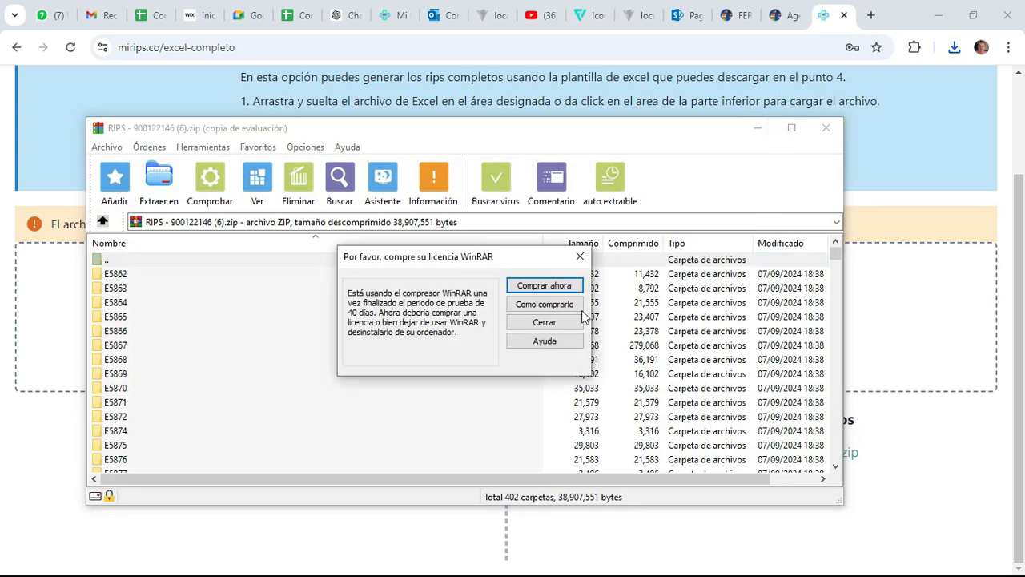
pyautogui.click(544, 322)
pyautogui.click(791, 128)
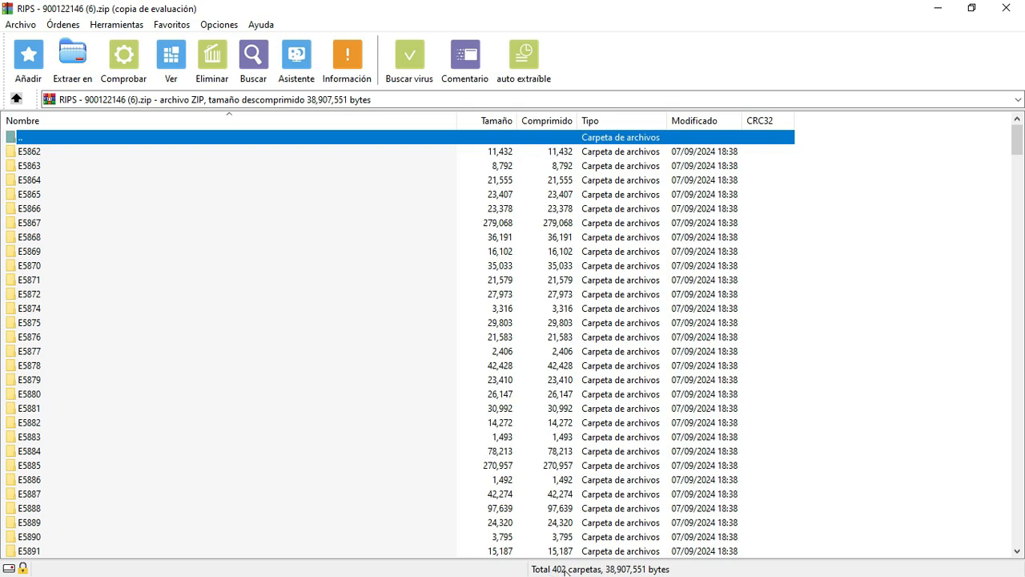
# Browse the list of invoice folders in the RIPS archive and return to its beginning
pyautogui.click(26, 239)
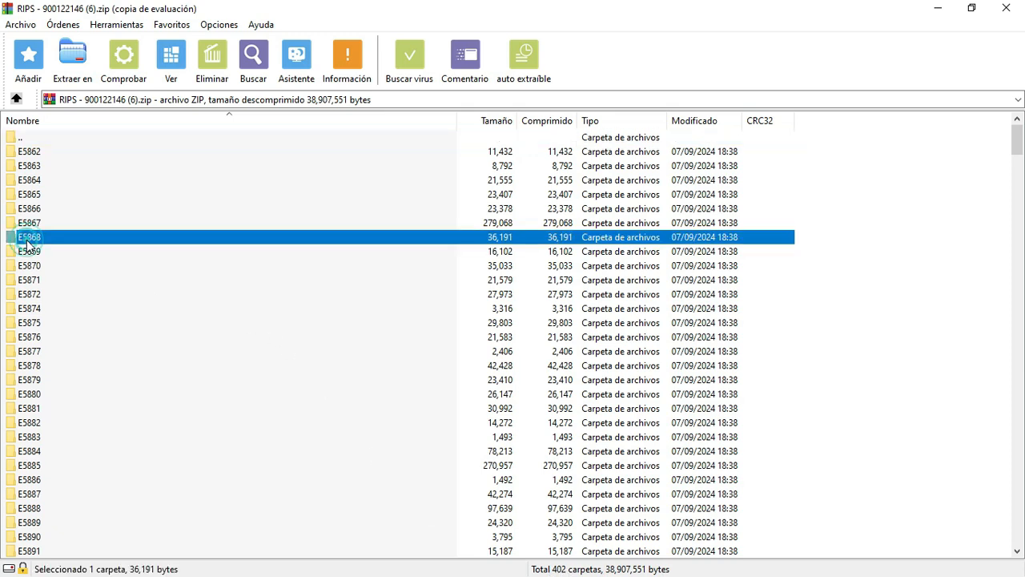
pyautogui.press('Down')
pyautogui.press('Down')
pyautogui.press('Down')
pyautogui.press('Down')
pyautogui.press('Down')
pyautogui.press('Down')
pyautogui.press('Down')
pyautogui.press('Down')
pyautogui.press('Down')
pyautogui.press('Down')
pyautogui.press('Down')
pyautogui.press('Down')
pyautogui.press('Down')
pyautogui.press('Down')
pyautogui.press('Down')
pyautogui.press('Down')
pyautogui.press('Down')
pyautogui.press('Down')
pyautogui.press('Down')
pyautogui.press('Down')
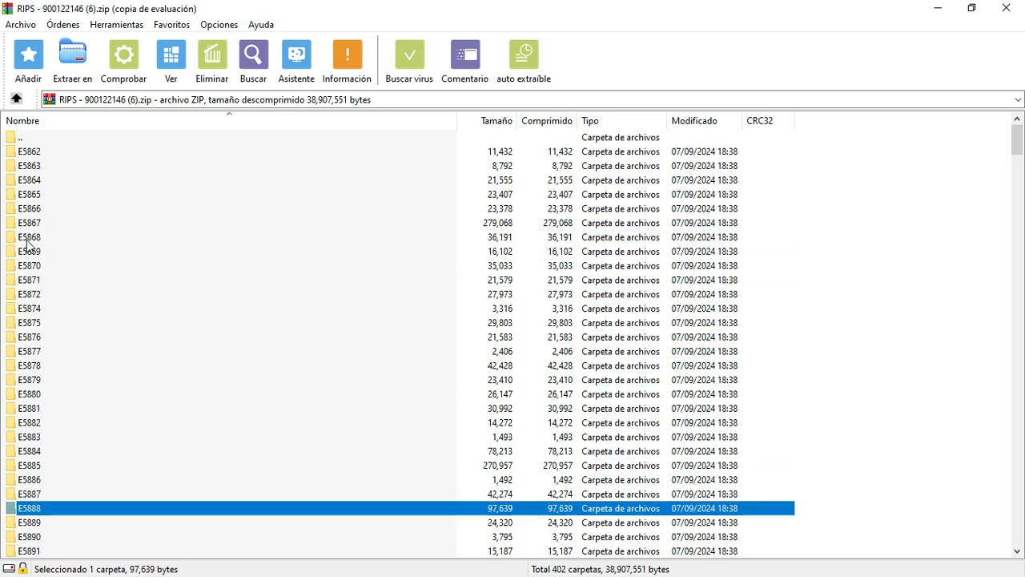
pyautogui.press('Down')
pyautogui.press('Down')
pyautogui.press('Down')
pyautogui.press('Down')
pyautogui.press('Down')
pyautogui.press('Down')
pyautogui.press('Down')
pyautogui.press('Down')
pyautogui.press('Down')
pyautogui.press('Down')
pyautogui.press('Down')
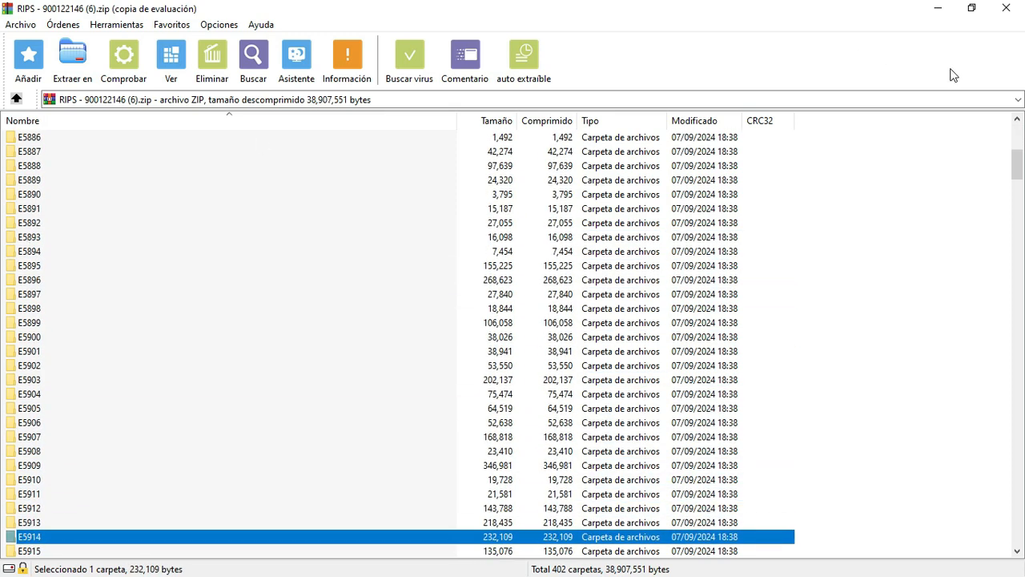
pyautogui.moveTo(1016, 164); pyautogui.dragTo(1021, 132)
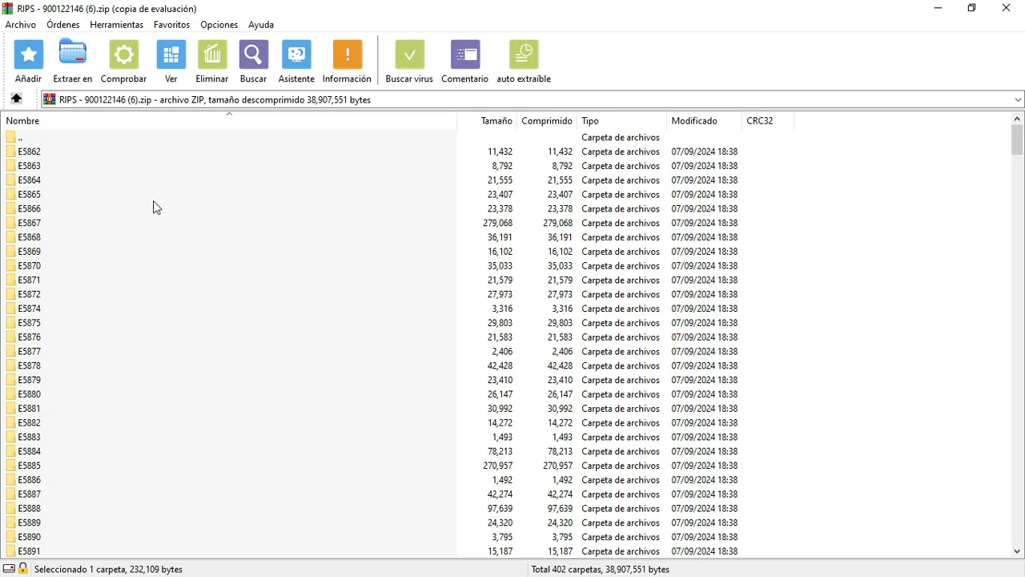
# Open E5862.json from the first invoice folder and view it in a maximized Notepad window
pyautogui.doubleClick(35, 152)
pyautogui.doubleClick(43, 153)
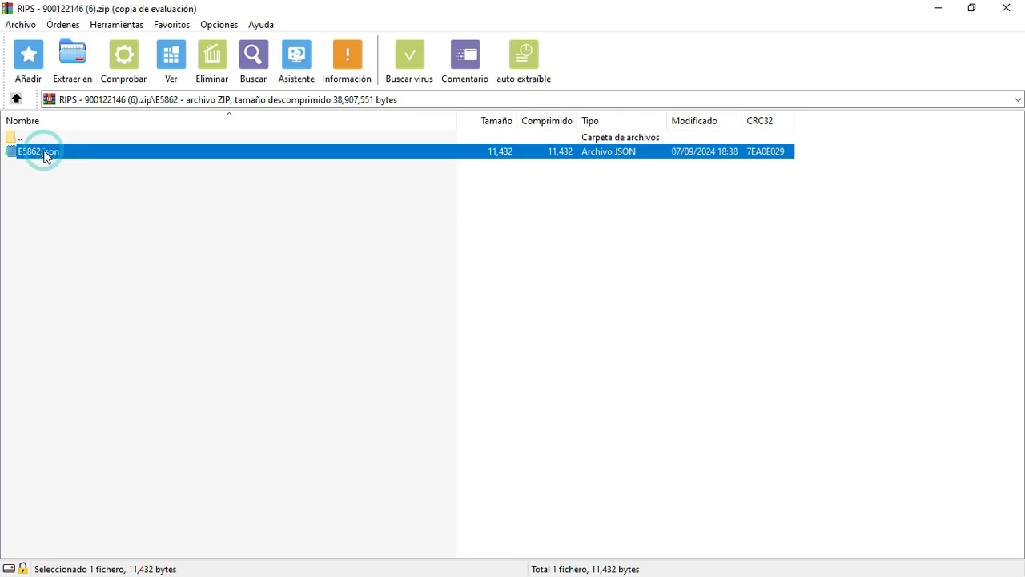
pyautogui.click(606, 73)
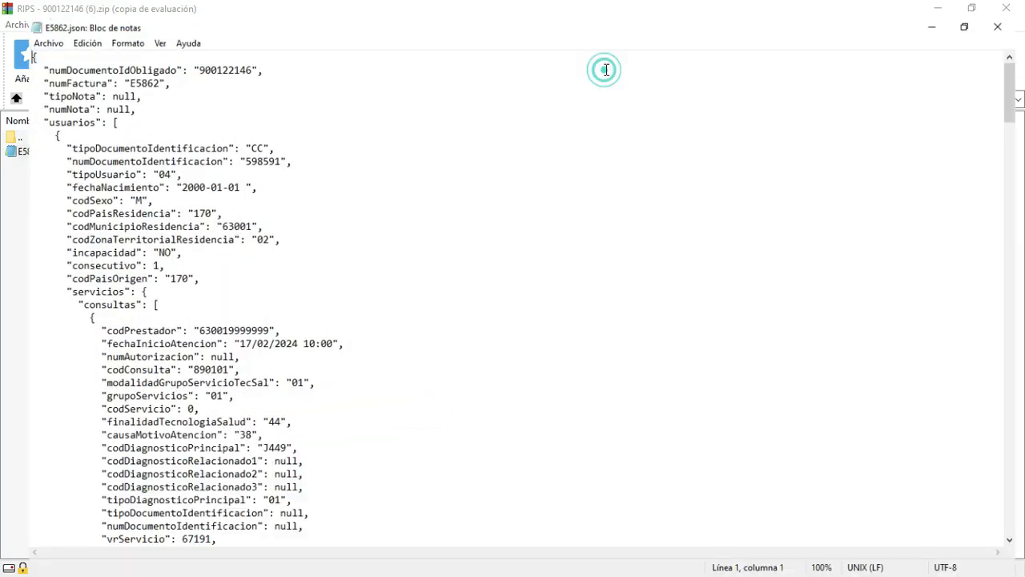
pyautogui.click(239, 93)
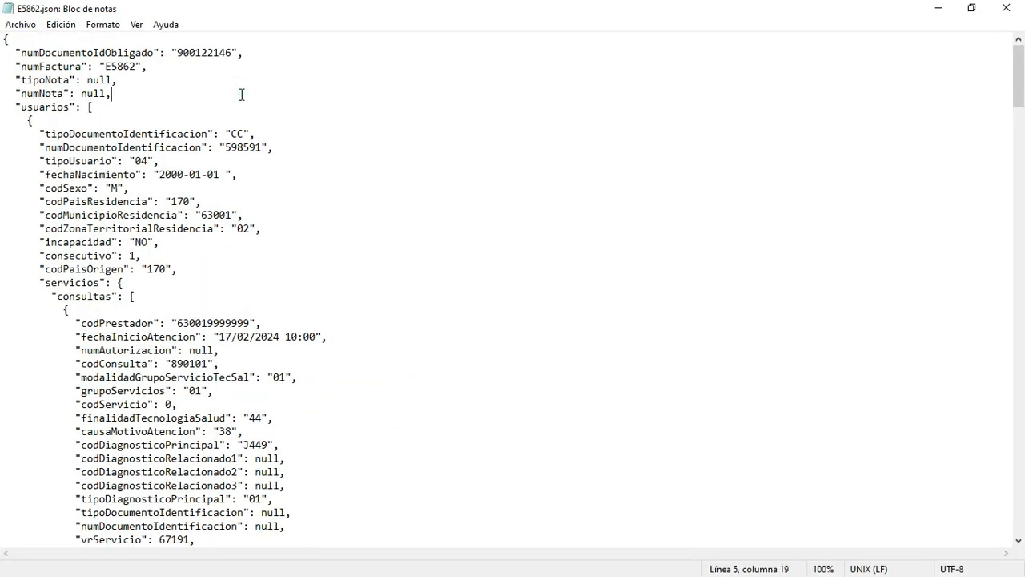
# Examine the user's fechaNacimiento and the first consultation's fields in the enlarged JSON text
pyautogui.keyDown('ctrl'); pyautogui.scroll(2, 241, 94); pyautogui.keyUp('ctrl')
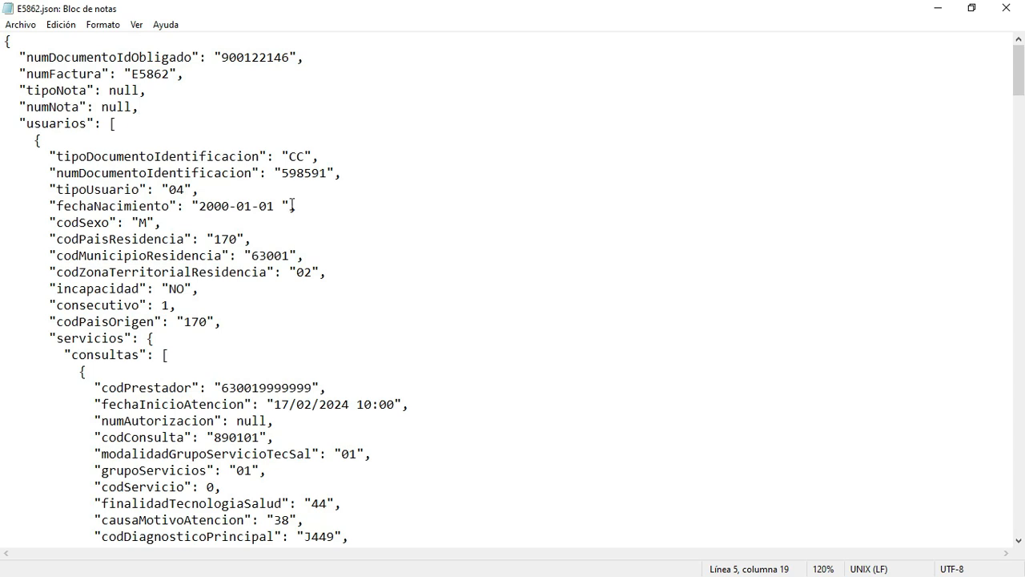
pyautogui.moveTo(283, 207); pyautogui.dragTo(198, 206)
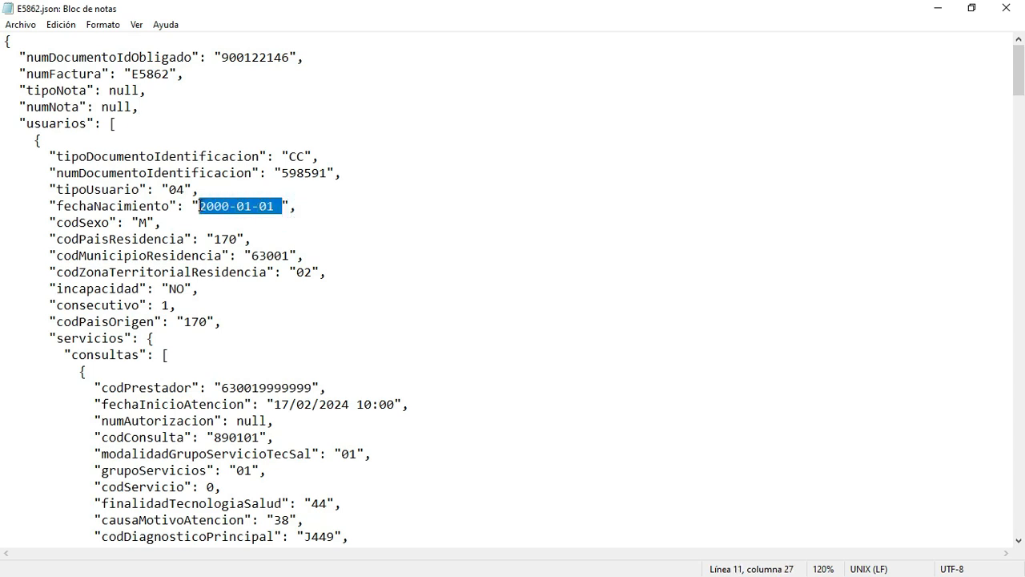
pyautogui.scroll(-4, 365, 231)
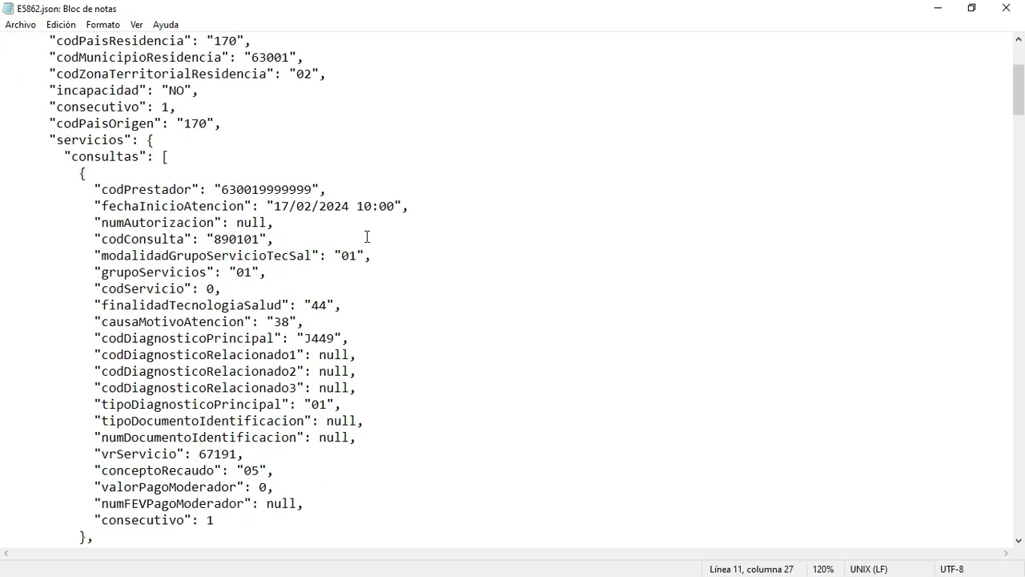
# Examine the fechaInicioAtencion values across the consultations in E5862.json and return to the beginning of the file
pyautogui.moveTo(274, 206); pyautogui.dragTo(394, 207)
pyautogui.scroll(1, 268, 175)
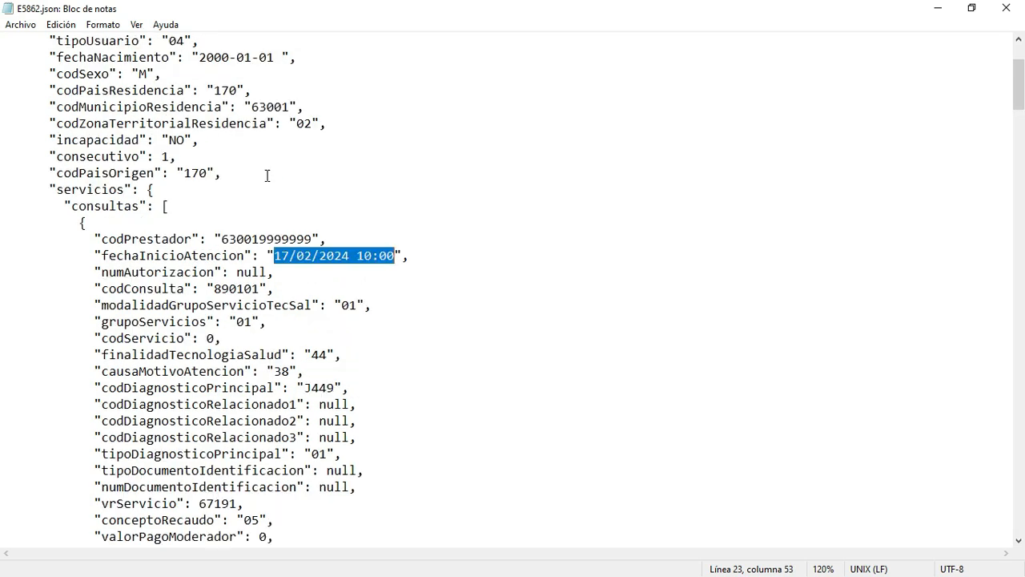
pyautogui.scroll(-7, 361, 267)
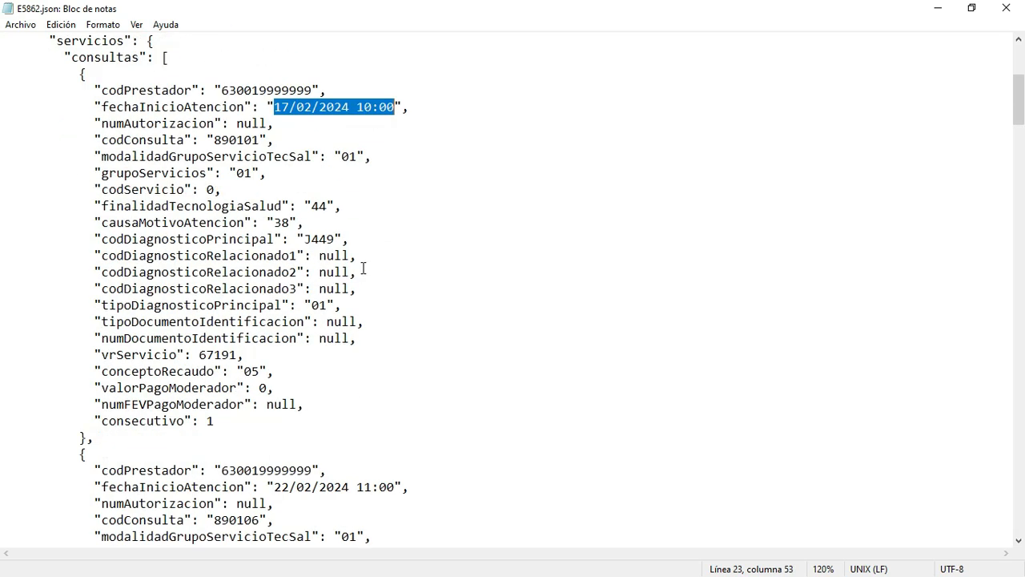
pyautogui.scroll(-12, 368, 398)
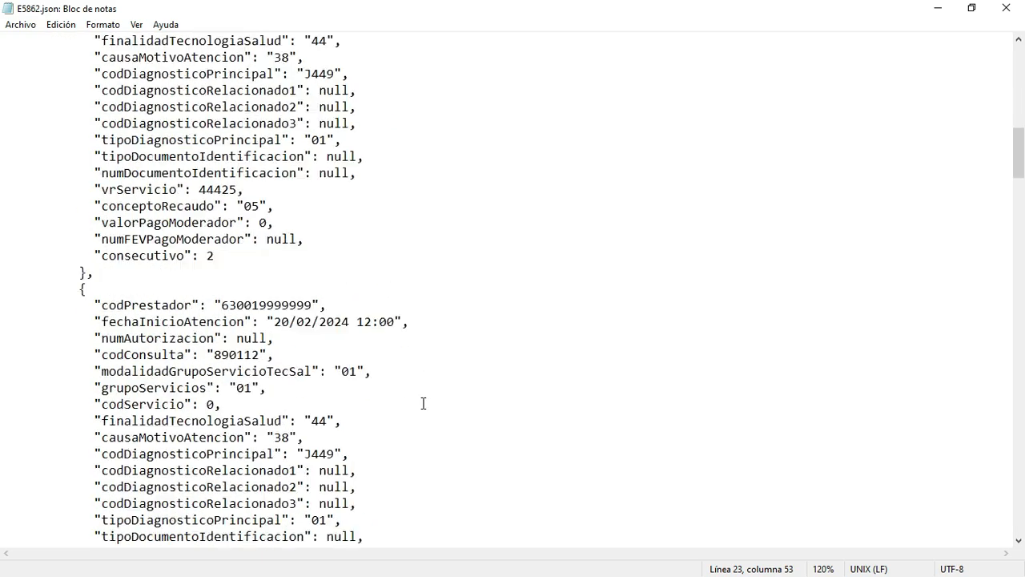
pyautogui.scroll(-16, 423, 403)
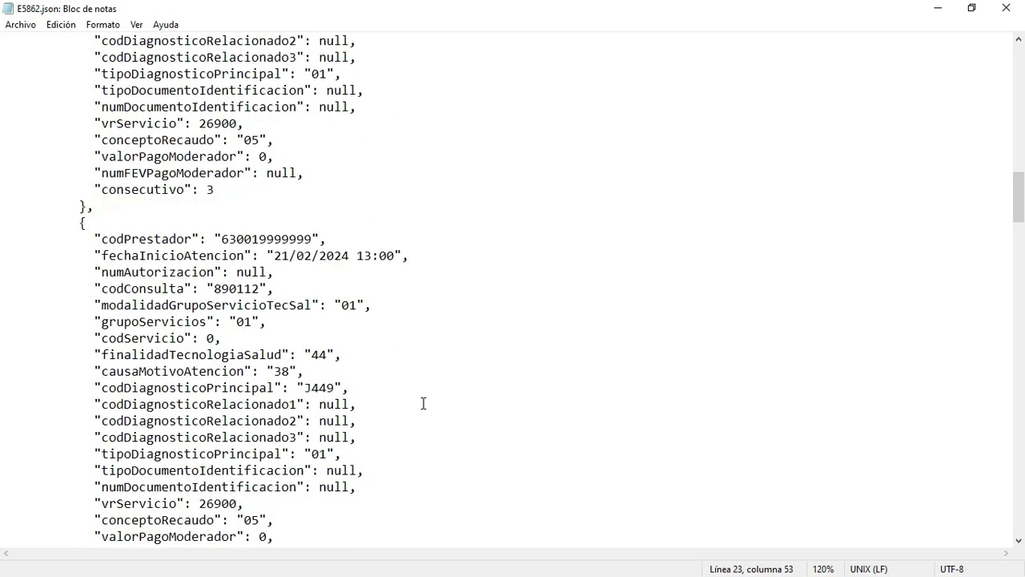
pyautogui.scroll(-18, 423, 403)
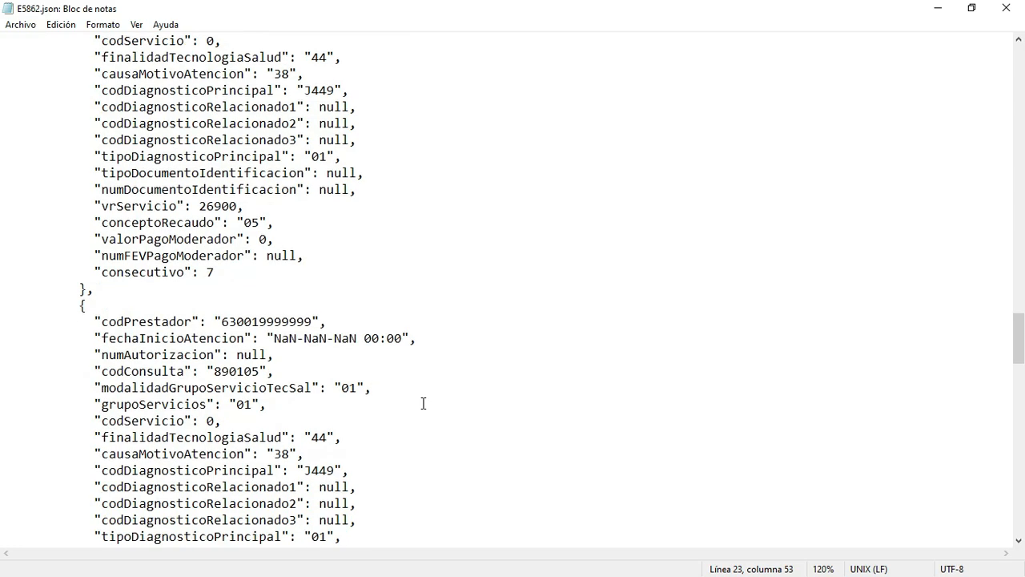
pyautogui.scroll(-20, 423, 402)
pyautogui.scroll(9, 423, 403)
pyautogui.scroll(20, 422, 403)
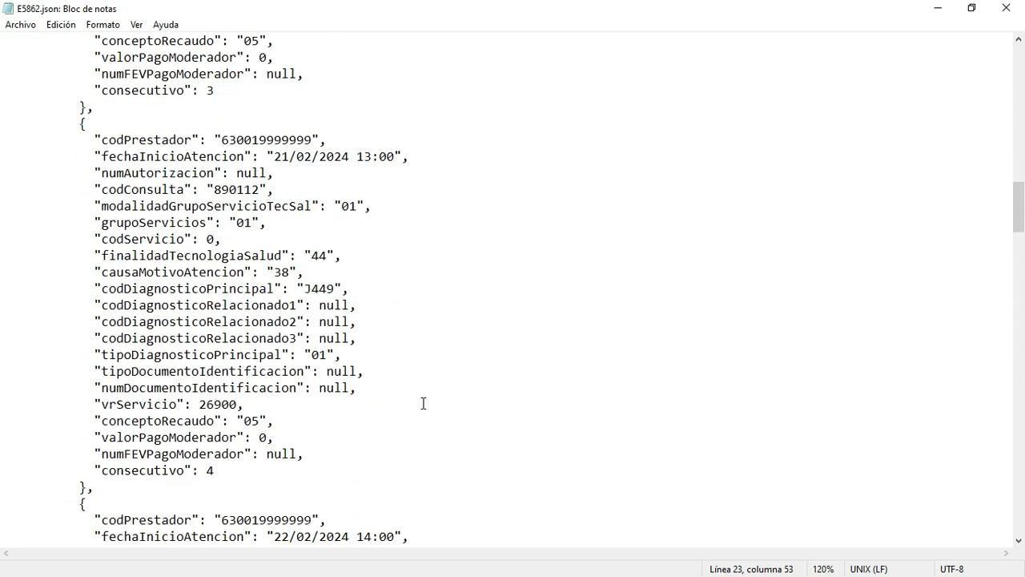
pyautogui.scroll(9, 423, 403)
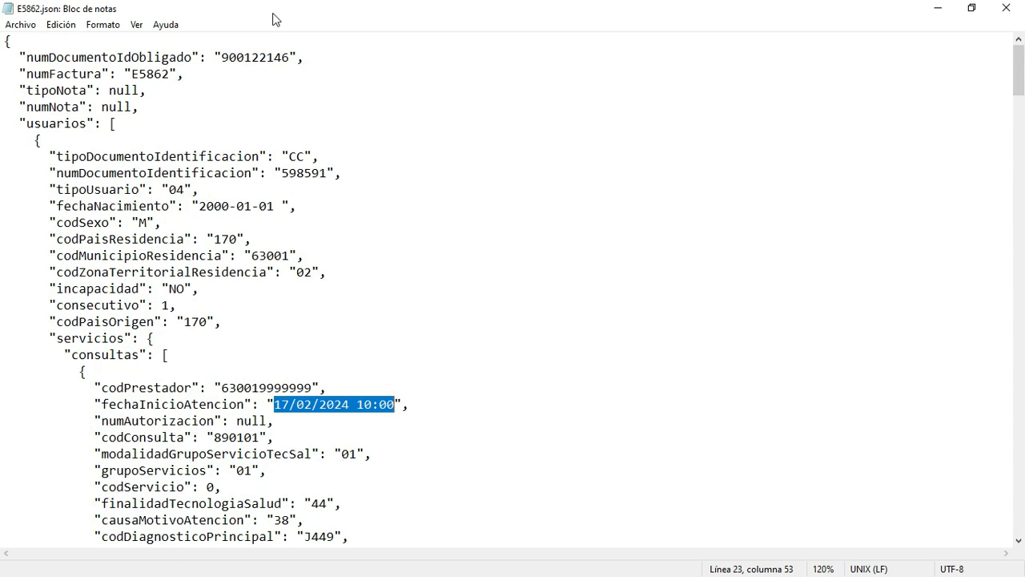
# Close the JSON file and the RIPS archive, and open the Homologar 3374 a JSON page in MiRips
pyautogui.click(1006, 8)
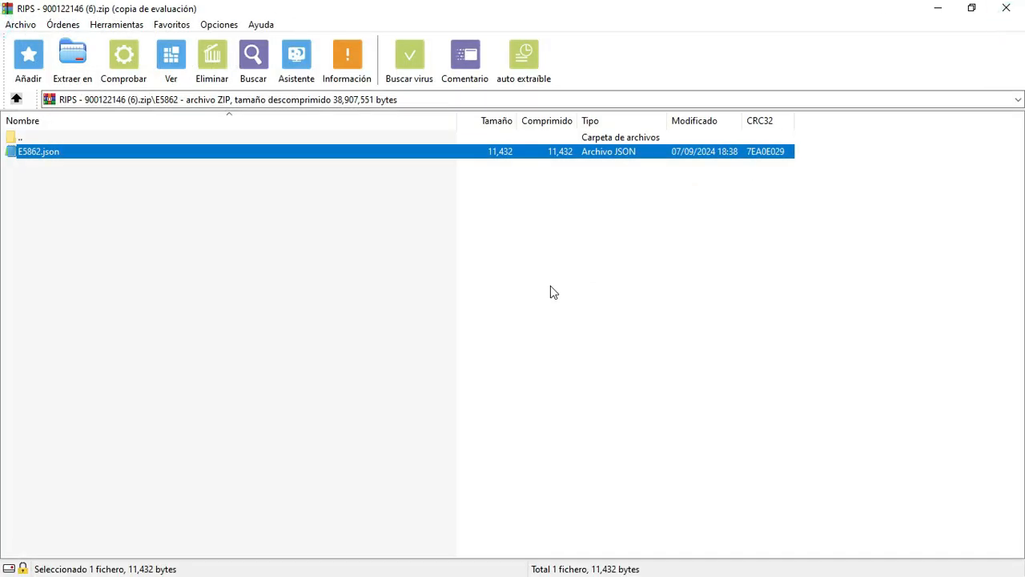
pyautogui.click(1005, 10)
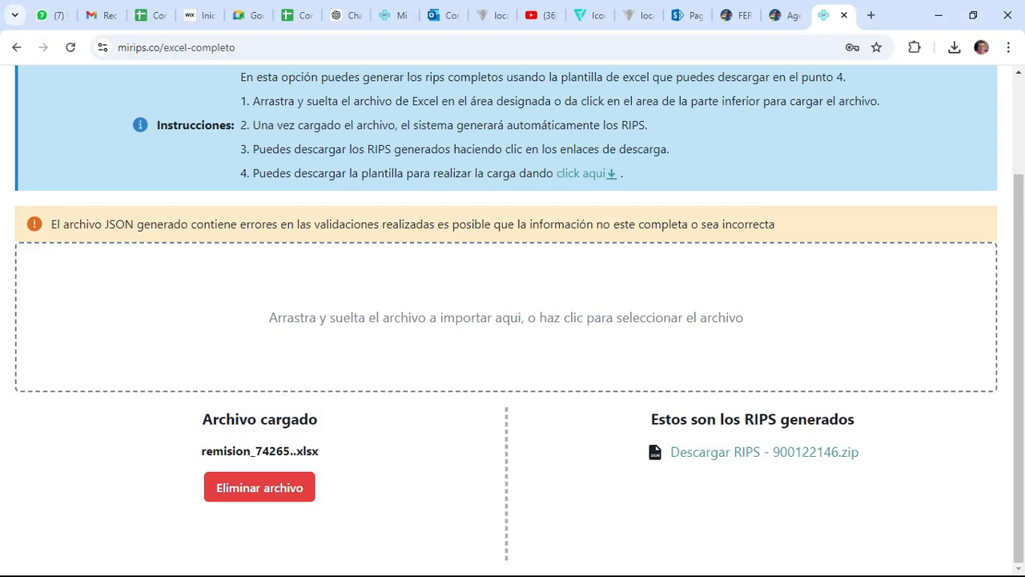
pyautogui.hotkey('alt', 'Tab')
pyautogui.scroll(3, 420, 376)
pyautogui.click(27, 89)
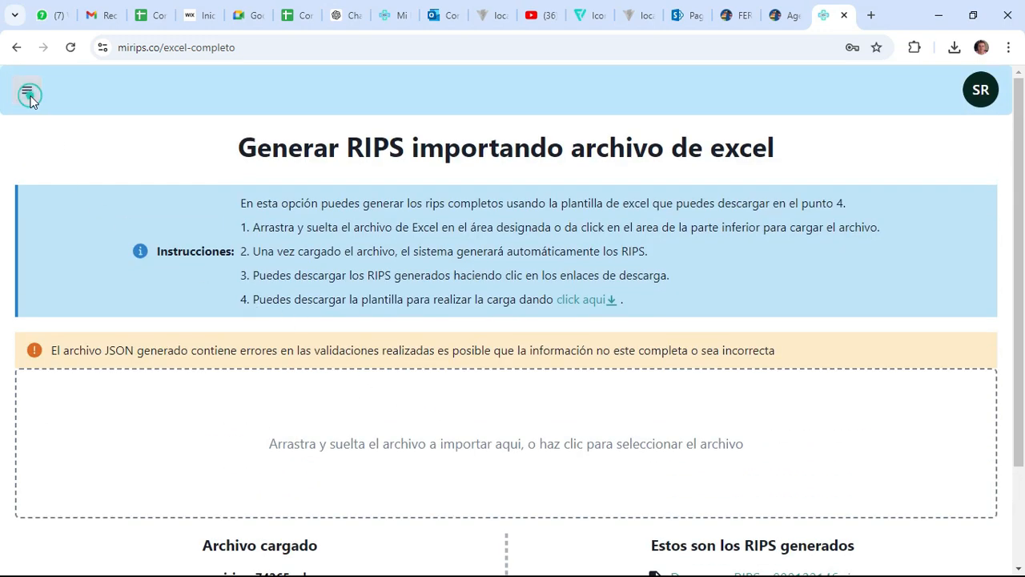
pyautogui.click(94, 212)
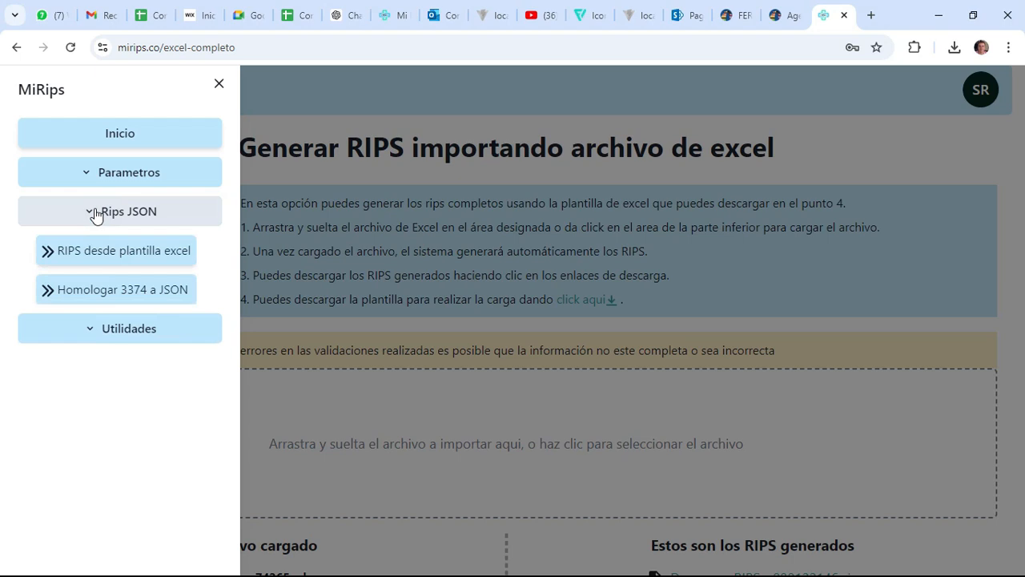
pyautogui.click(104, 289)
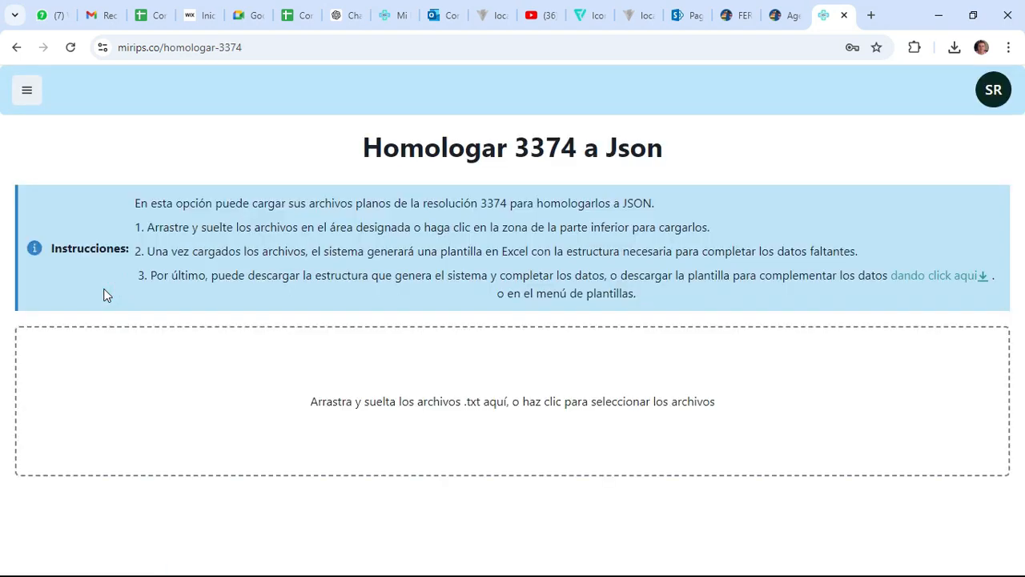
# Upload the seven flat files AC, AF, AM, AP, AT, CT and US74265.txt from the PLANOS folder for conversion
pyautogui.click(546, 402)
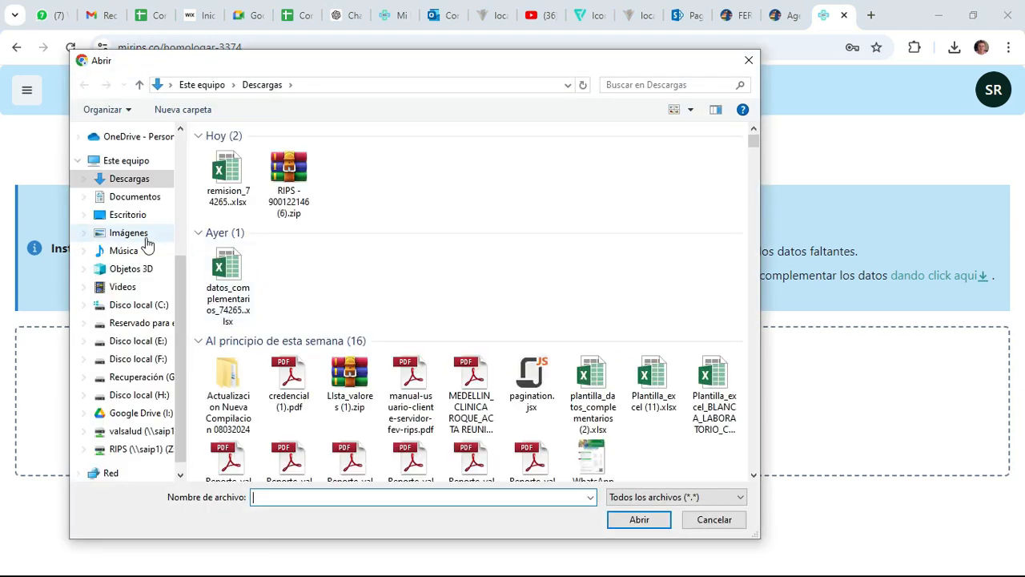
pyautogui.scroll(4, 178, 200)
pyautogui.click(122, 304)
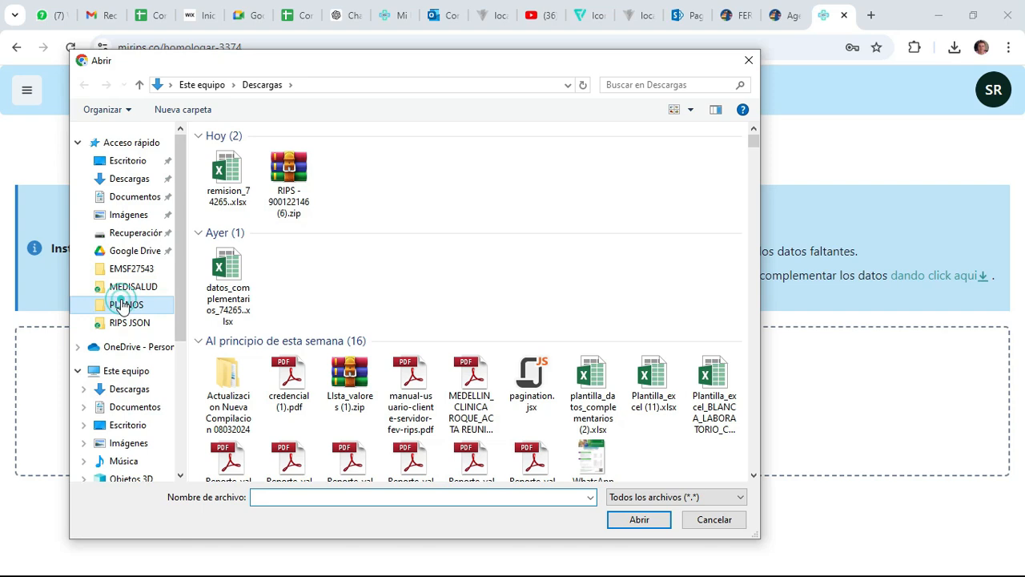
pyautogui.click(262, 154)
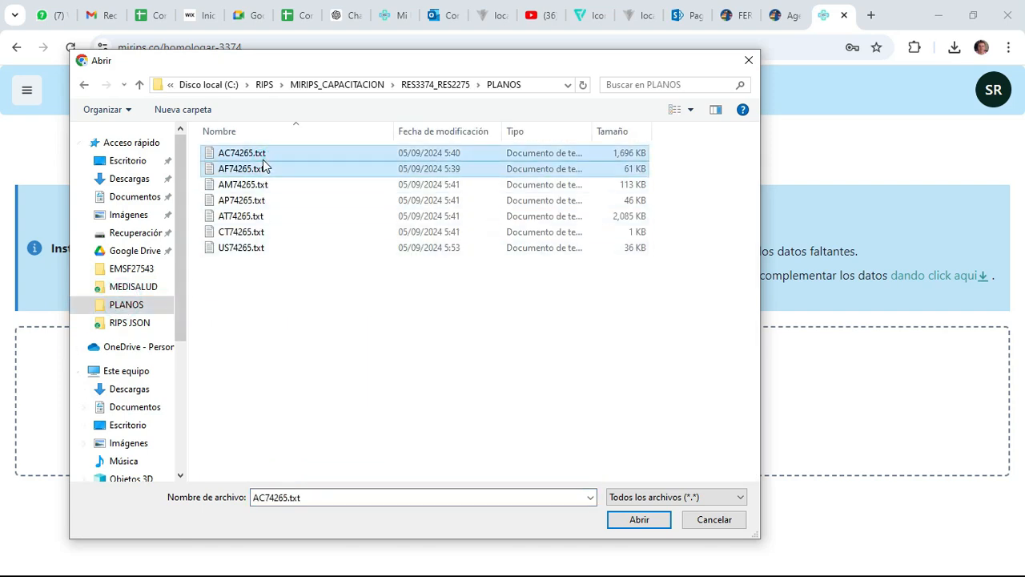
pyautogui.hotkey('shift', 'Down')
pyautogui.hotkey('shift', 'Down')
pyautogui.hotkey('shift', 'Down')
pyautogui.hotkey('shift', 'Down')
pyautogui.hotkey('shift', 'Down')
pyautogui.hotkey('shift', 'Down')
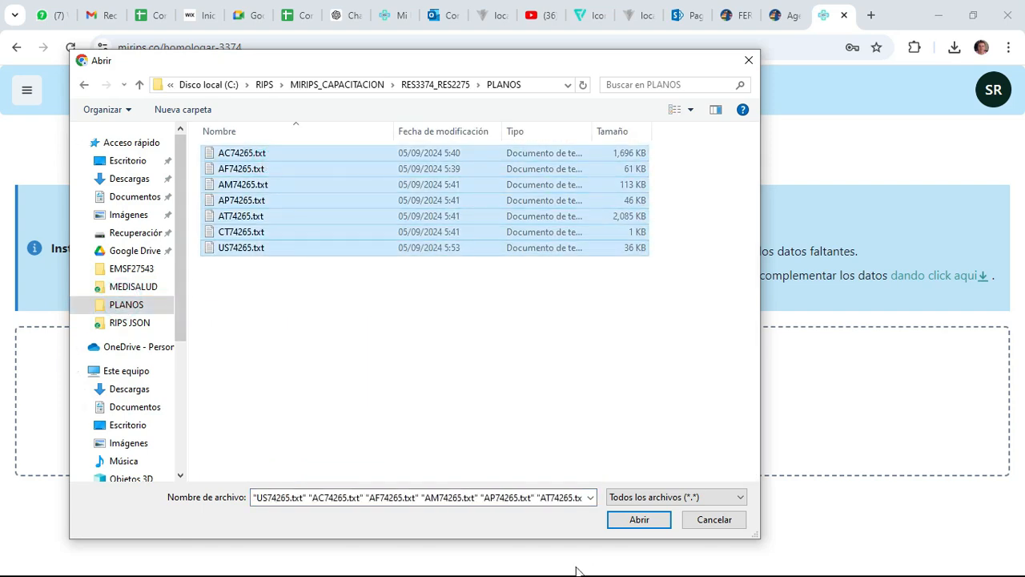
pyautogui.click(637, 519)
pyautogui.click(496, 253)
pyautogui.scroll(-1, 622, 249)
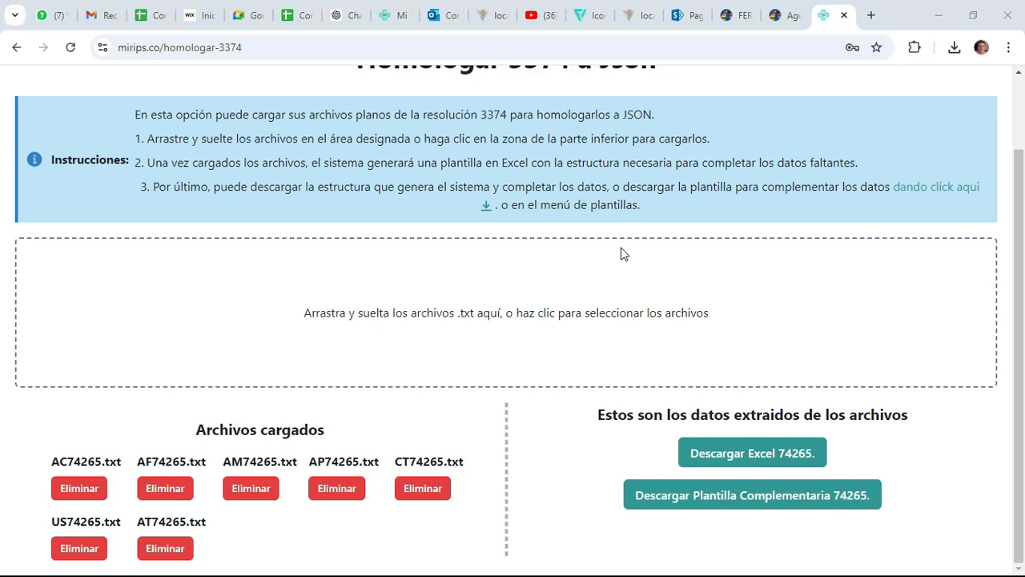
# Switch to the presentation to view the slide on flat files with a complementary template, and return to MiRips
pyautogui.hotkey('alt', 'Tab')
pyautogui.press('Right')
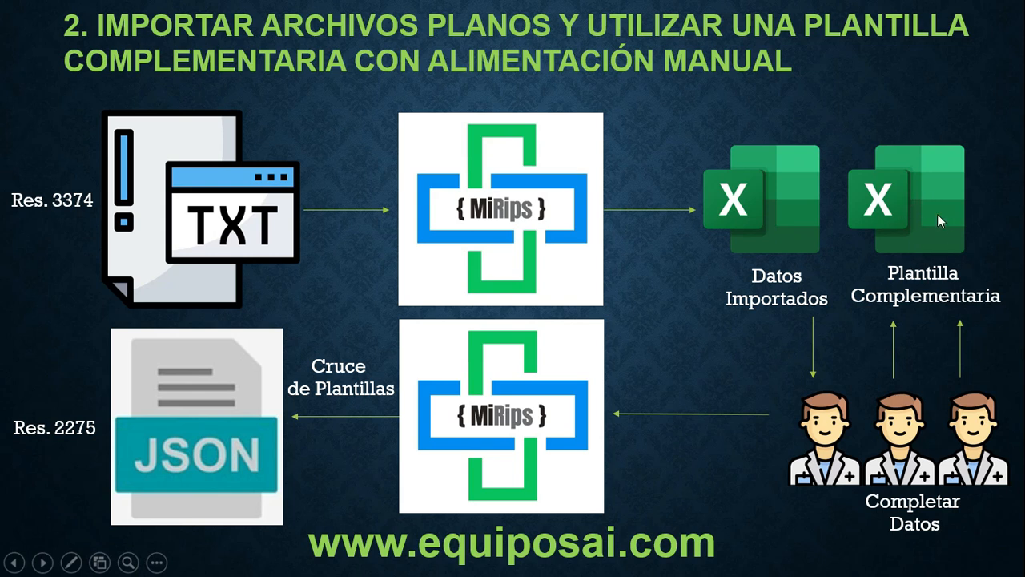
pyautogui.hotkey('alt', 'Tab')
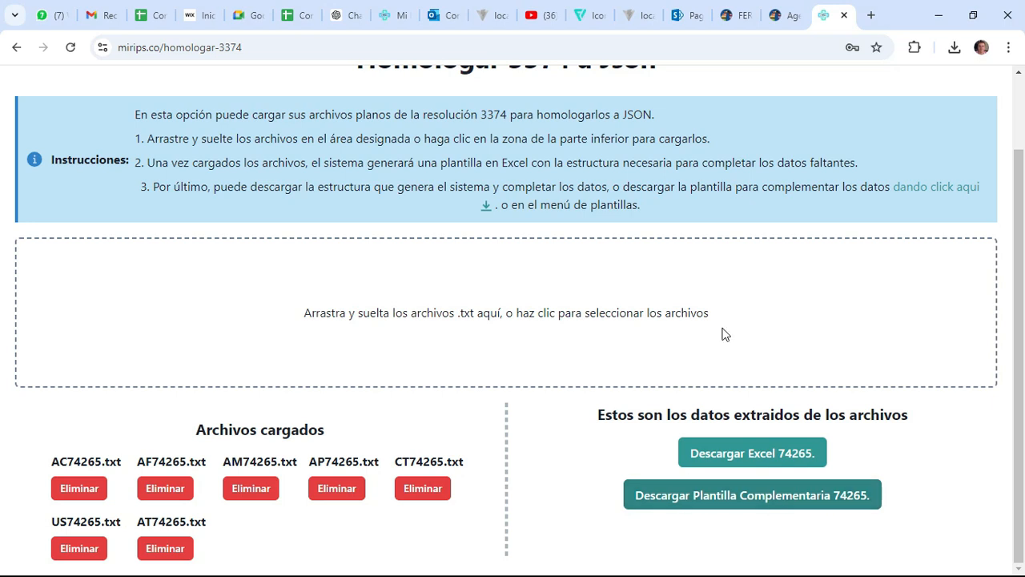
# Download the blank complementary data template from the instructions link and open it in Excel with editing enabled
pyautogui.click(937, 192)
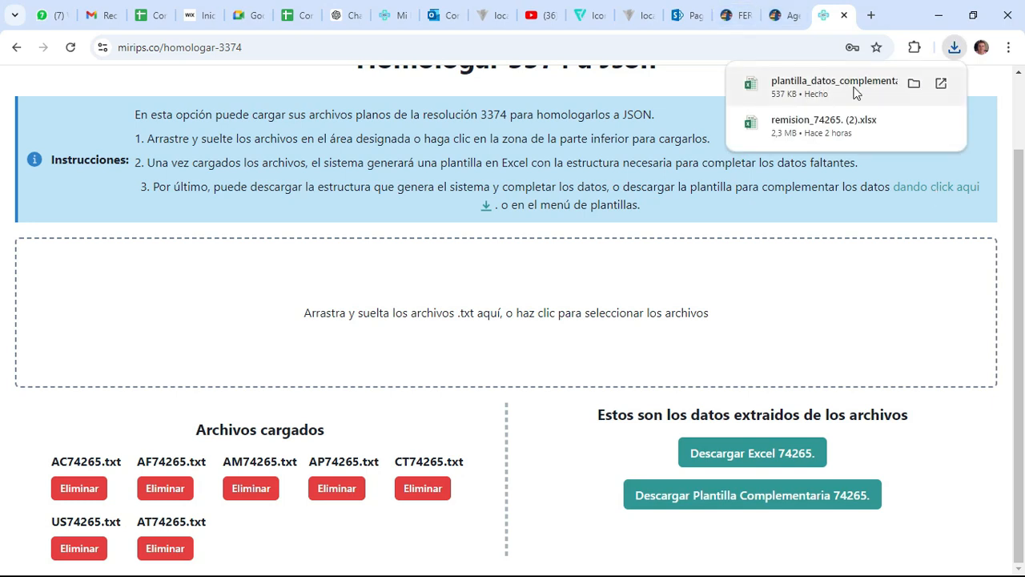
pyautogui.click(855, 93)
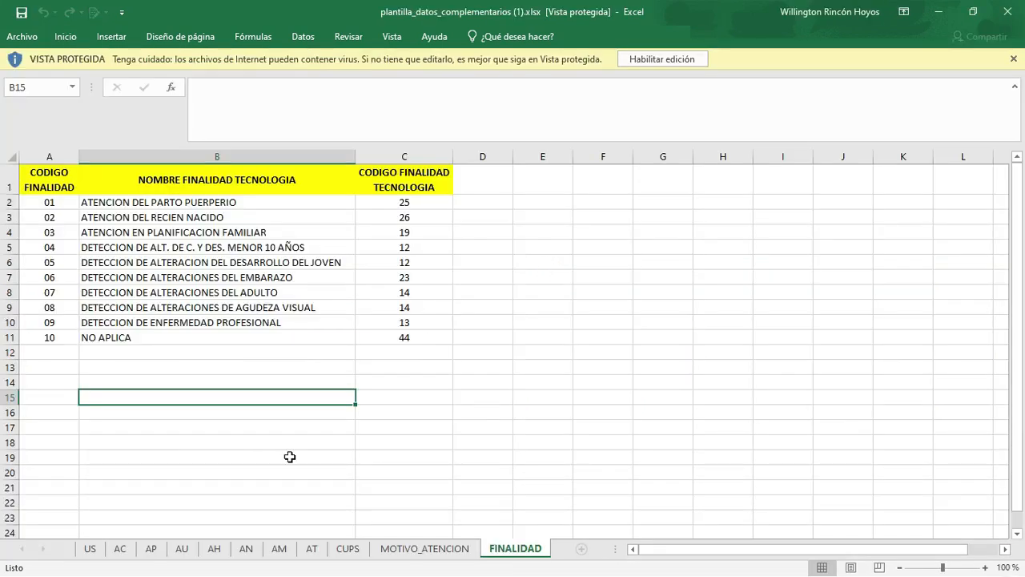
pyautogui.click(664, 61)
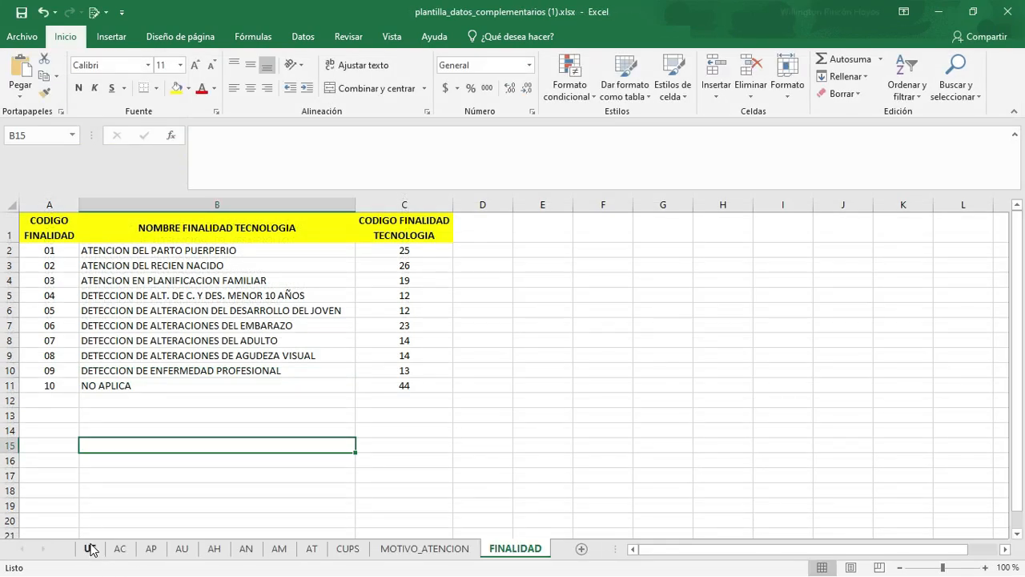
# Review the columns of the blank template's US and AC sheets, and close the workbook
pyautogui.click(90, 549)
pyautogui.click(187, 308)
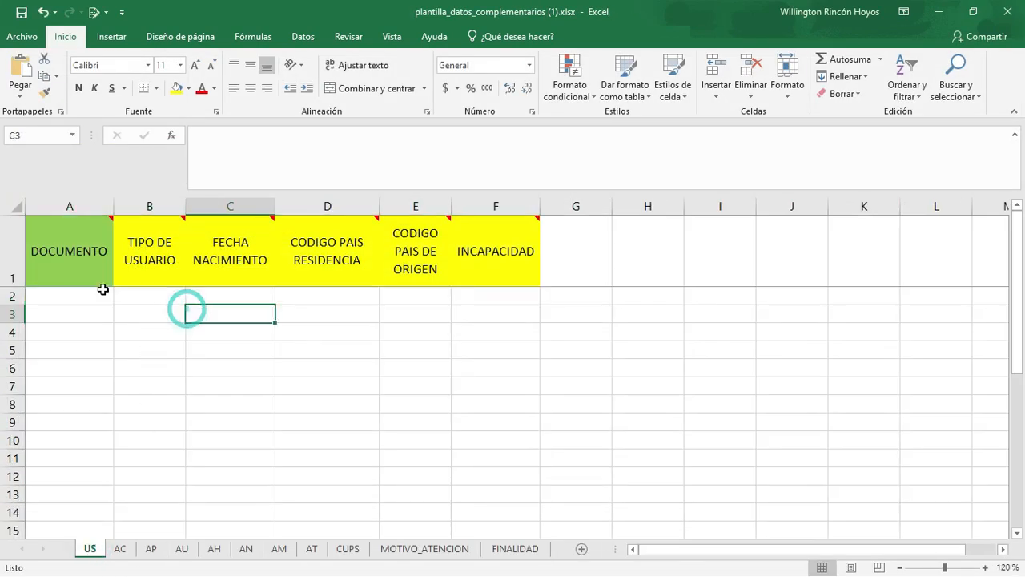
pyautogui.click(122, 548)
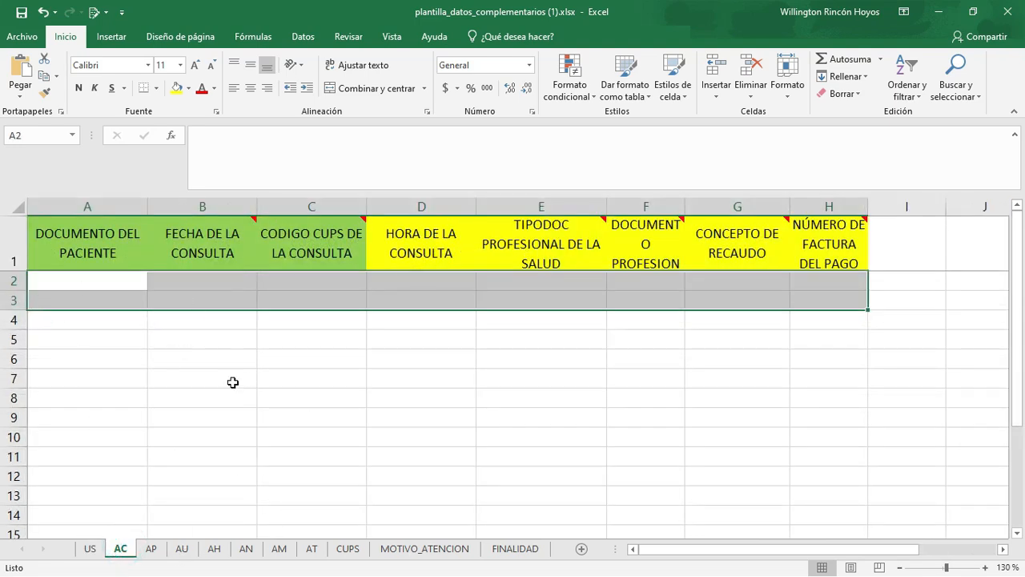
pyautogui.click(1008, 12)
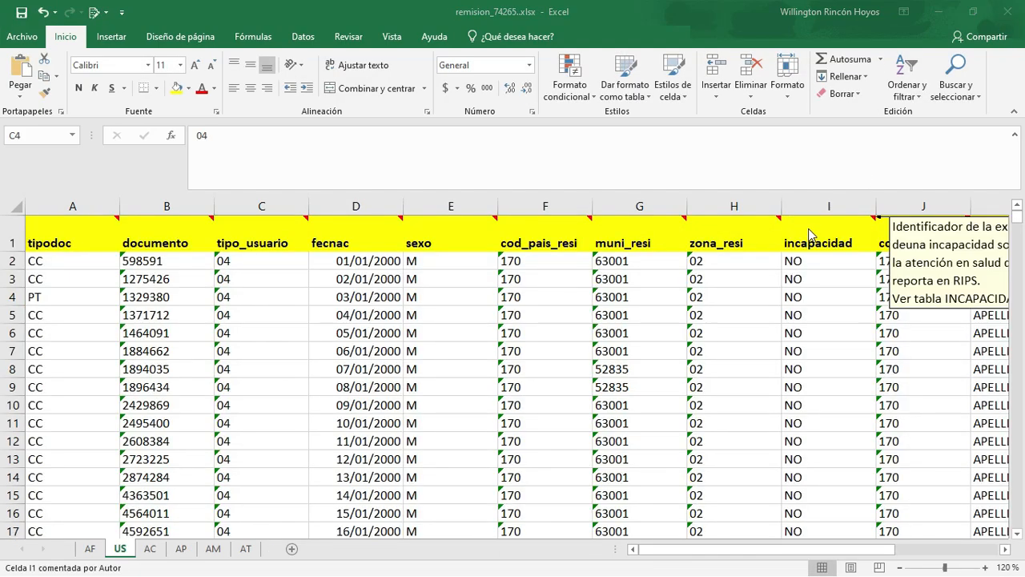
# Return to MiRips, download the complementary template for 74265 and open it in Excel with editing enabled
pyautogui.hotkey('alt', 'Tab')
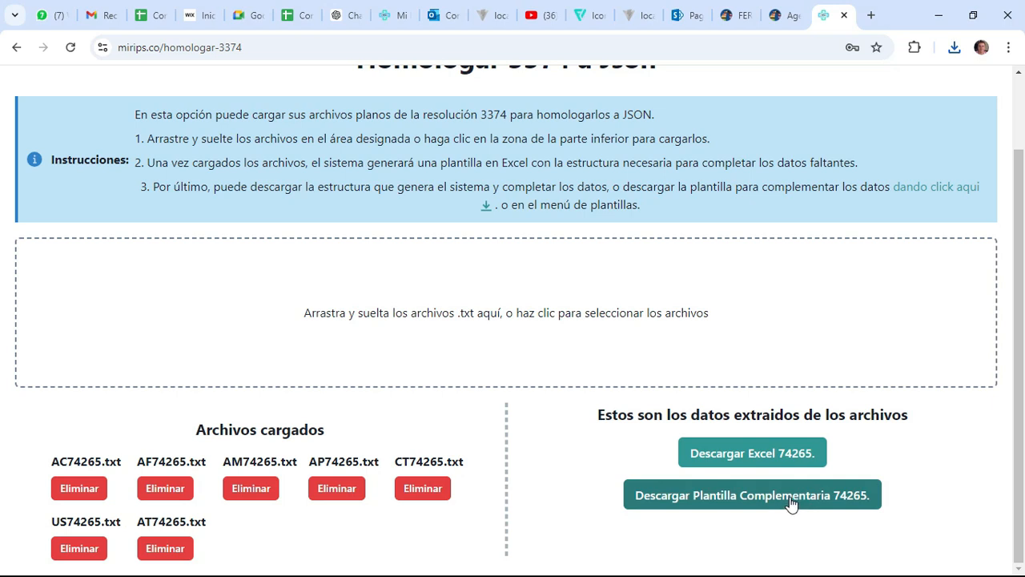
pyautogui.click(755, 505)
pyautogui.click(753, 504)
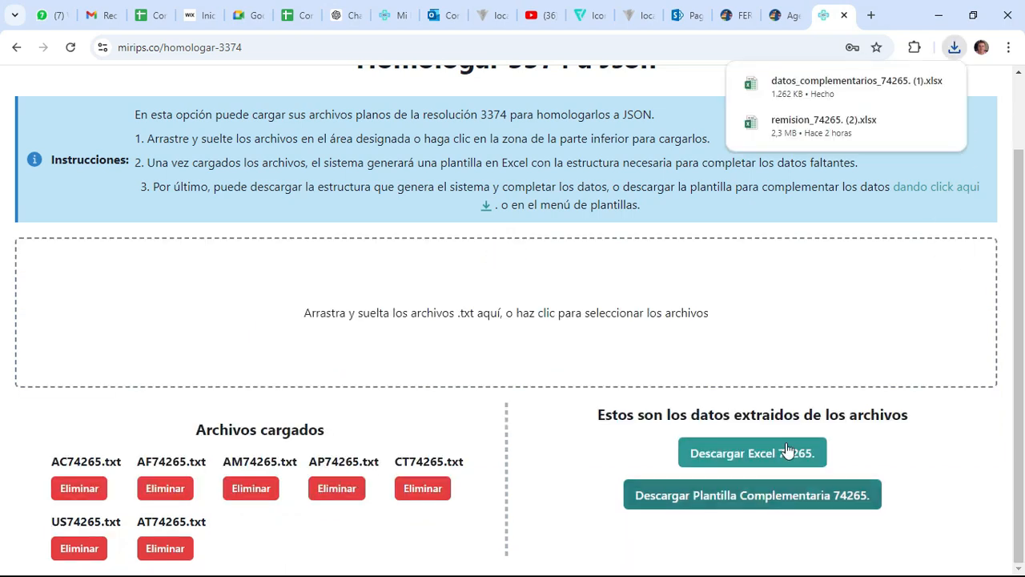
pyautogui.click(835, 95)
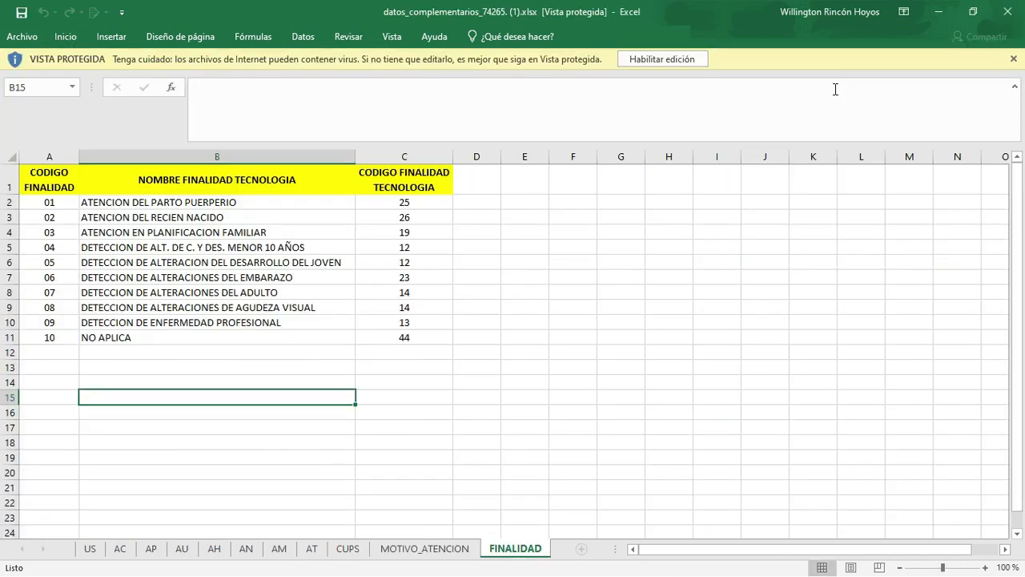
pyautogui.click(664, 59)
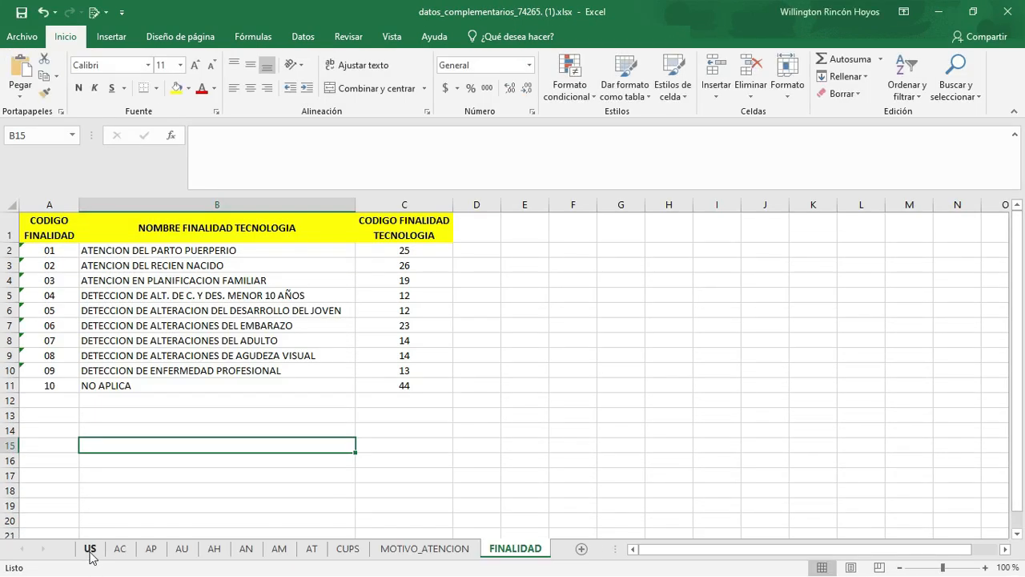
# Enlarge the US sheet to 150% and look through its prefilled DOCUMENTO column, returning to the first row
pyautogui.click(90, 548)
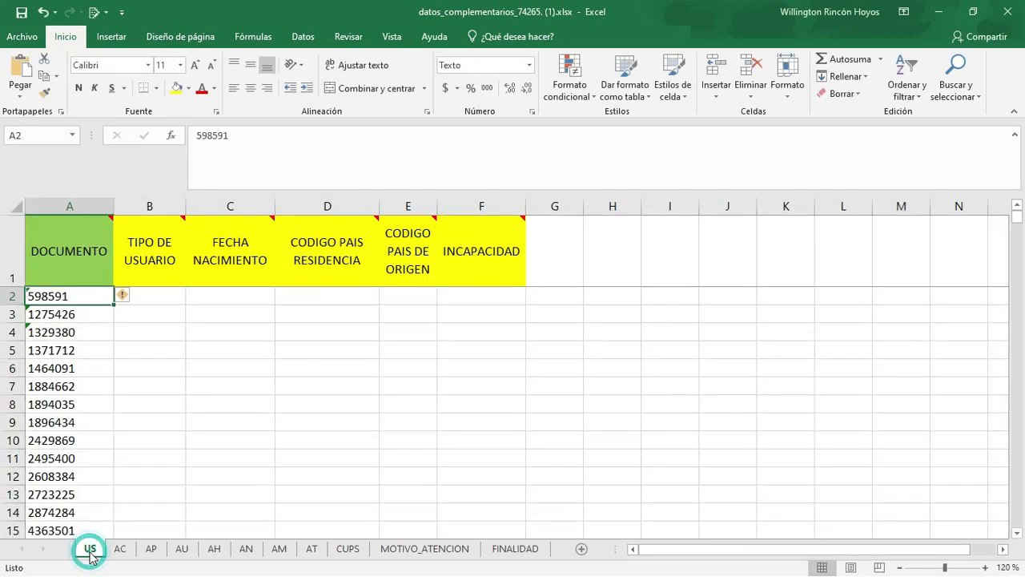
pyautogui.click(985, 566)
pyautogui.click(985, 566)
pyautogui.click(985, 567)
pyautogui.scroll(-6, 70, 385)
pyautogui.scroll(-16, 70, 403)
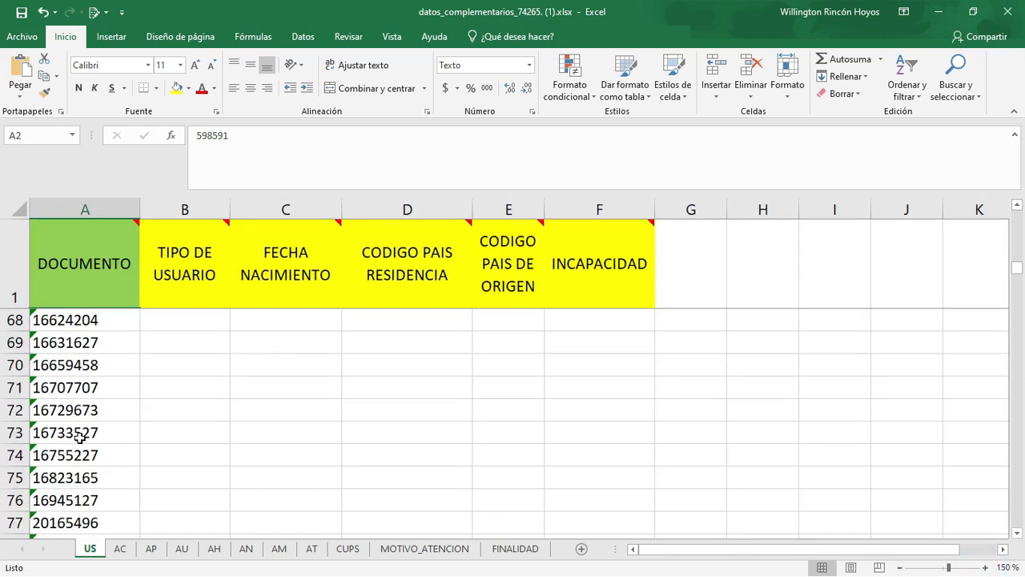
pyautogui.scroll(20, 83, 442)
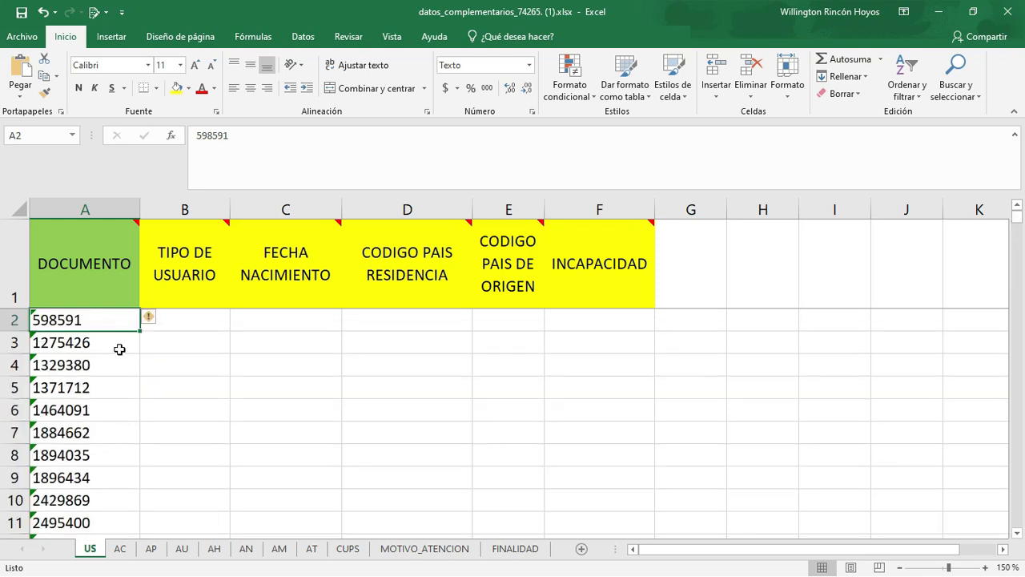
# Enter 12 as TIPO DE USUARIO in cell B2 of the US sheet and select its FECHA NACIMIENTO cell
pyautogui.click(190, 318)
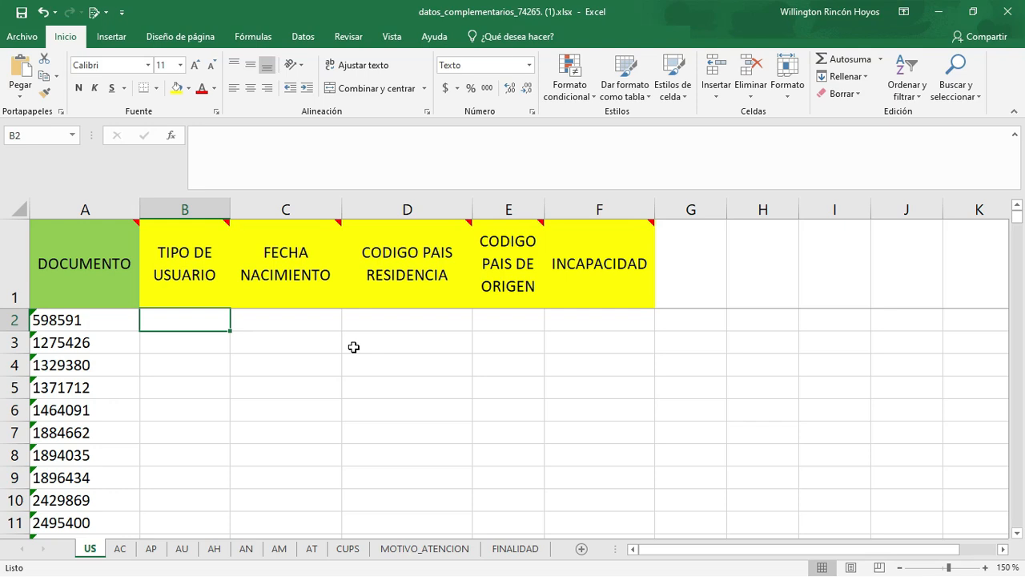
pyautogui.write('12')
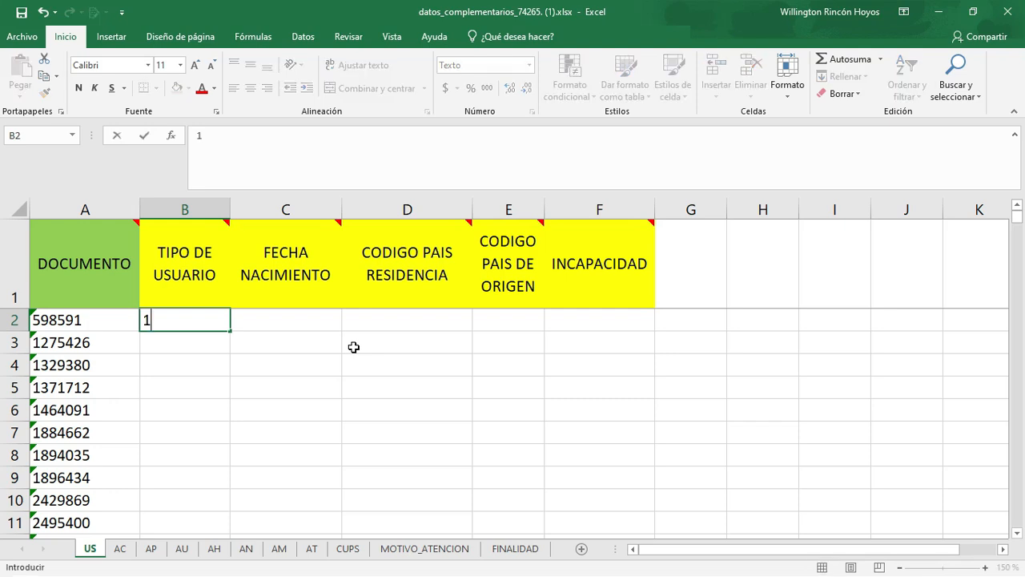
pyautogui.press('Return')
pyautogui.press('Up')
pyautogui.press('Right')
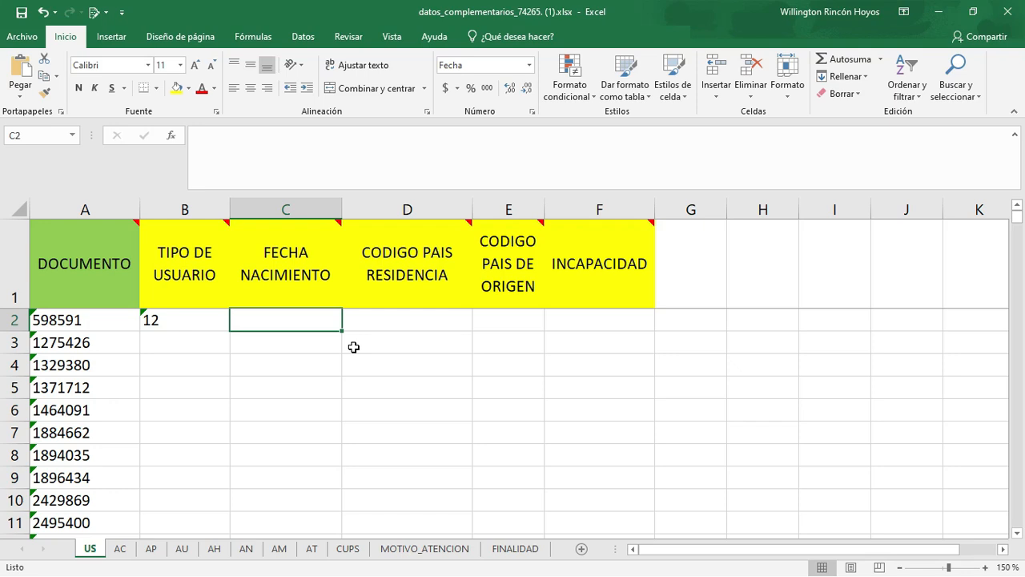
# Enter the patient's date of birth under FECHA NACIMIENTO in row 2 of the US sheet
pyautogui.write('10/10/19999')
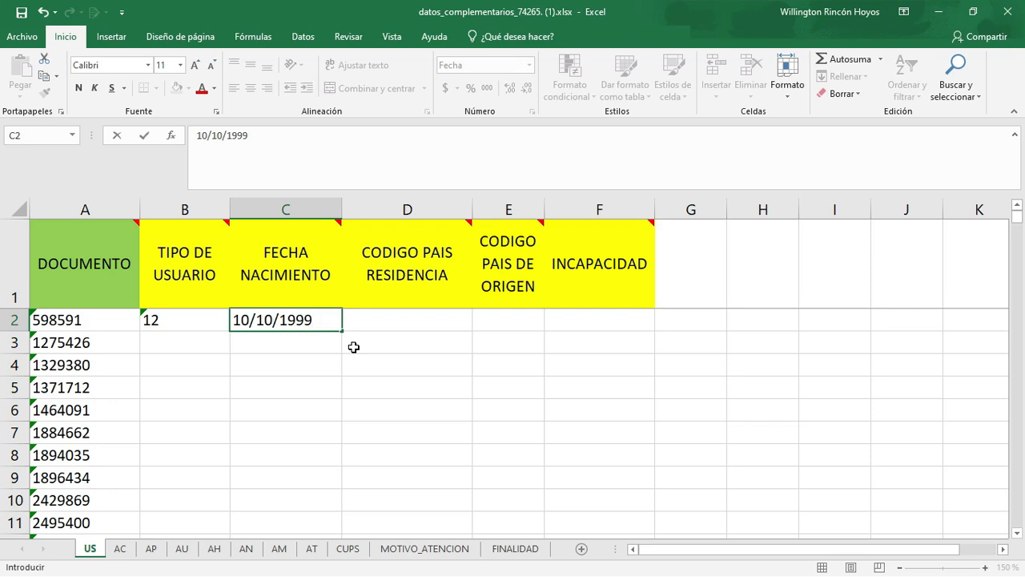
pyautogui.press('Return')
pyautogui.press('Up')
pyautogui.press('Right')
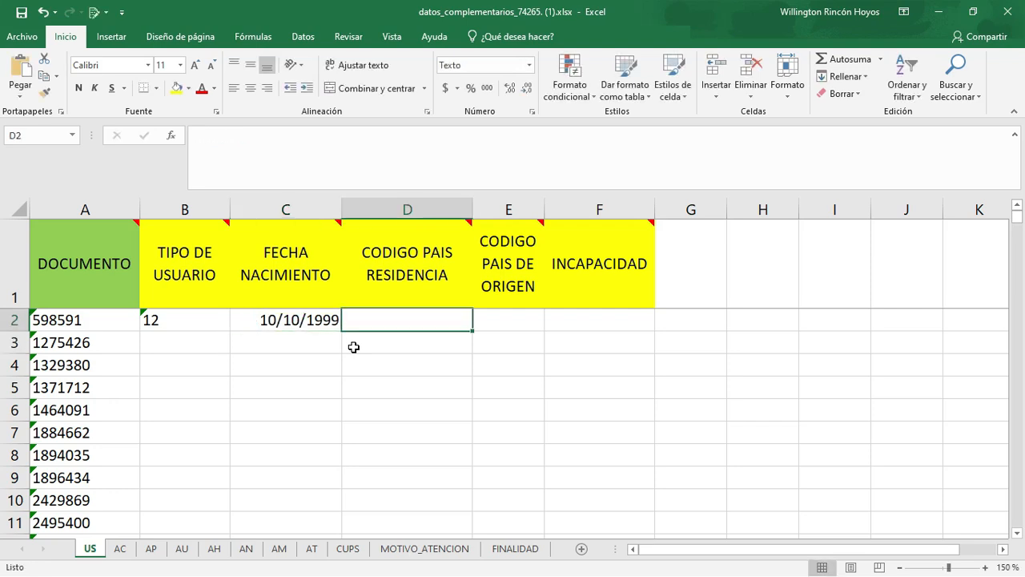
# Set CODIGO PAIS RESIDENCIA to 170 and CODIGO PAIS DE ORIGEN to 862 in row 2 of the US sheet
pyautogui.write('170')
pyautogui.press('Return')
pyautogui.press('Up')
pyautogui.press('Right')
pyautogui.write('862')
pyautogui.press('Return')
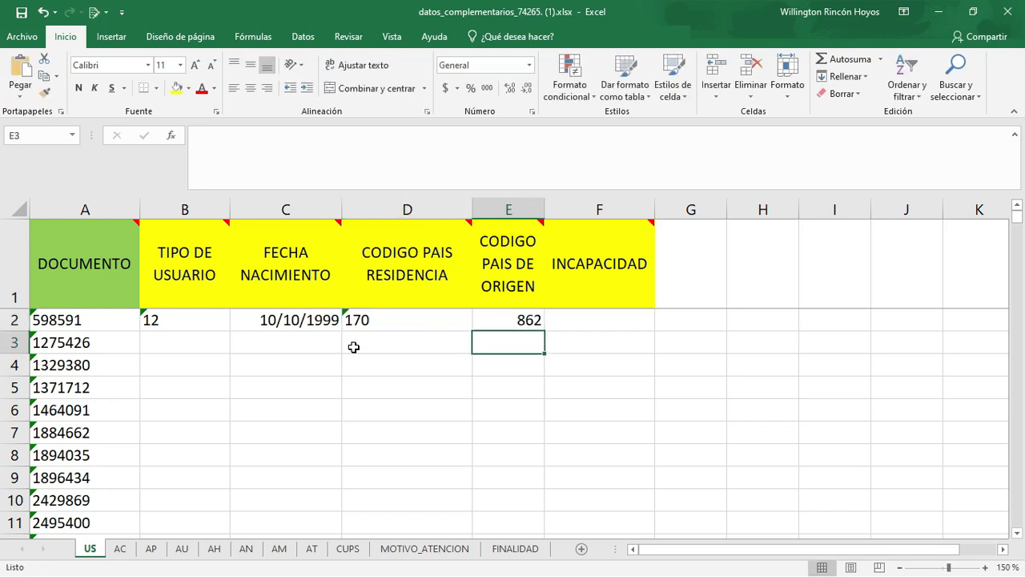
# Enter SI as INCAPACIDAD in row 2 of the US sheet, and select the completed row A2:F2
pyautogui.press('Up')
pyautogui.press('Right')
pyautogui.press('capslock')
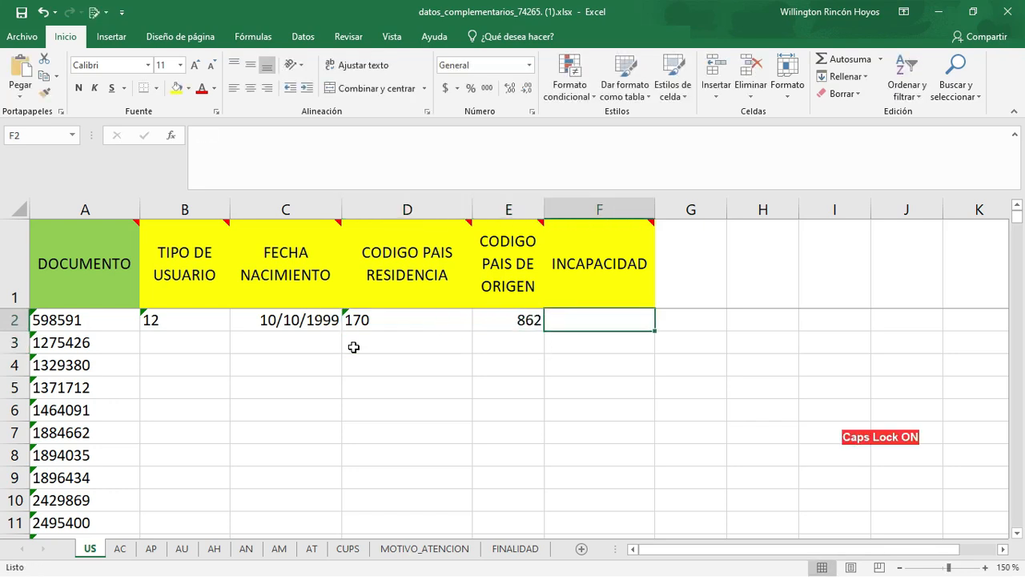
pyautogui.write('SI')
pyautogui.press('Return')
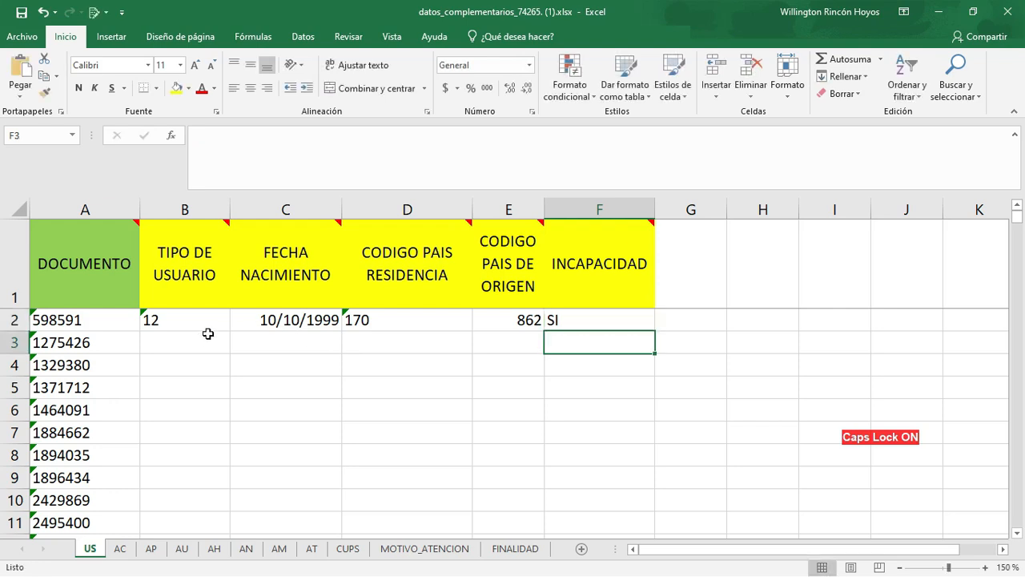
pyautogui.click(71, 319)
pyautogui.moveTo(71, 318); pyautogui.dragTo(599, 324)
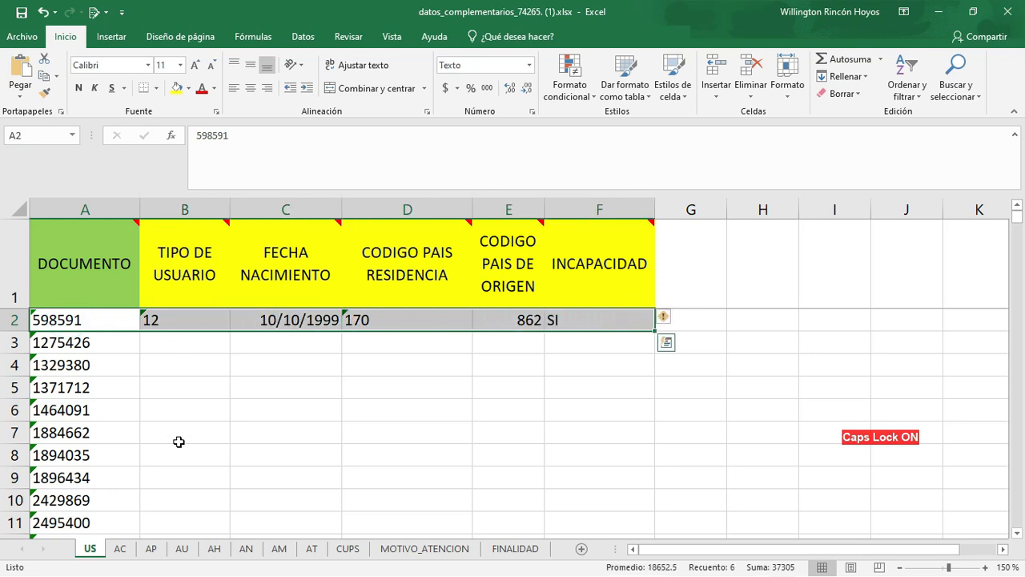
# On the AC sheet, enter 23:33 as HORA DE LA CONSULTA and CC as the professional's TIPODOC in row 2
pyautogui.click(120, 549)
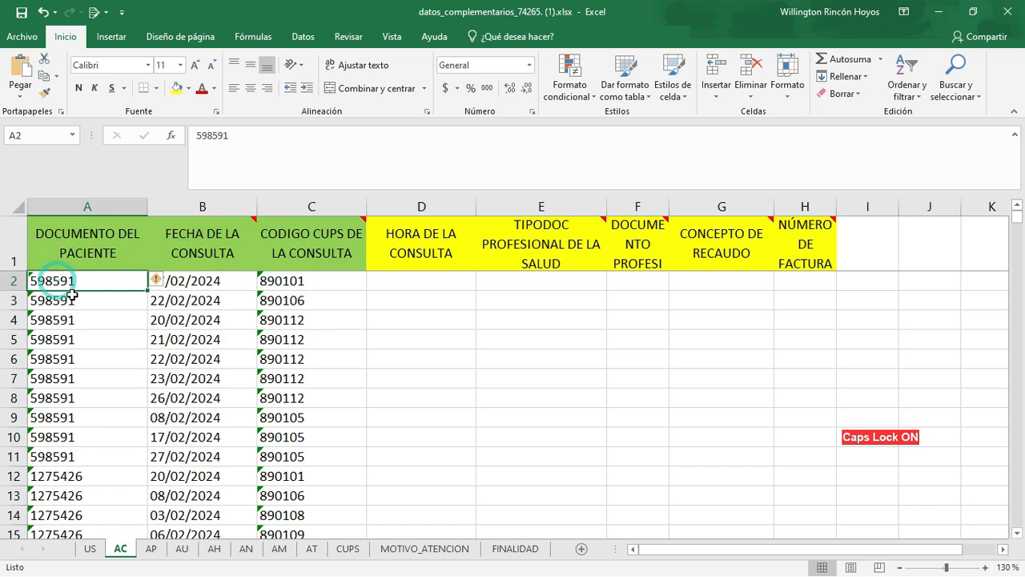
pyautogui.click(210, 281)
pyautogui.click(318, 282)
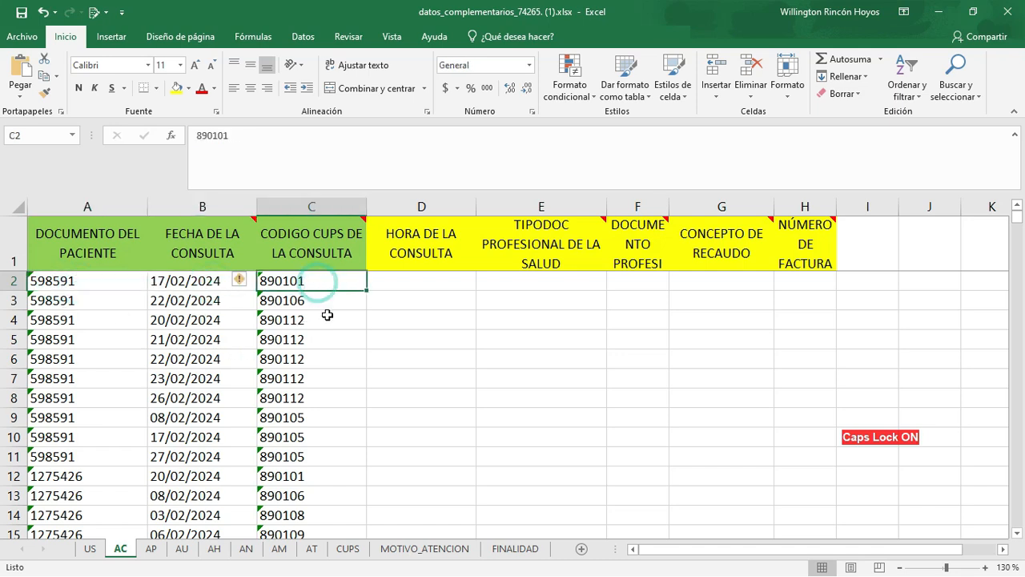
pyautogui.click(414, 283)
pyautogui.write('23:33')
pyautogui.press('Return')
pyautogui.press('Up')
pyautogui.press('Right')
pyautogui.write('CC')
pyautogui.press('Return')
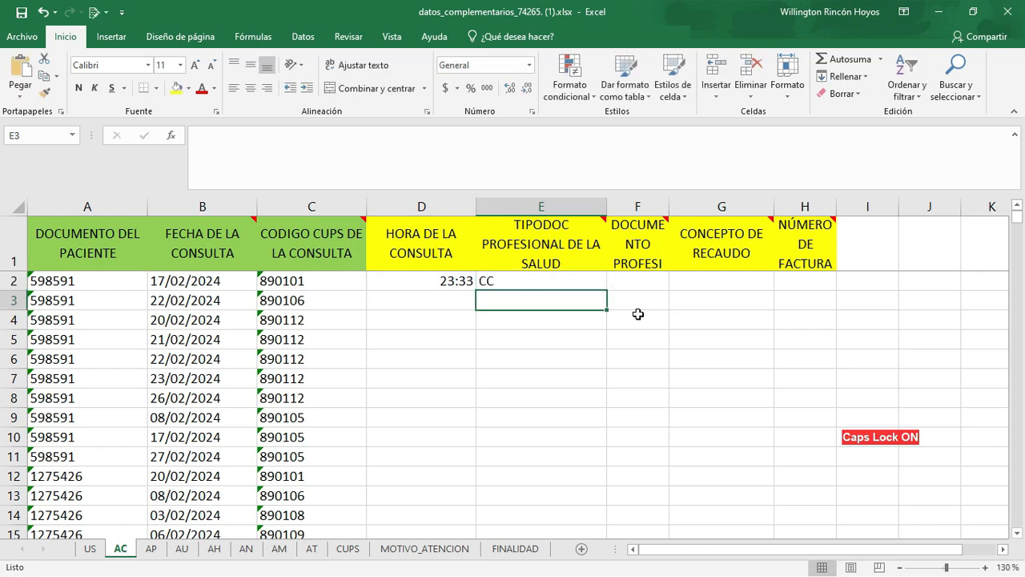
# Enter the health professional's document number in F2 of the AC sheet, and widen column F to fit its contents
pyautogui.press('Up')
pyautogui.press('Right')
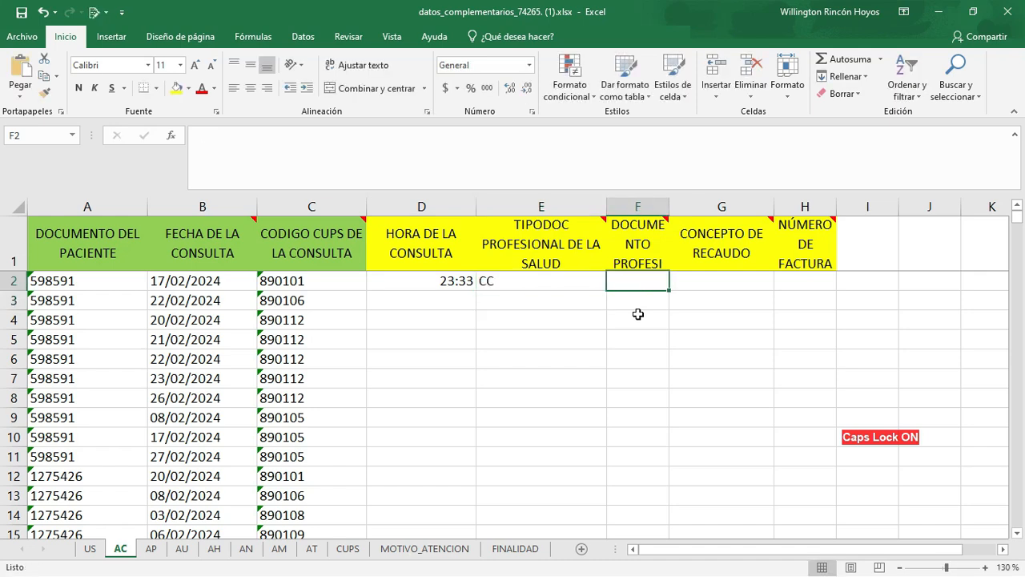
pyautogui.write('888')
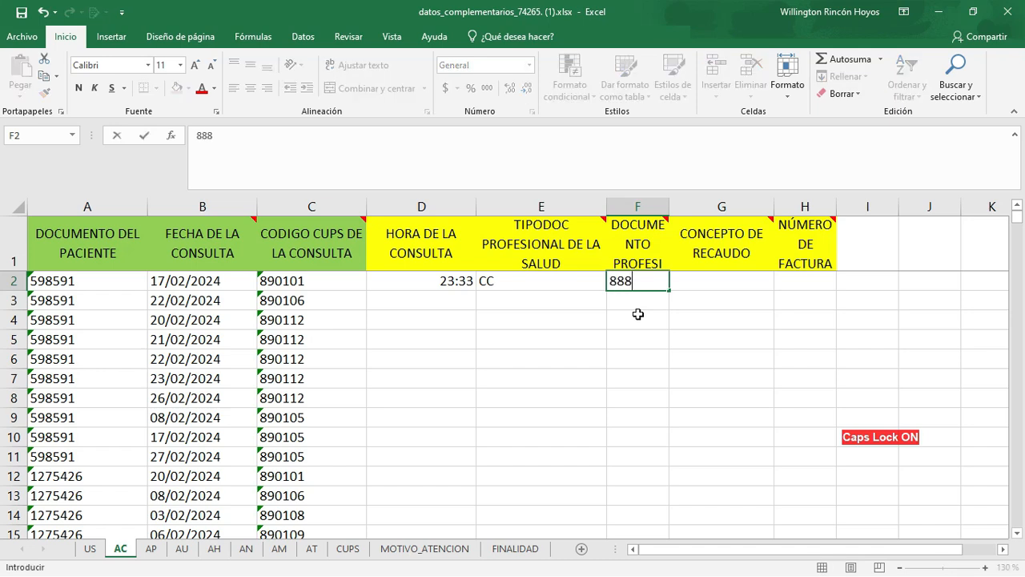
pyautogui.write('777666')
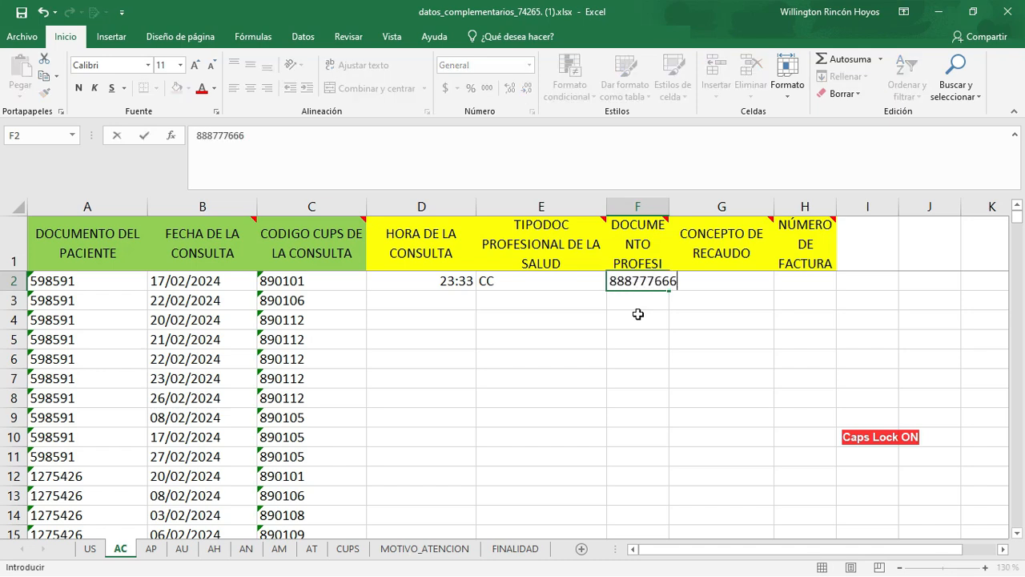
pyautogui.press('Return')
pyautogui.press('Up')
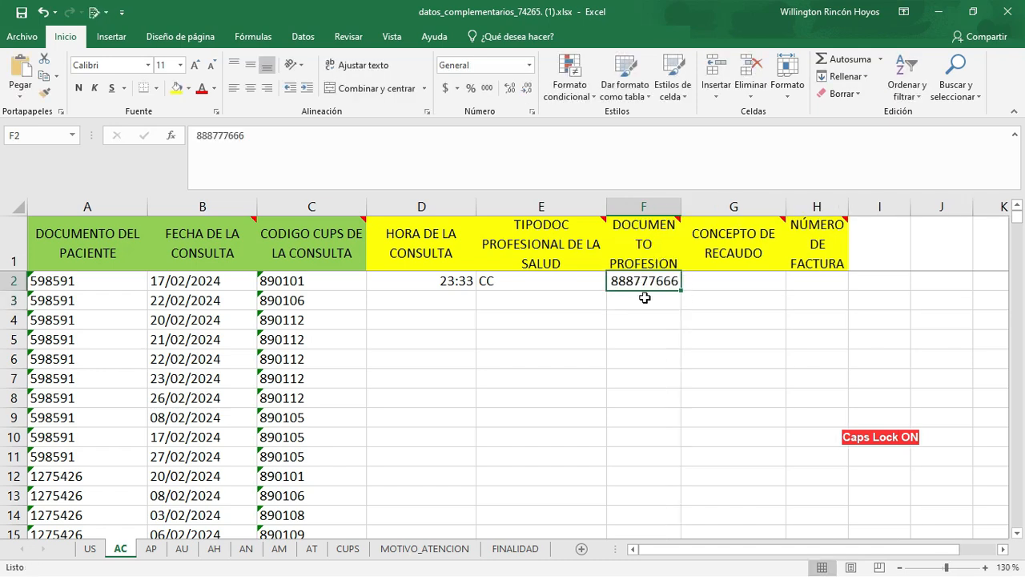
pyautogui.doubleClick(682, 206)
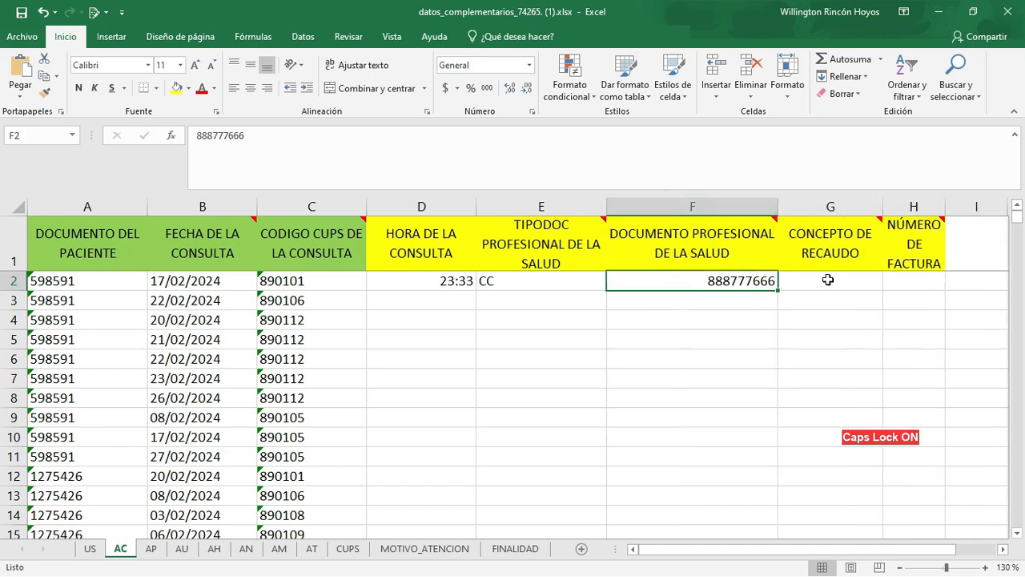
# Set CONCEPTO DE RECAUDO to 05 in row 2 of the AC sheet, and move on to its NÚMERO DE FACTURA cell
pyautogui.click(828, 280)
pyautogui.write('05')
pyautogui.press('Return')
pyautogui.press('Up')
pyautogui.press('Right')
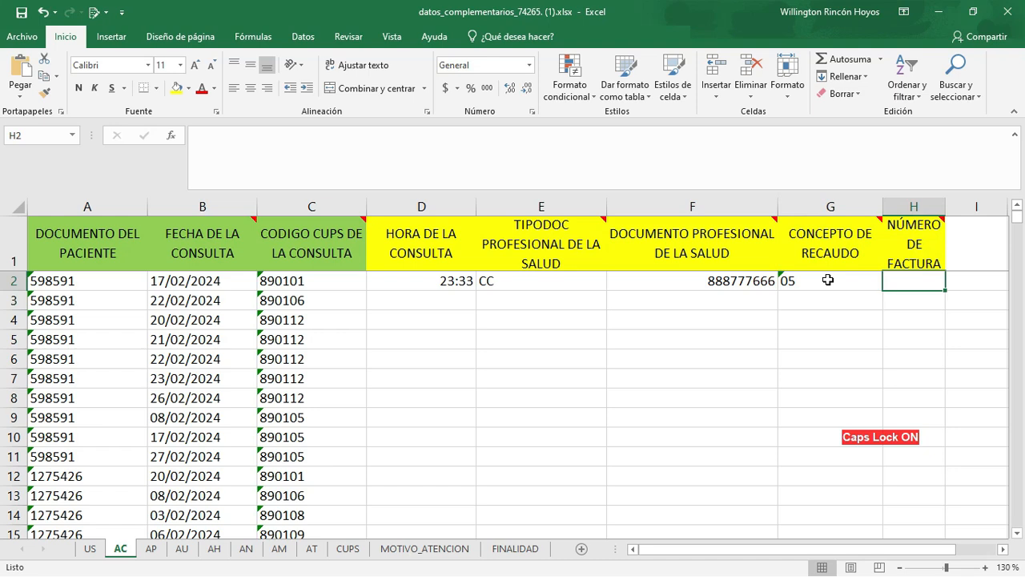
# Review the AC sheet's filled first record and its pending rows, and compare it with the completed row of the US sheet
pyautogui.press('Left')
pyautogui.press('Left')
pyautogui.press('Left')
pyautogui.press('Left')
pyautogui.press('Left')
pyautogui.press('Left')
pyautogui.press('Left')
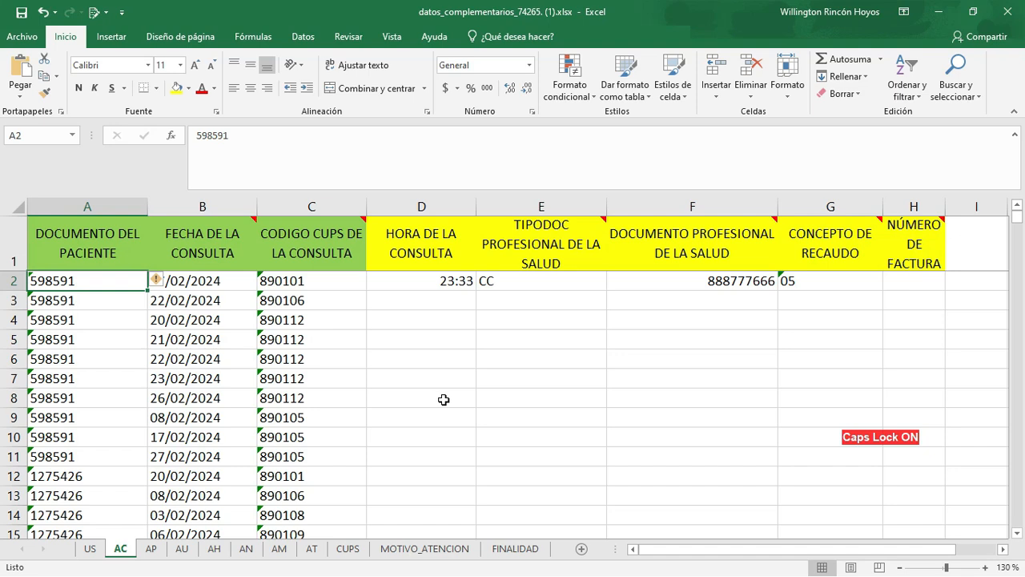
pyautogui.press('alt')
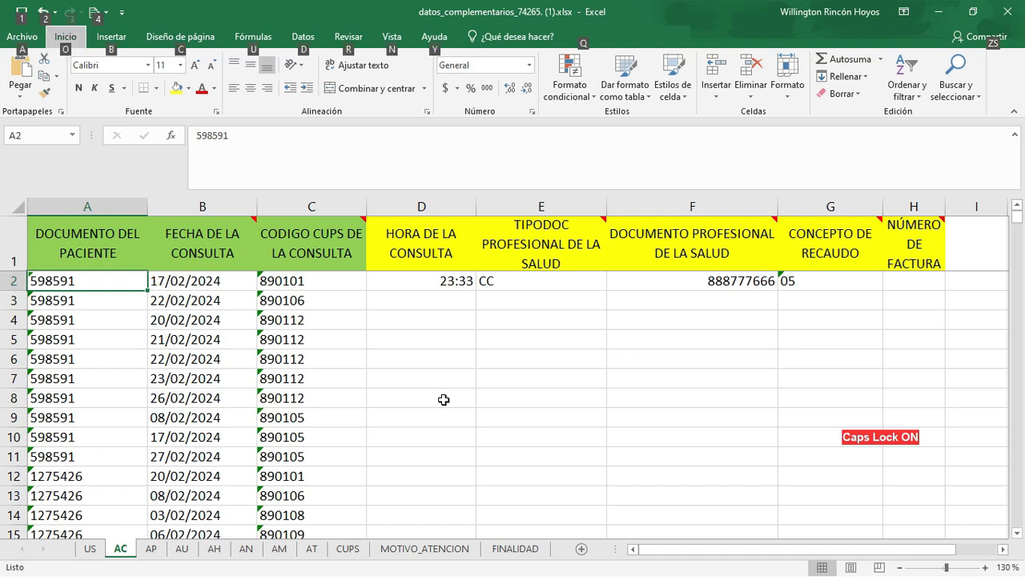
pyautogui.click(316, 318)
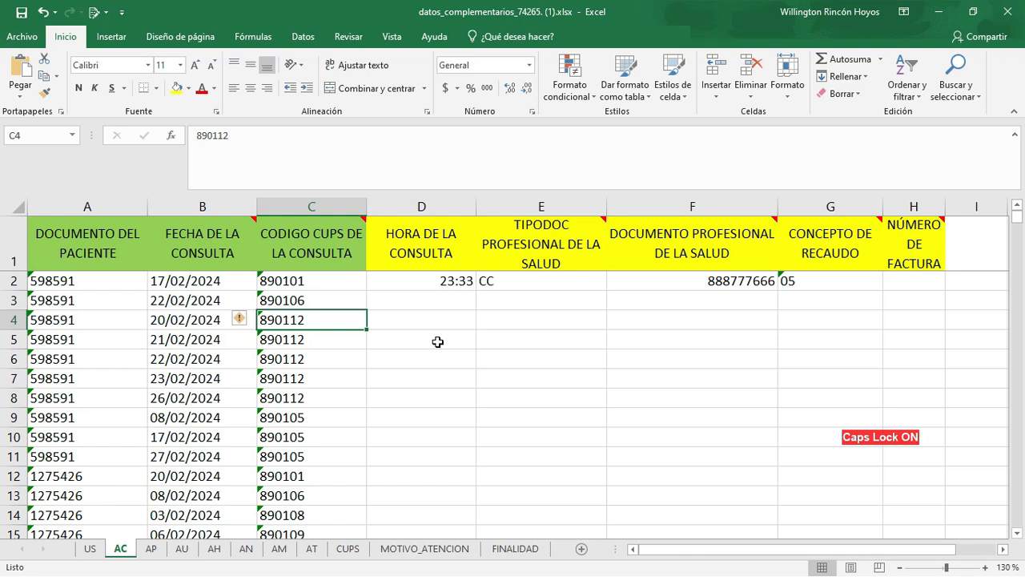
pyautogui.click(414, 373)
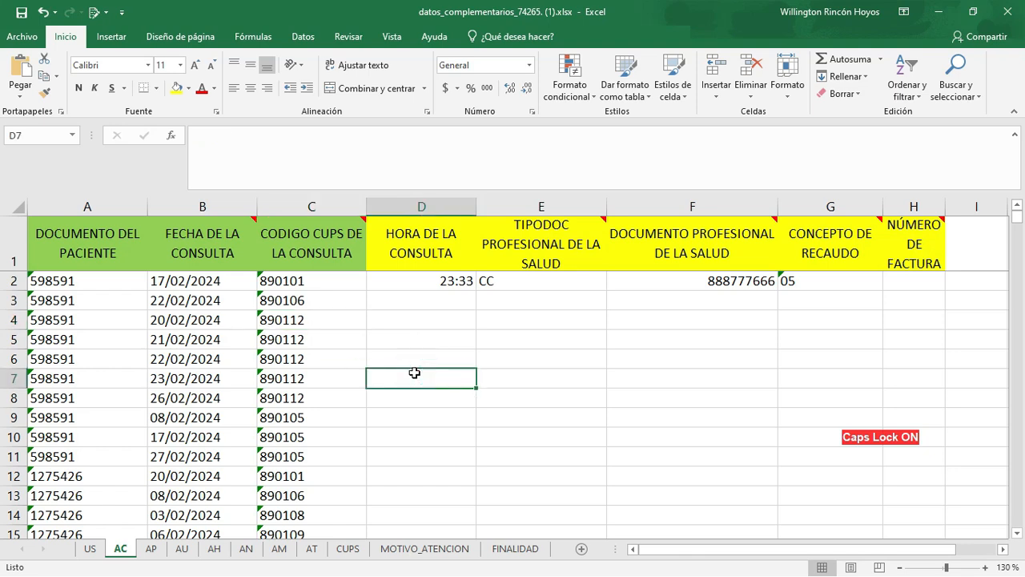
pyautogui.click(407, 302)
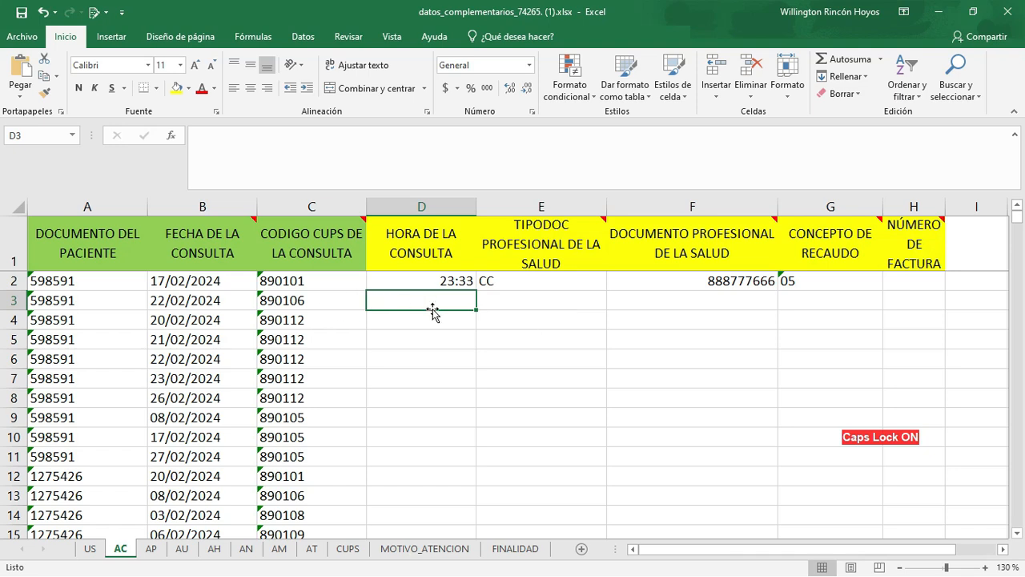
pyautogui.click(470, 358)
pyautogui.click(56, 282)
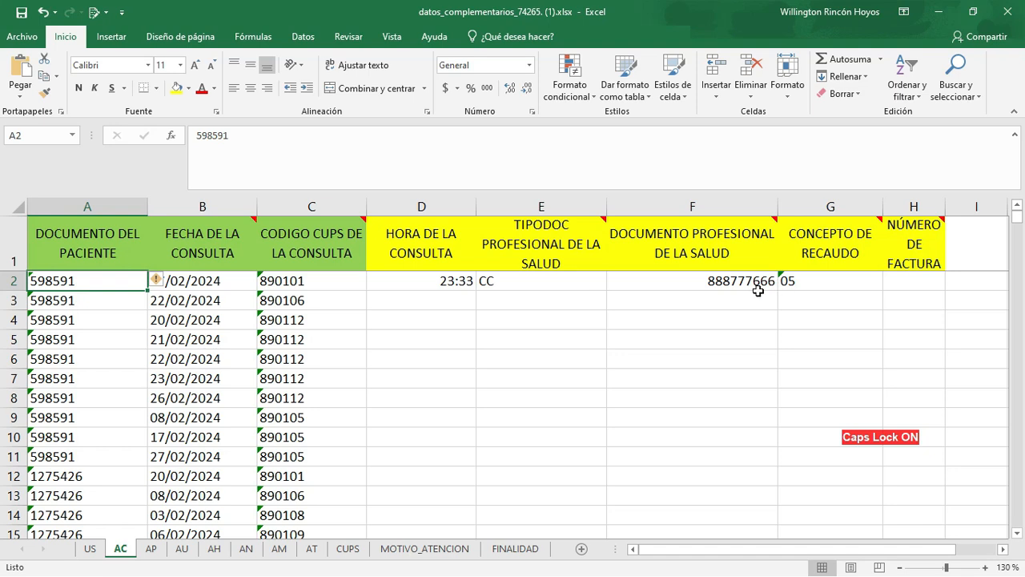
pyautogui.click(91, 549)
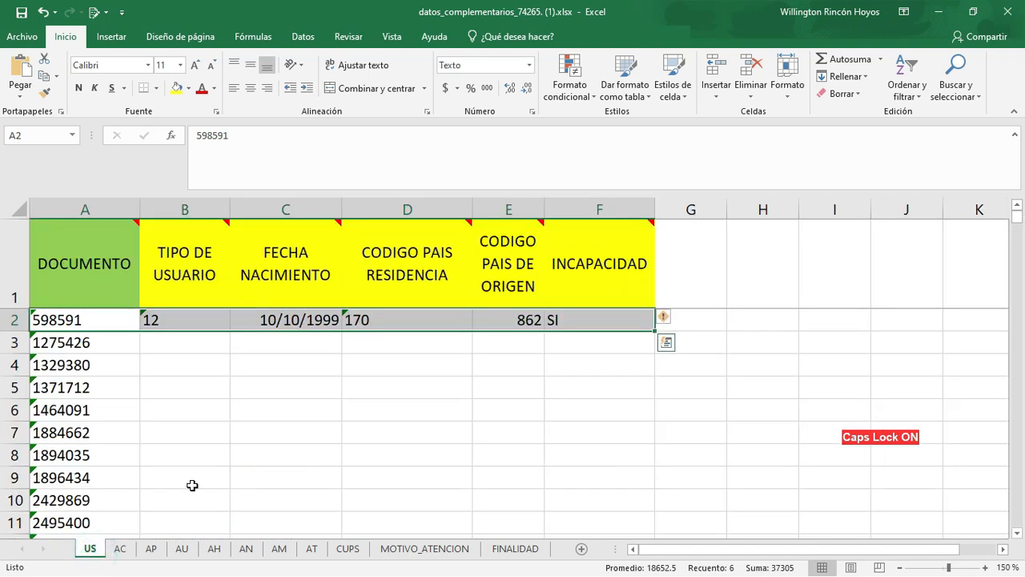
pyautogui.click(120, 549)
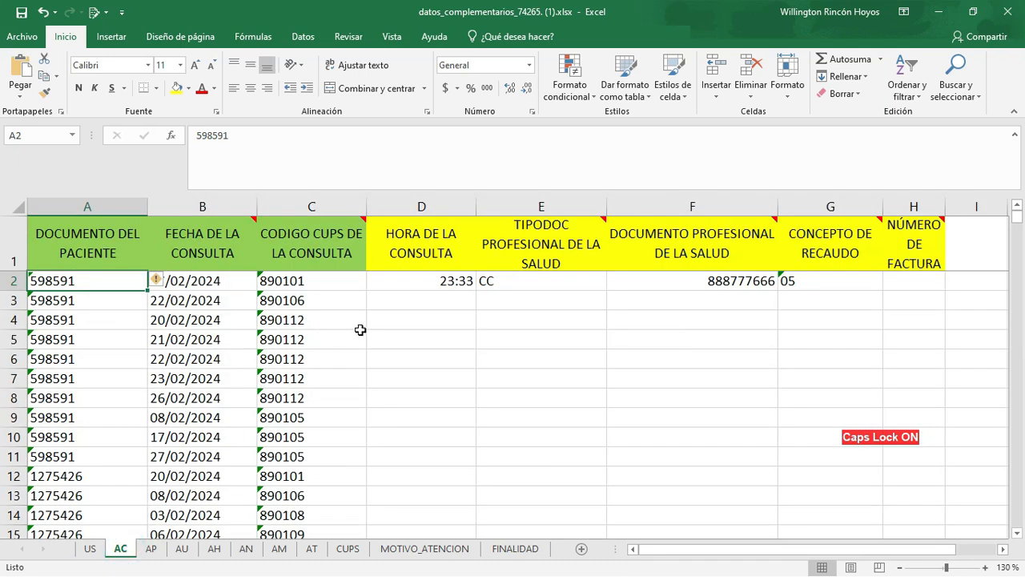
# Save the completed workbook, switch to MiRips and upload datos_complementarios_74265. (1).xlsx from the Descargas folder
pyautogui.hotkey('ctrl', 's')
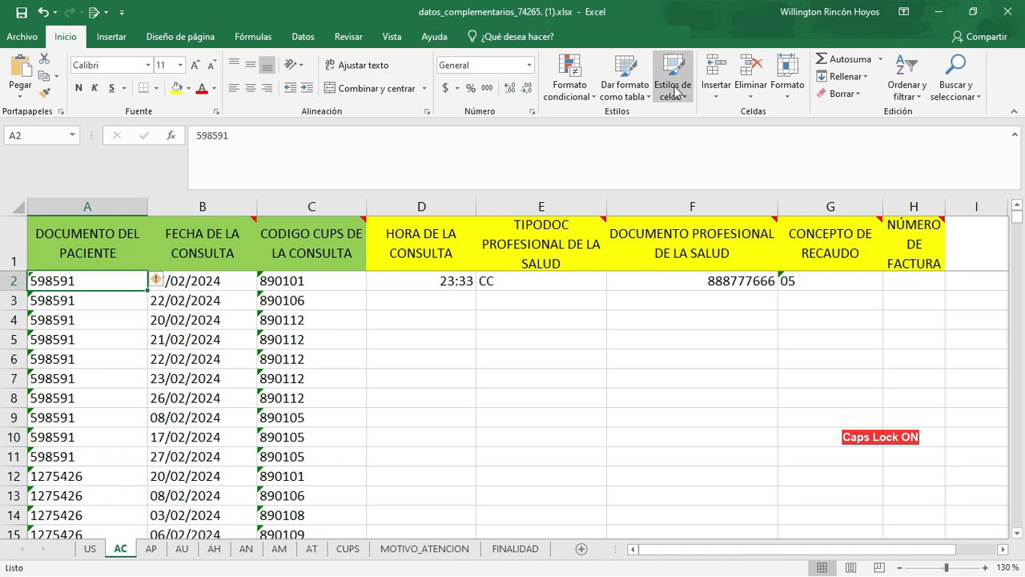
pyautogui.hotkey('alt', 'Tab')
pyautogui.hotkey('alt', 'Tab')
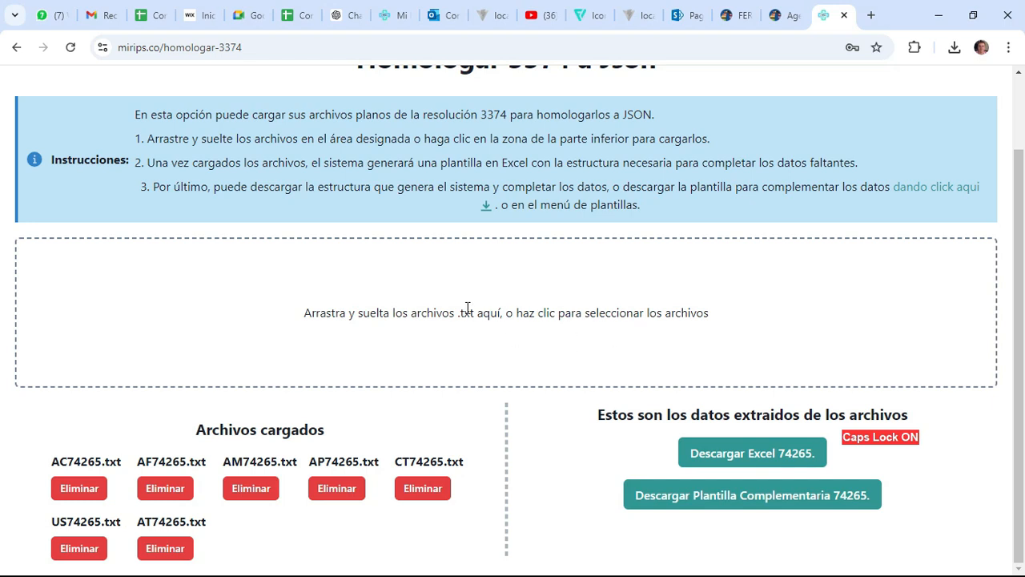
pyautogui.click(498, 284)
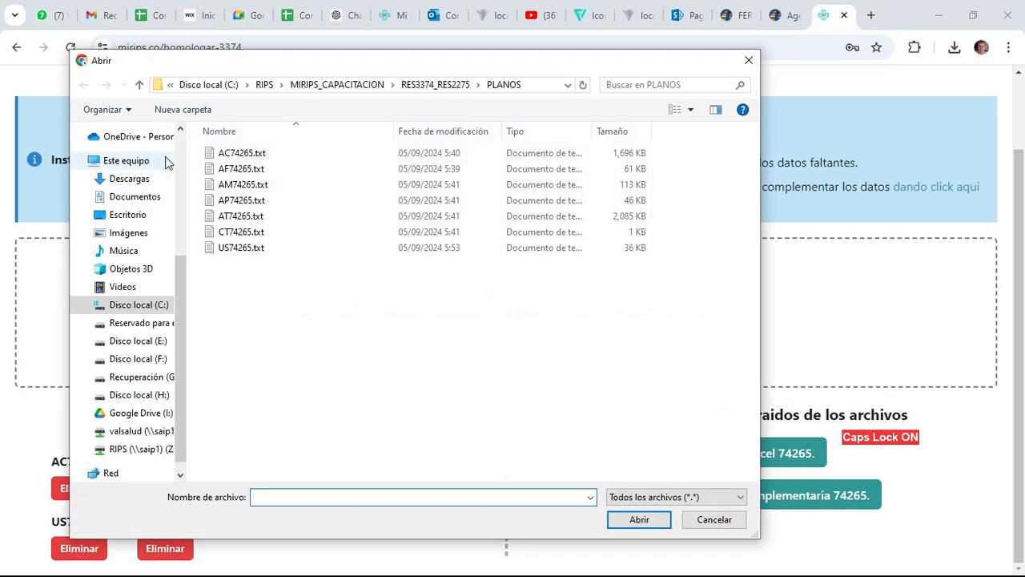
pyautogui.click(132, 179)
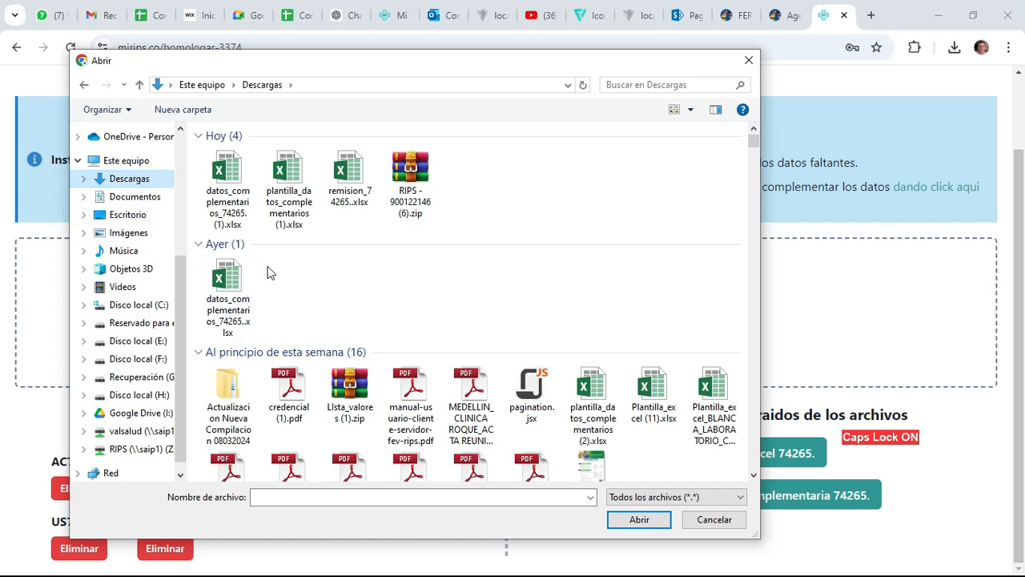
pyautogui.click(225, 189)
pyautogui.click(627, 522)
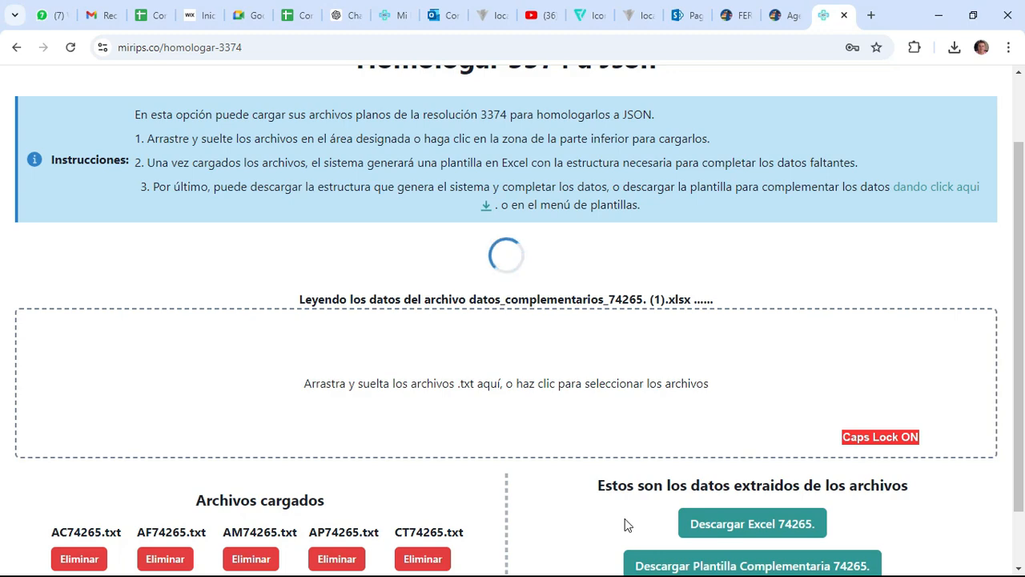
# Review the template-crossing stage on the presentation slide about the second method, and return to MiRips
pyautogui.hotkey('alt', 'Tab')
pyautogui.hotkey('alt', 'Tab')
pyautogui.hotkey('alt', 'Tab')
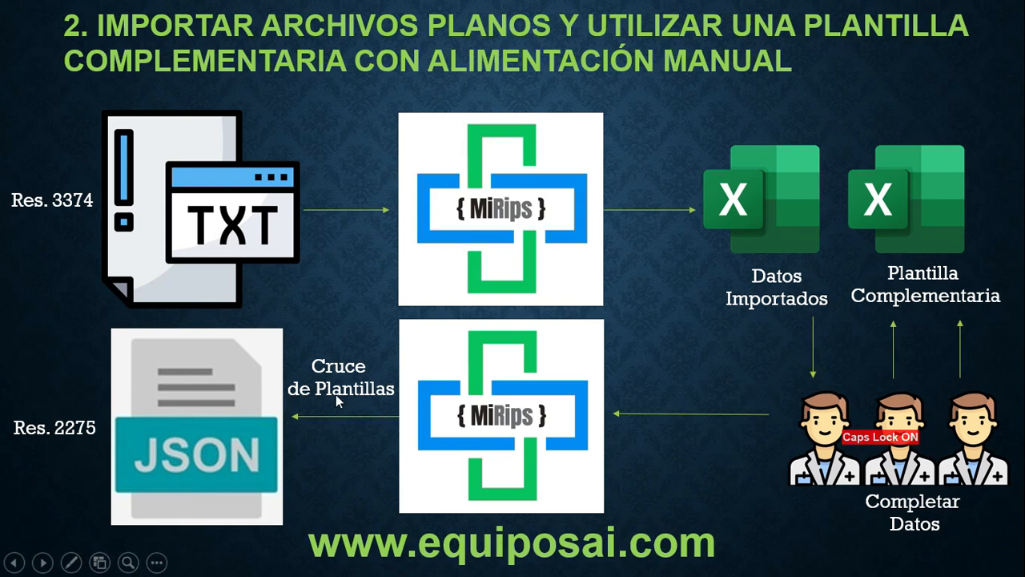
pyautogui.hotkey('alt', 'Tab')
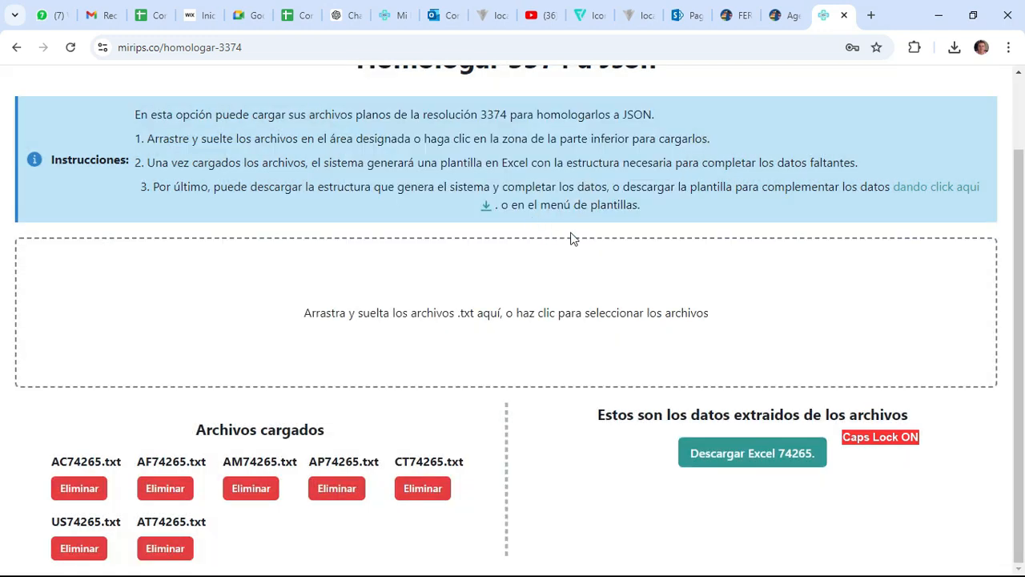
# Download the extracted-data Excel for 74265 and open remision_74265. (1).xlsx with editing enabled
pyautogui.click(750, 464)
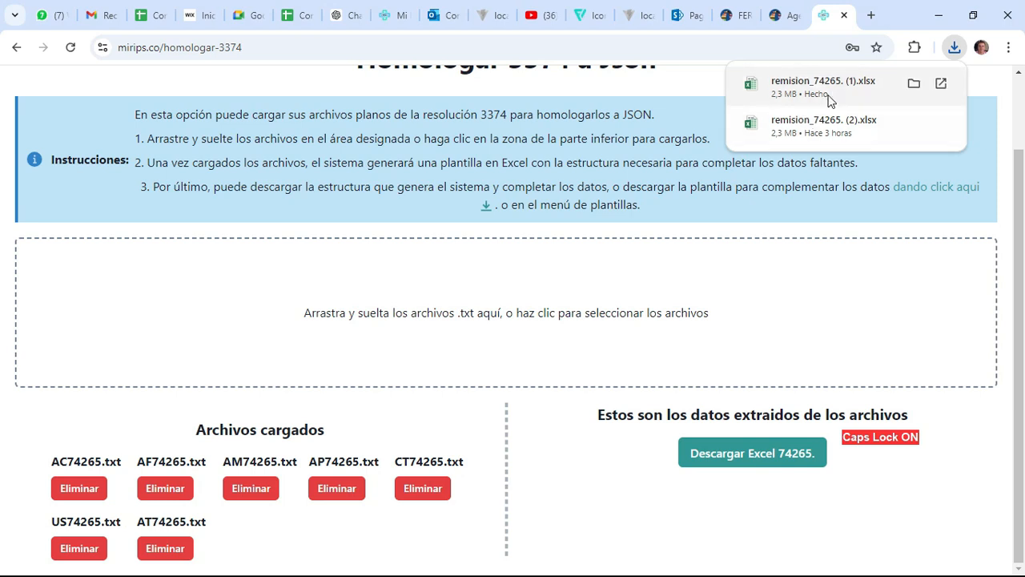
pyautogui.click(830, 93)
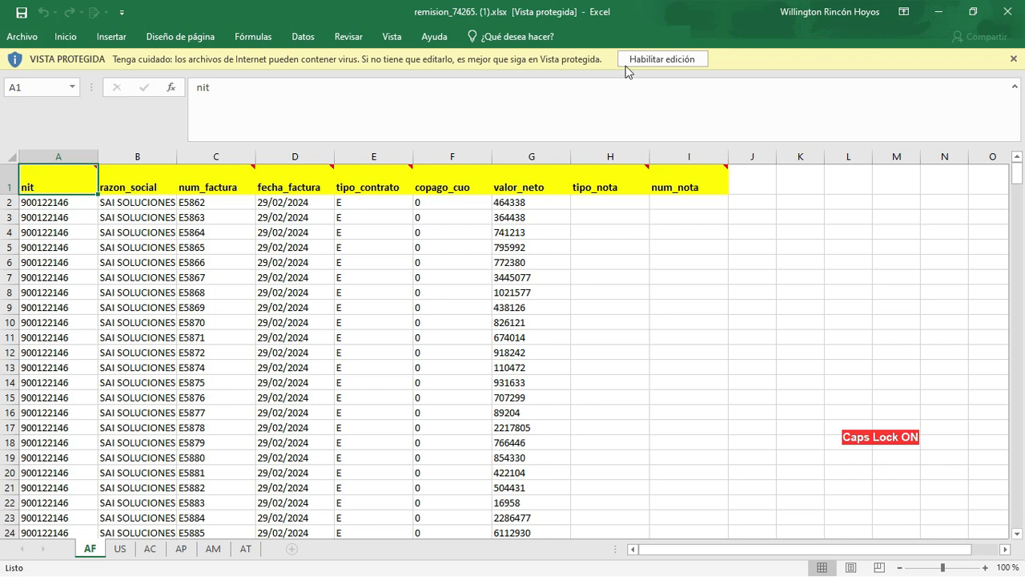
pyautogui.click(662, 60)
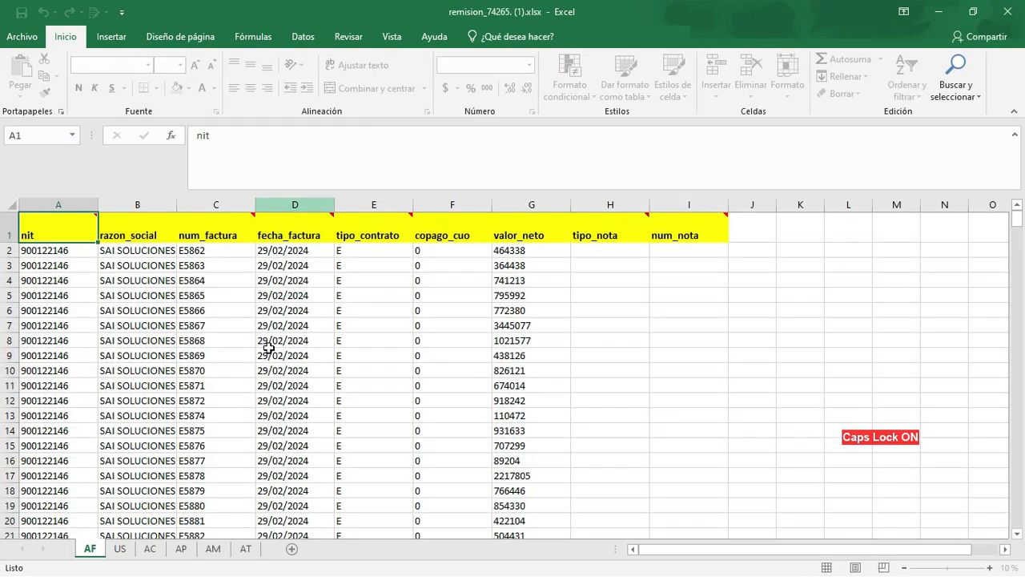
# Review the first record on the US sheet of the merged workbook: tipo_usuario, fecnac, incapacidad and cod_pais_ori
pyautogui.click(120, 549)
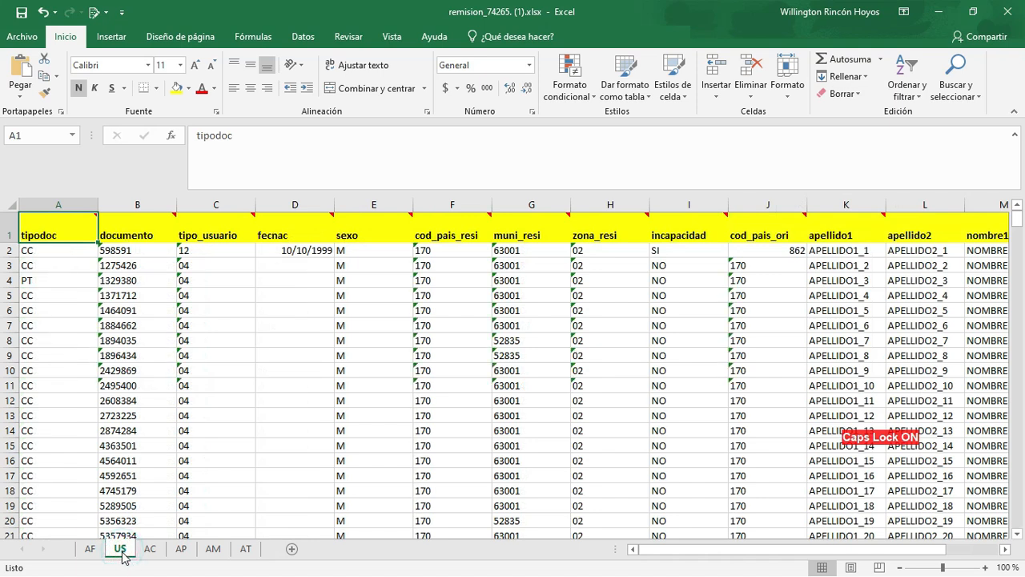
pyautogui.click(262, 249)
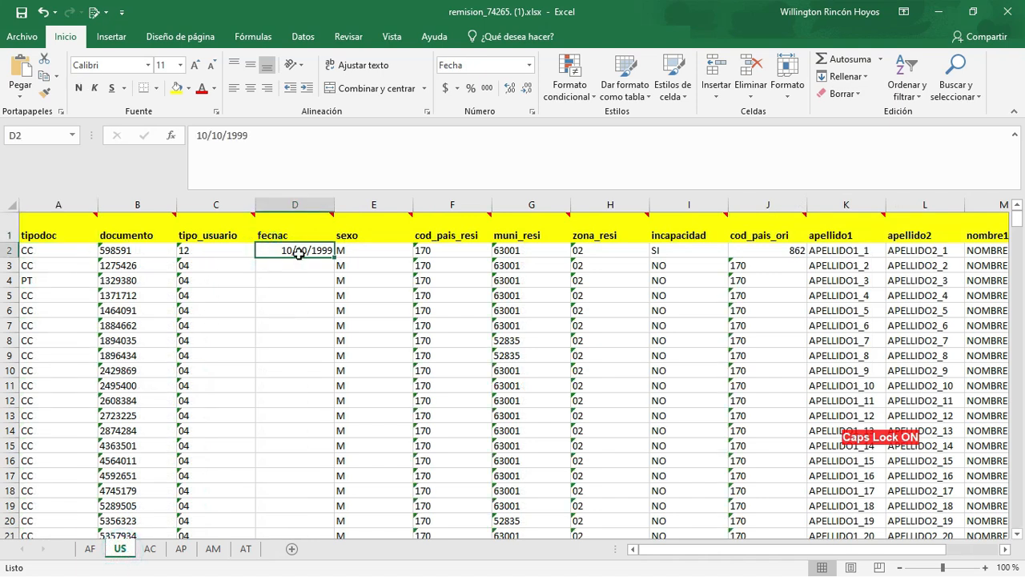
pyautogui.click(192, 253)
pyautogui.click(295, 251)
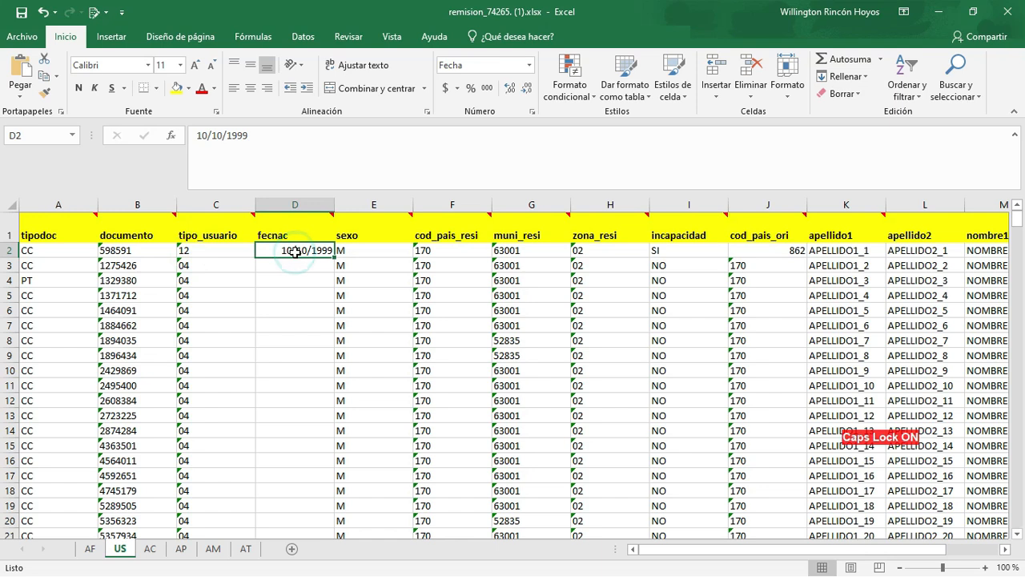
pyautogui.click(676, 253)
pyautogui.click(772, 251)
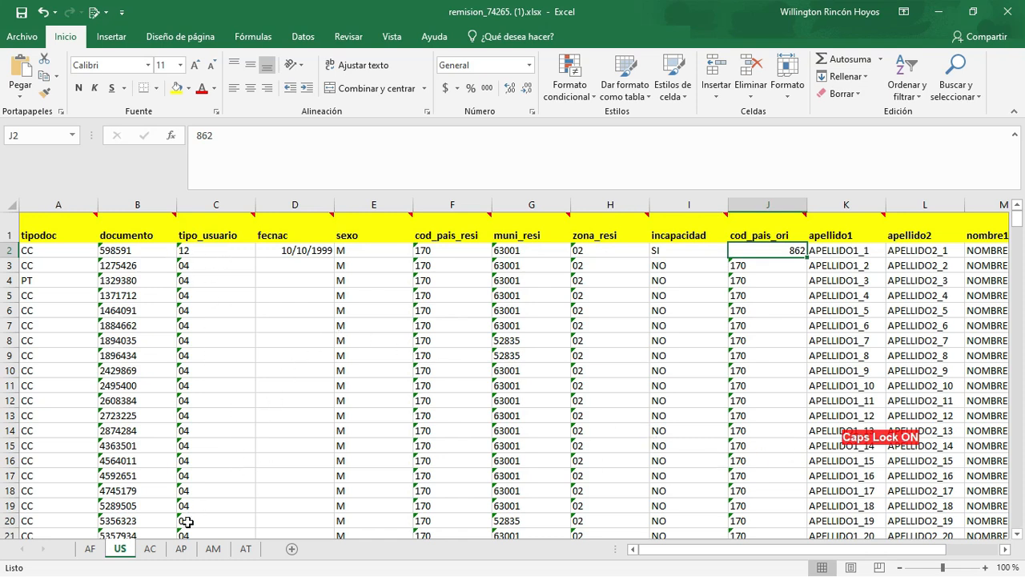
pyautogui.click(150, 550)
# Switch to the presentation and view the slide on the third method, which fills the complementary template through database queries
pyautogui.hotkey('alt', 'Tab')
pyautogui.hotkey('alt', 'Tab')
pyautogui.hotkey('alt', 'Tab')
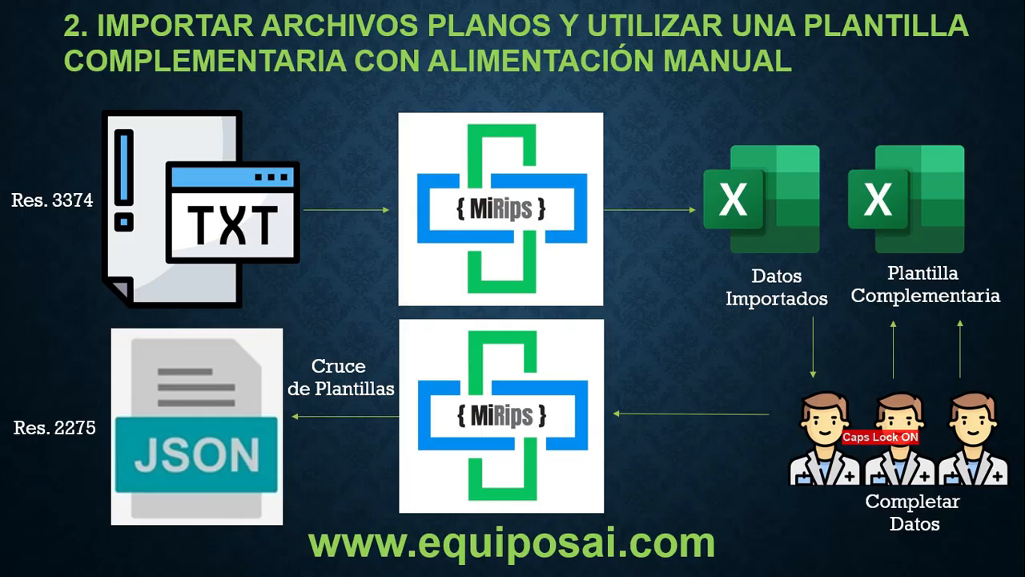
pyautogui.press('Right')
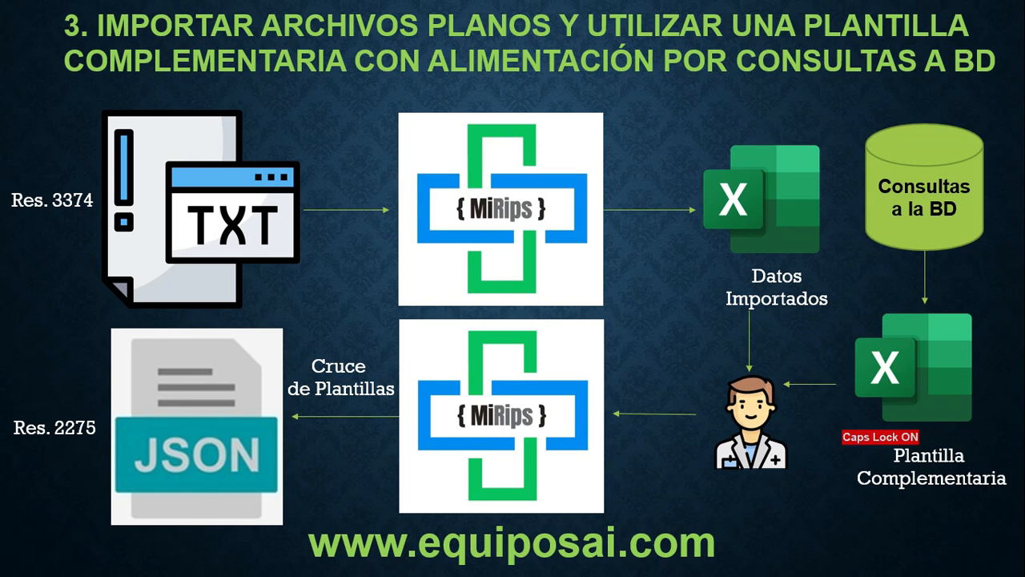
pyautogui.hotkey('alt', 'Tab')
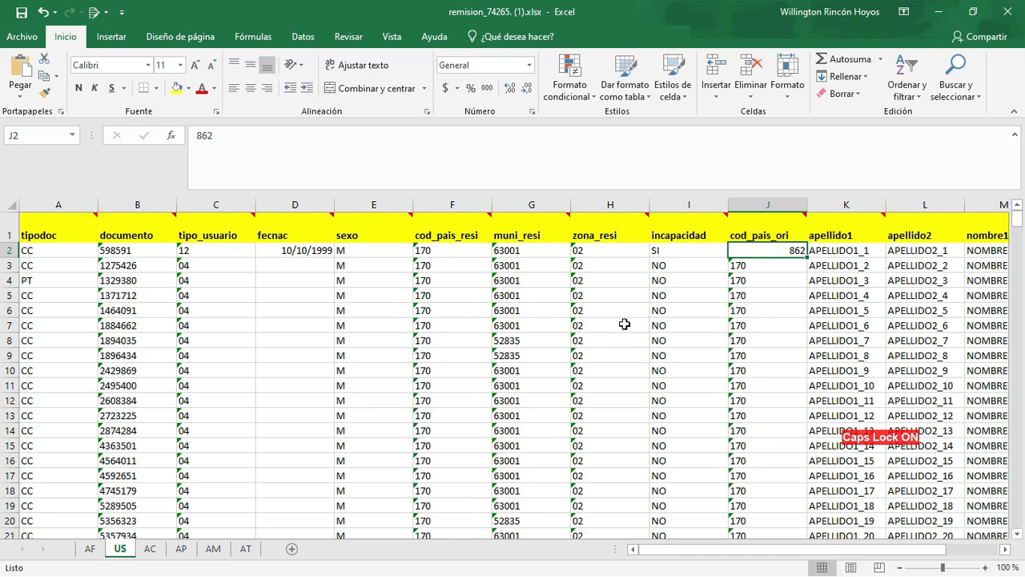
# Return to MiRips, go back to its home page and reopen the Homologar 3374 a JSON page under Rips JSON
pyautogui.hotkey('alt', 'Tab')
pyautogui.hotkey('alt', 'Tab')
pyautogui.hotkey('alt', 'Tab')
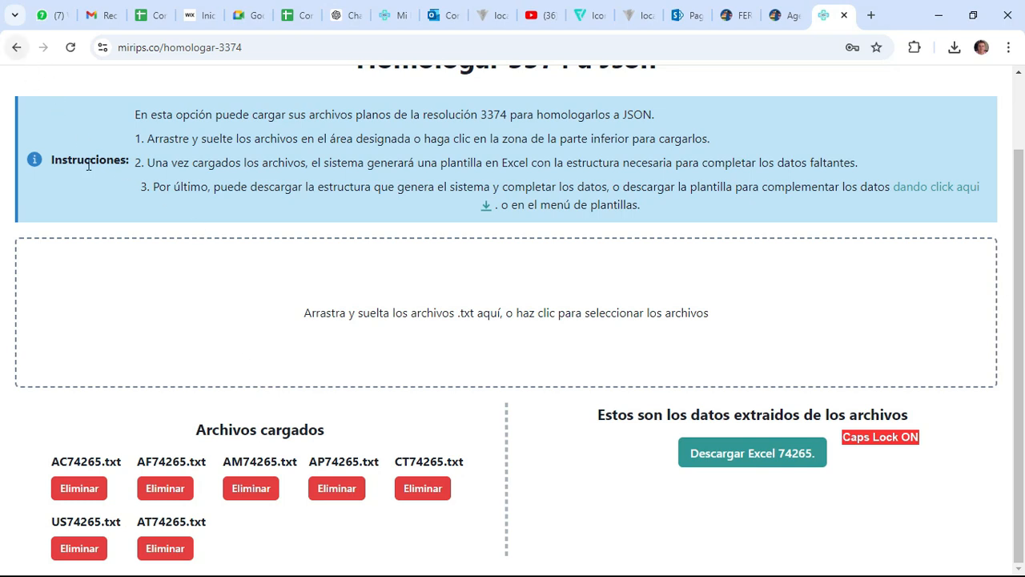
pyautogui.scroll(2, 89, 164)
pyautogui.click(28, 91)
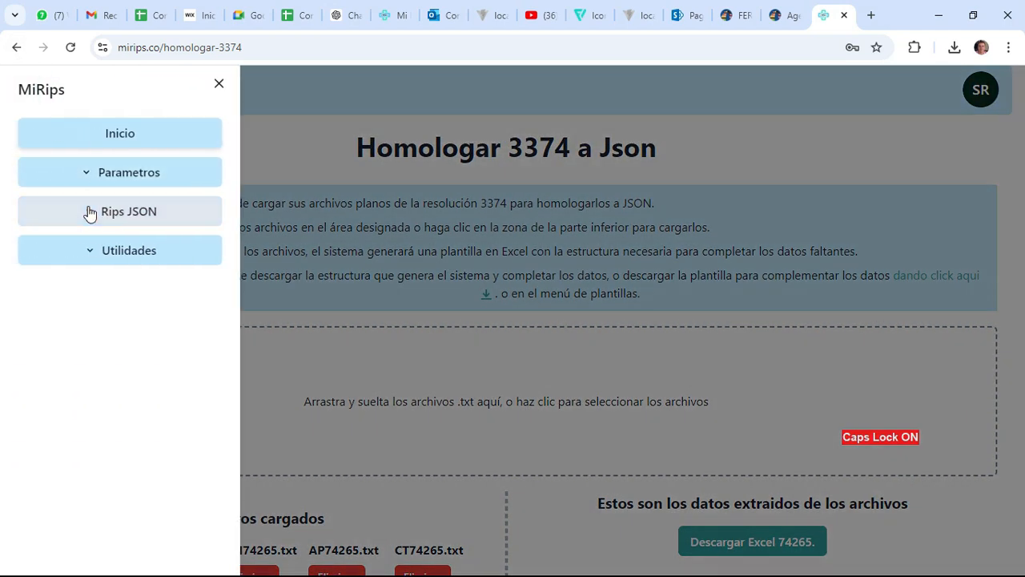
pyautogui.click(126, 143)
pyautogui.click(33, 93)
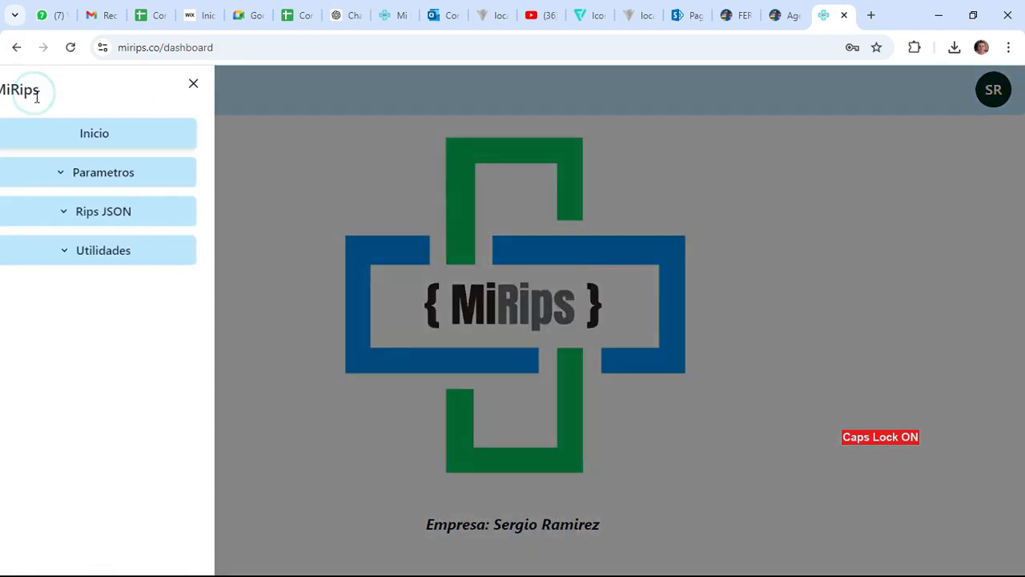
pyautogui.click(80, 213)
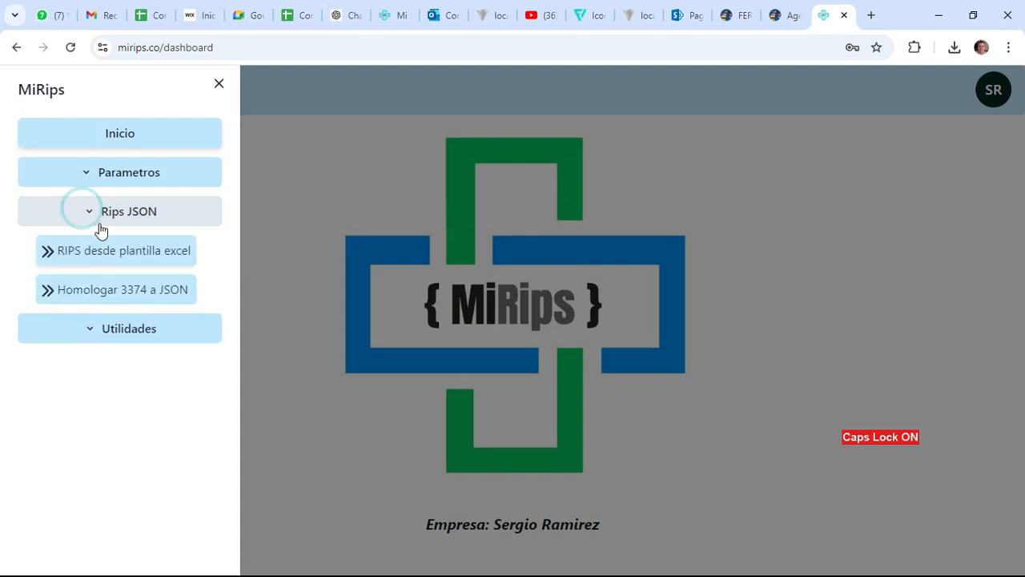
pyautogui.click(104, 293)
# Upload the seven flat files from the PLANOS folder: AC, AF, AM, AP, AT, CT and US 74265.txt
pyautogui.click(509, 392)
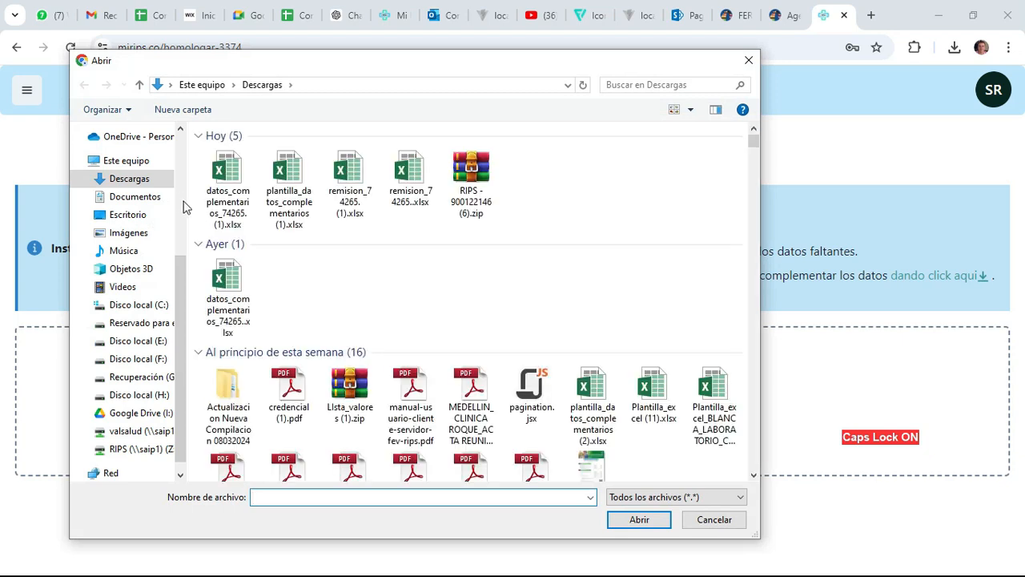
pyautogui.click(177, 160)
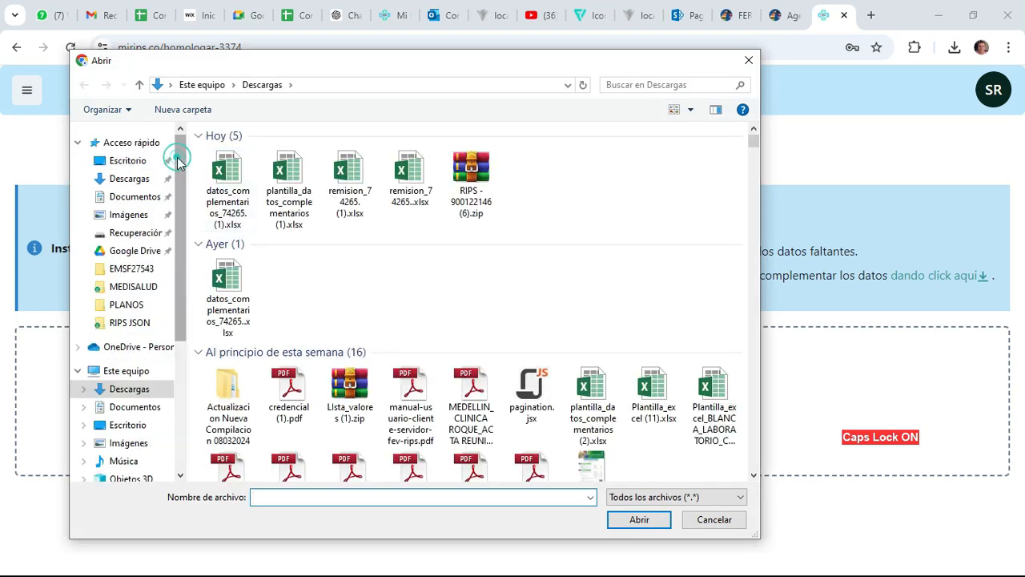
pyautogui.click(100, 304)
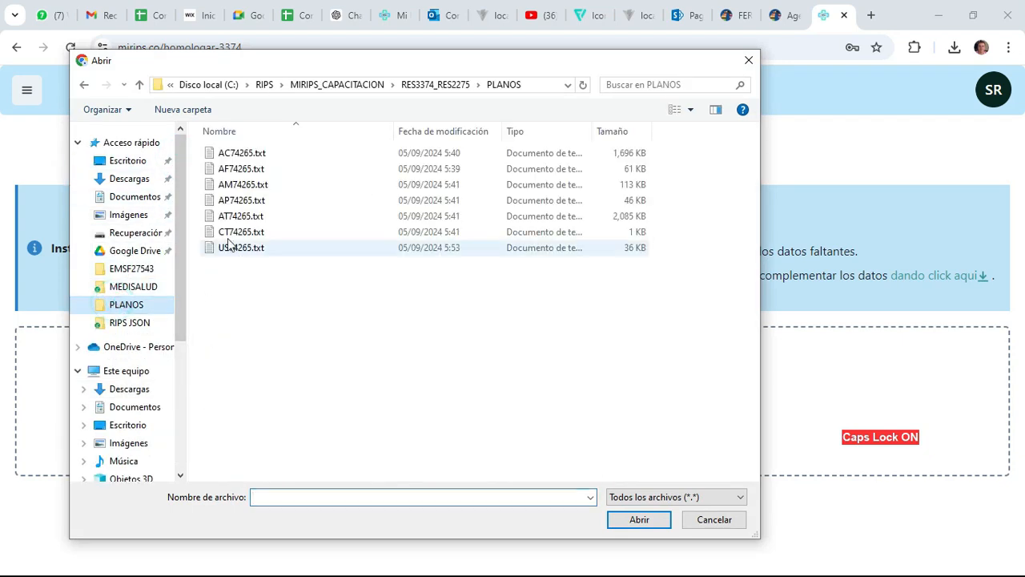
pyautogui.click(238, 156)
pyautogui.hotkey('shift', 'Down')
pyautogui.hotkey('shift', 'Down')
pyautogui.hotkey('shift', 'Down')
pyautogui.hotkey('shift', 'Down')
pyautogui.hotkey('shift', 'Down')
pyautogui.hotkey('shift', 'Down')
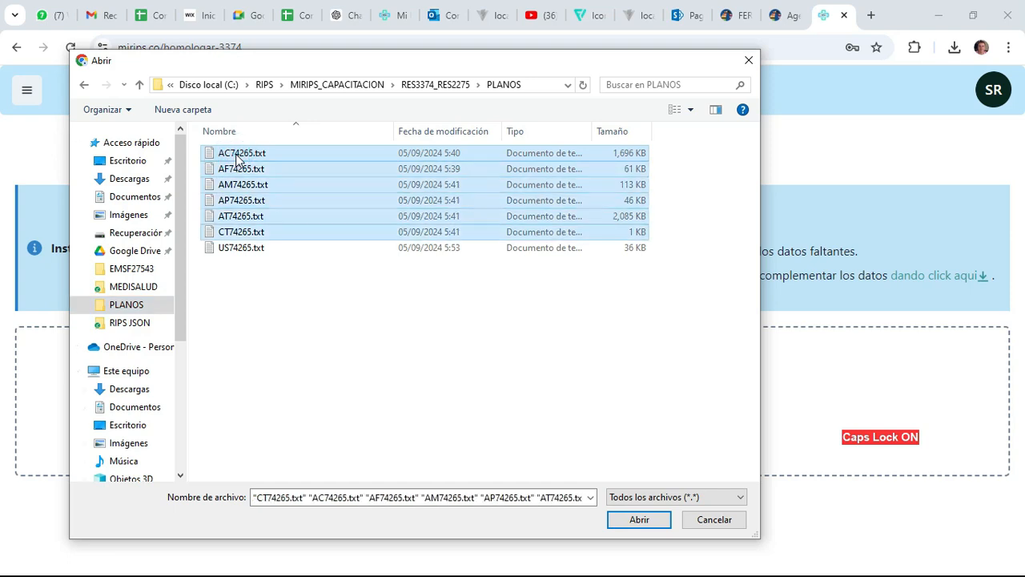
pyautogui.click(623, 520)
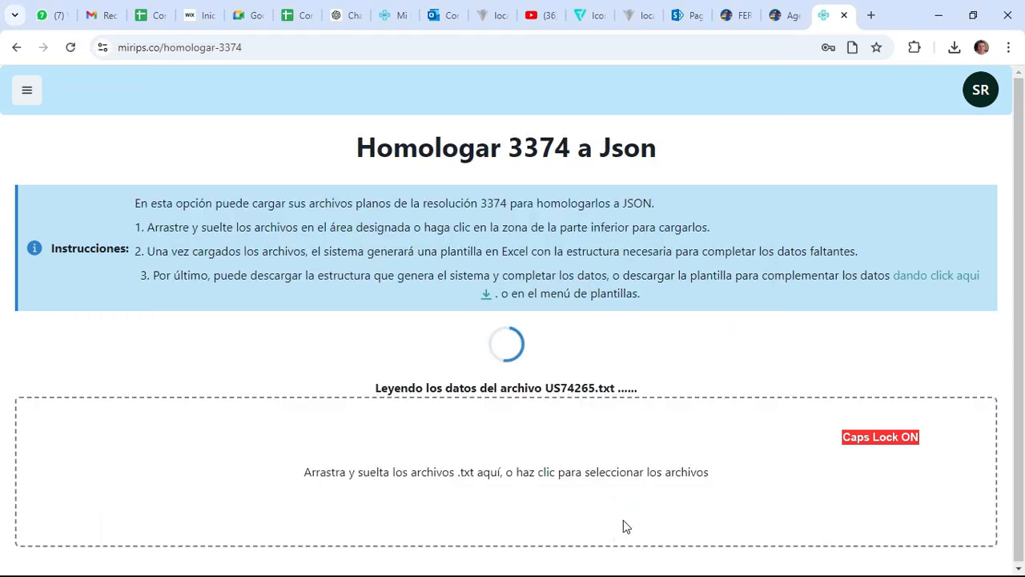
pyautogui.click(516, 251)
# Download the blank complementary data template linked in the instructions and open plantilla_datos_complementarios (3).xlsx with editing enabled
pyautogui.scroll(-2, 819, 359)
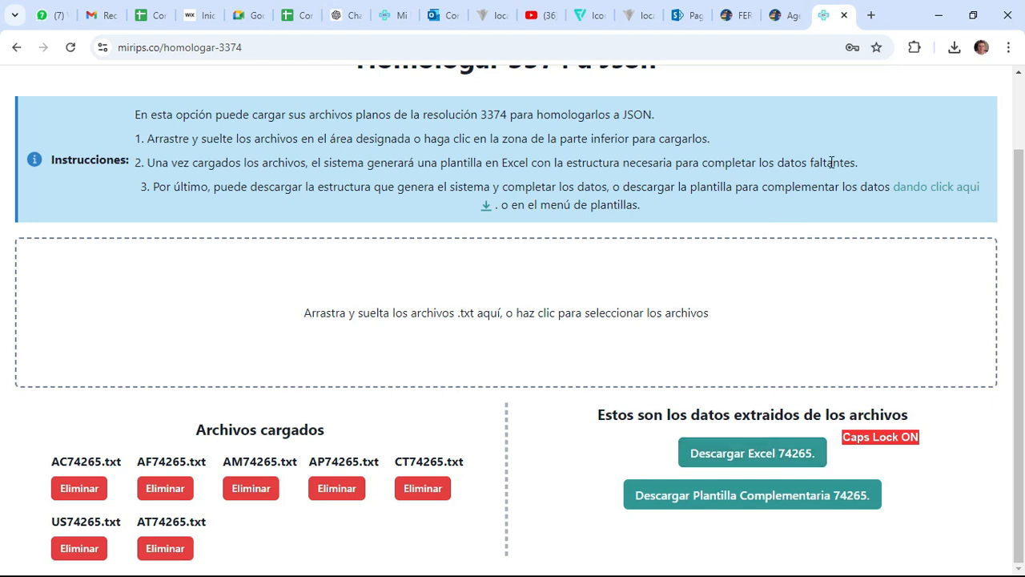
pyautogui.click(943, 193)
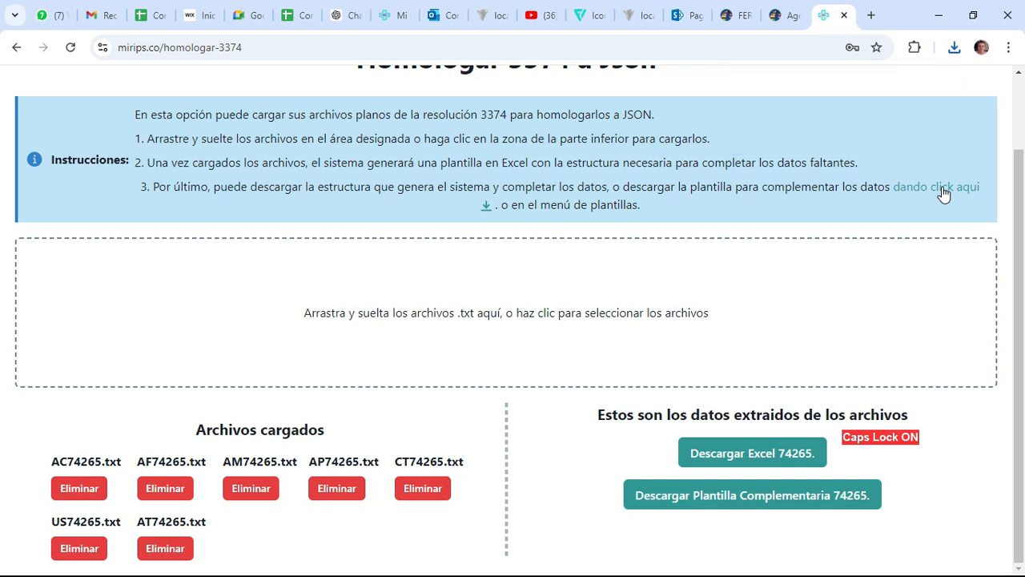
pyautogui.click(955, 51)
pyautogui.click(809, 121)
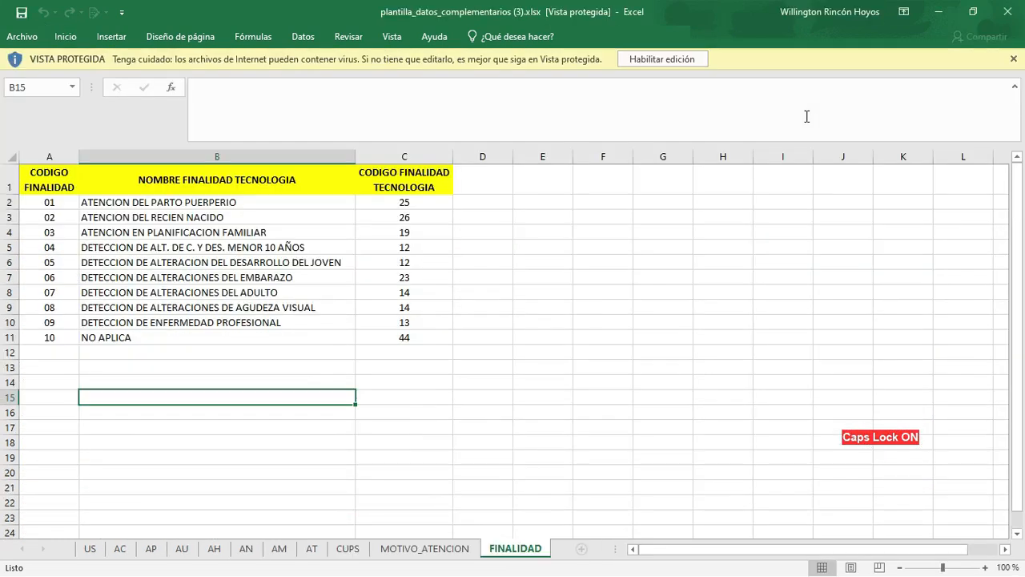
pyautogui.click(677, 58)
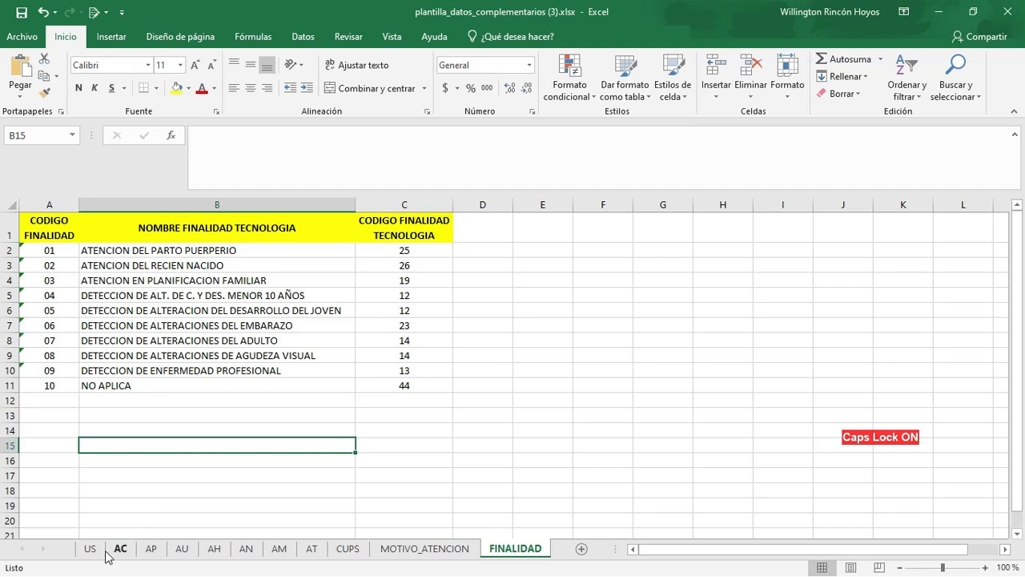
# Select cell A2 on the template's AC sheet, then switch to SQL Server Management Studio, execute the AC query and copy all its results
pyautogui.click(91, 551)
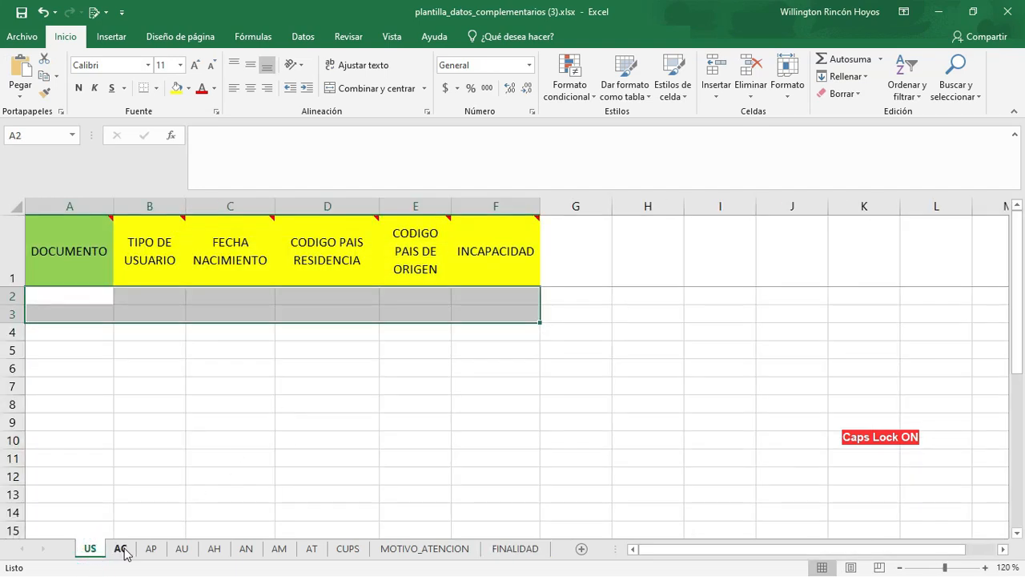
pyautogui.click(120, 549)
pyautogui.click(105, 284)
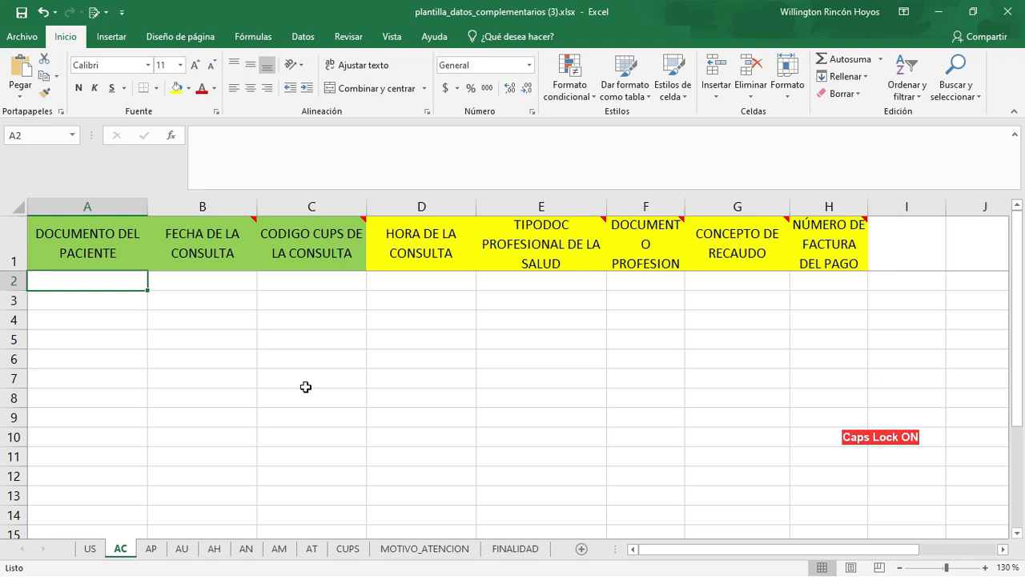
pyautogui.hotkey('alt', 'Tab')
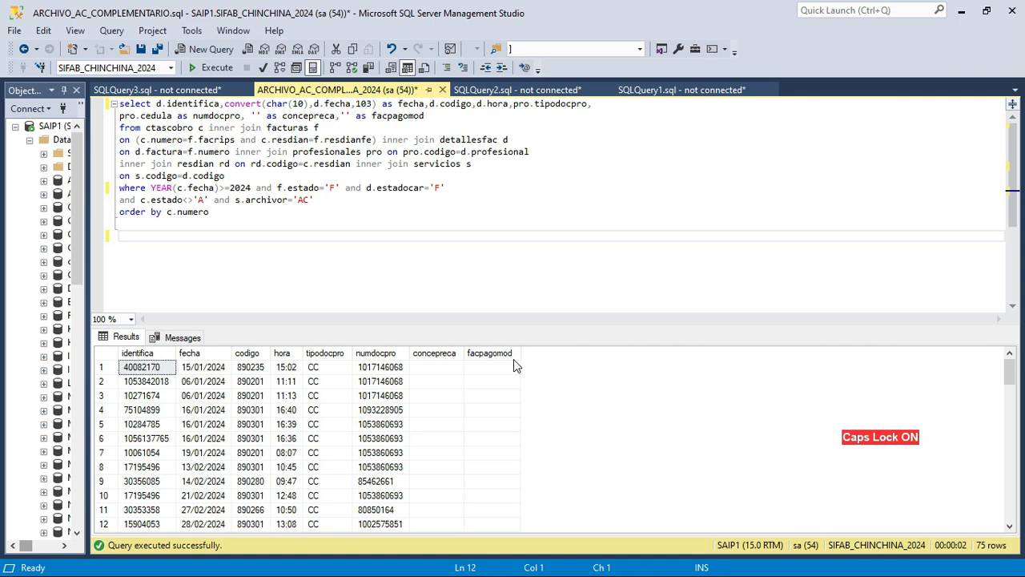
pyautogui.click(212, 68)
pyautogui.click(113, 356)
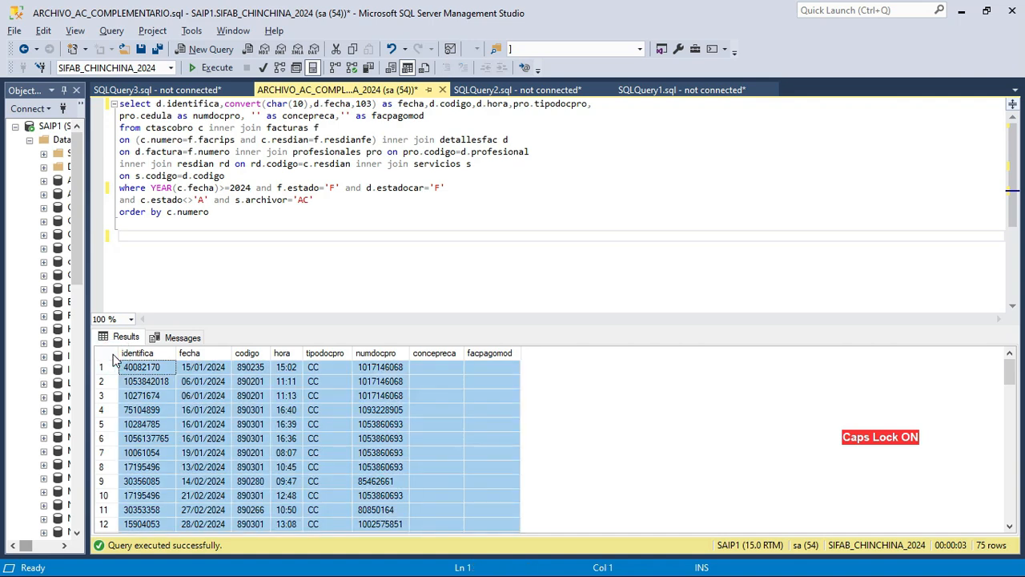
# Paste the query results into the AC sheet from cell A2, autofit column F and save the workbook
pyautogui.hotkey('alt', 'Tab')
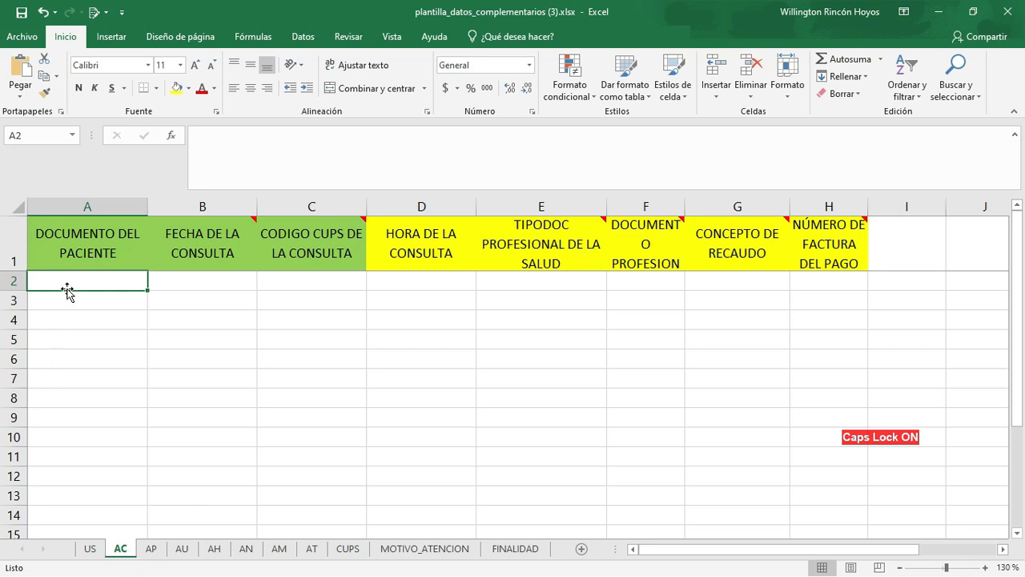
pyautogui.hotkey('ctrl', 'v')
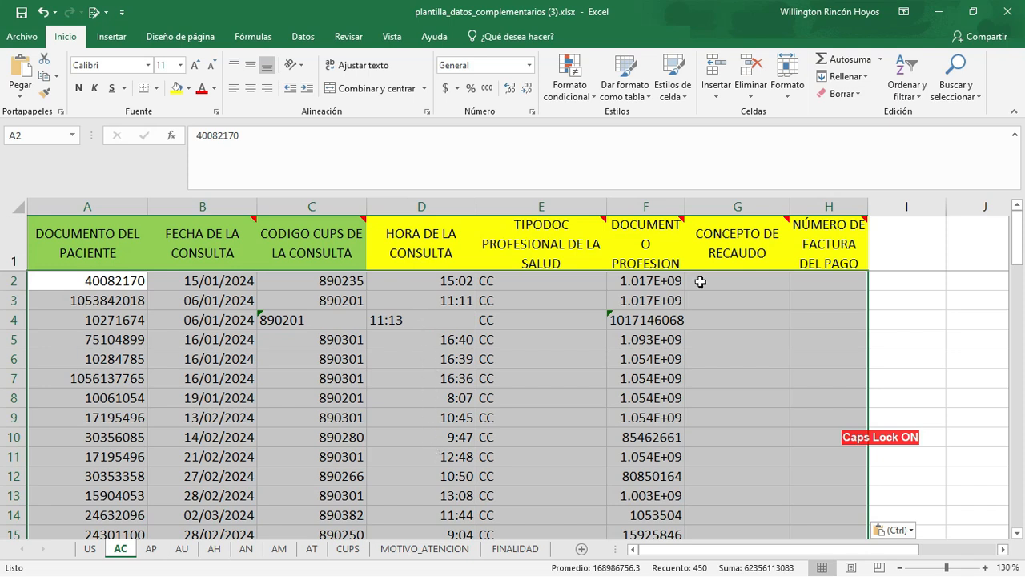
pyautogui.doubleClick(686, 205)
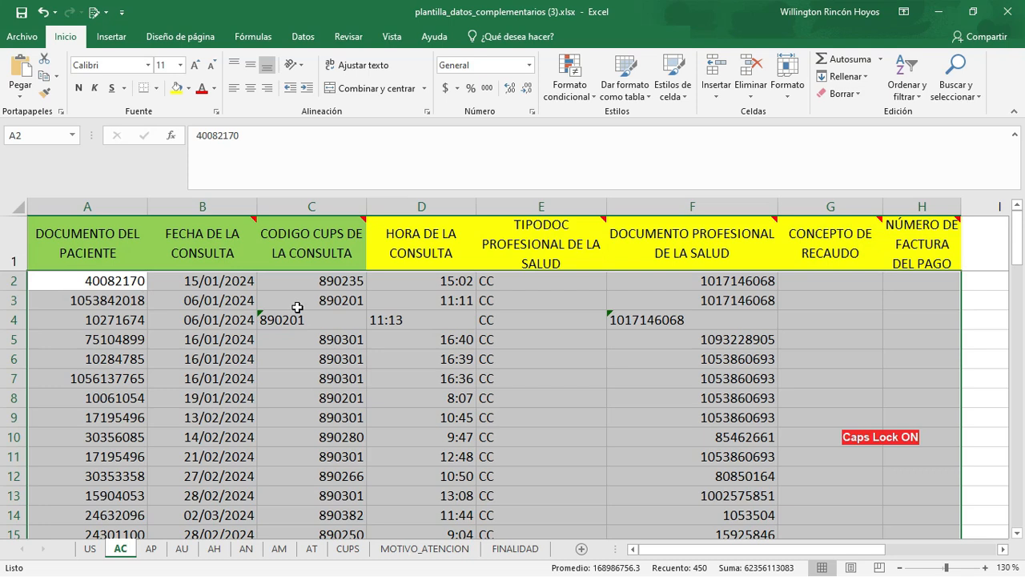
pyautogui.click(22, 12)
# Select A2 on the US sheet, then in SQL Server Management Studio run SELECT numero,tipousu,convert(varchar,fecnac,103),codigopais,codpaisori,incapacida from pacientes
pyautogui.click(88, 549)
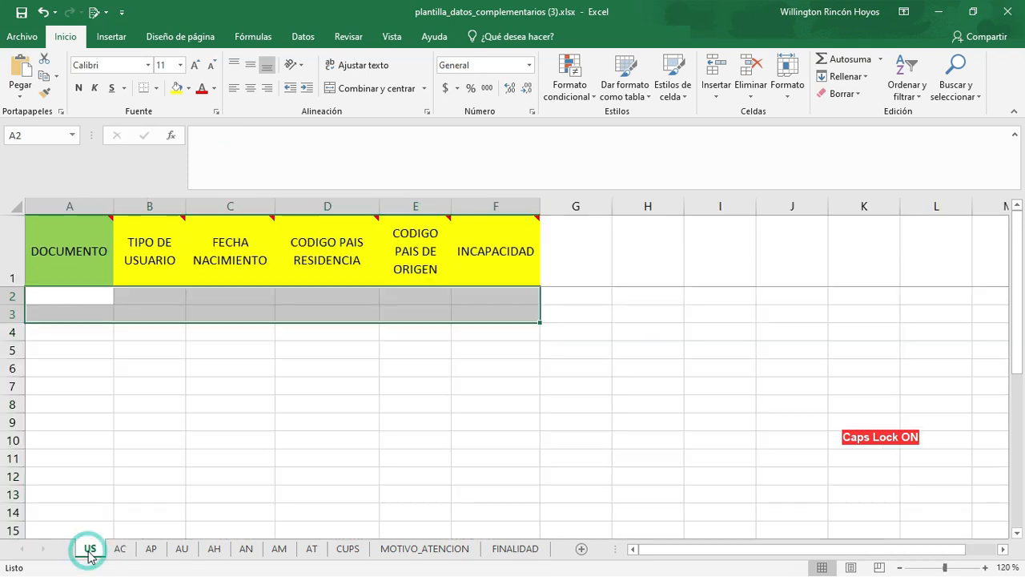
pyautogui.click(64, 298)
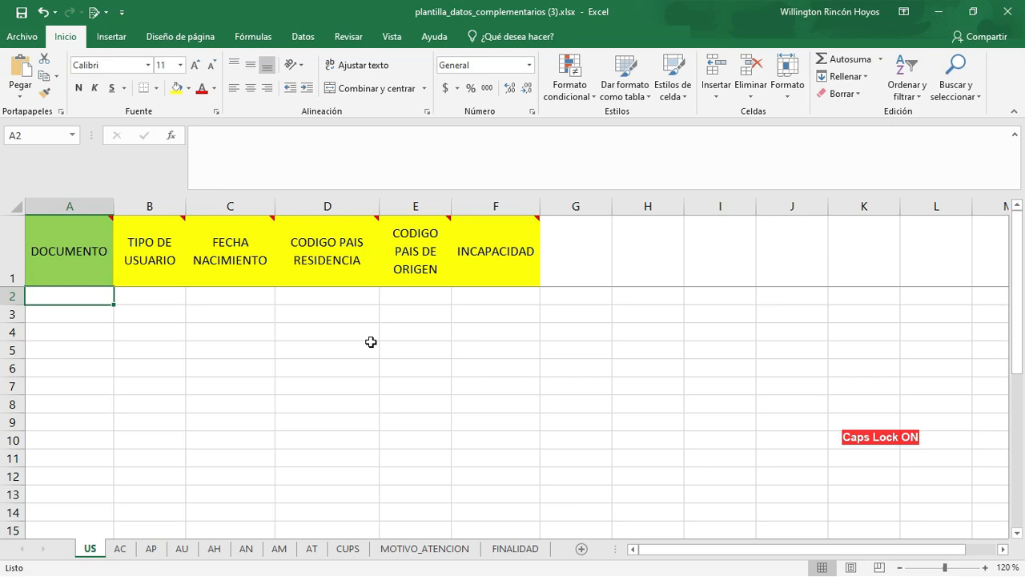
pyautogui.hotkey('alt', 'Tab')
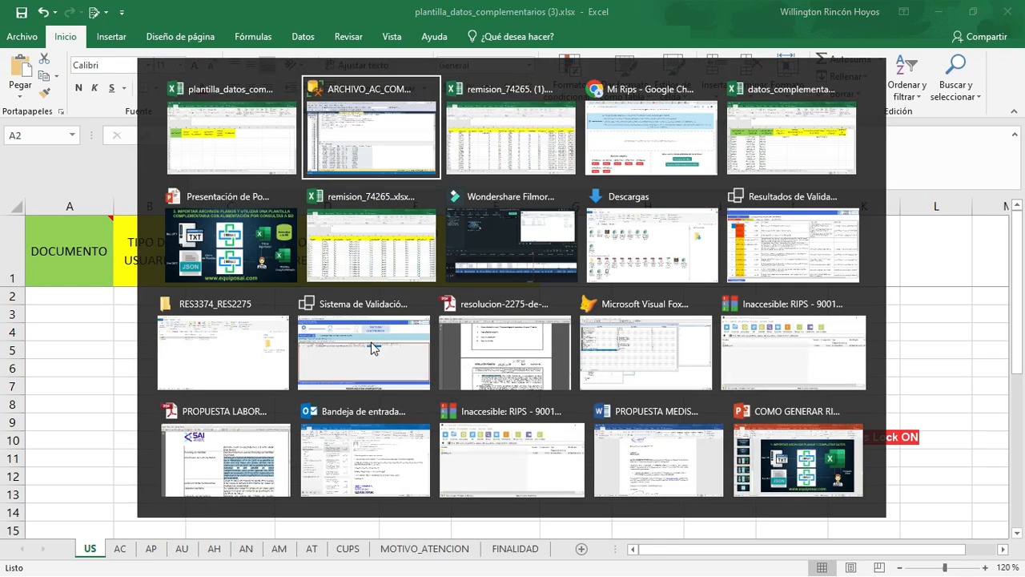
pyautogui.click(342, 257)
pyautogui.press('Return')
pyautogui.press('Return')
pyautogui.write('SELECT numer')
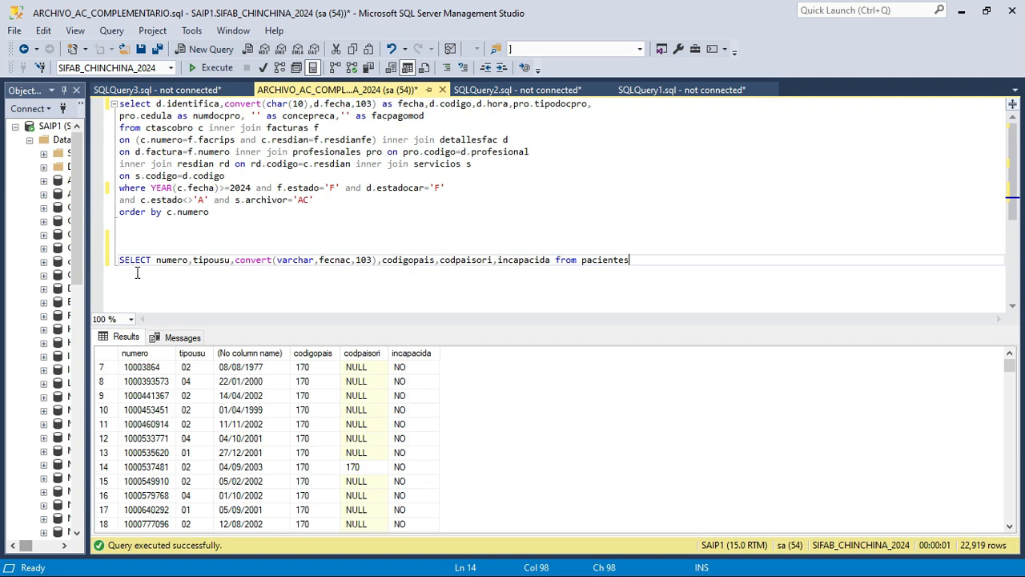
# Copy all results of the pacientes query and paste them into the template's US sheet from cell A2
pyautogui.click(113, 356)
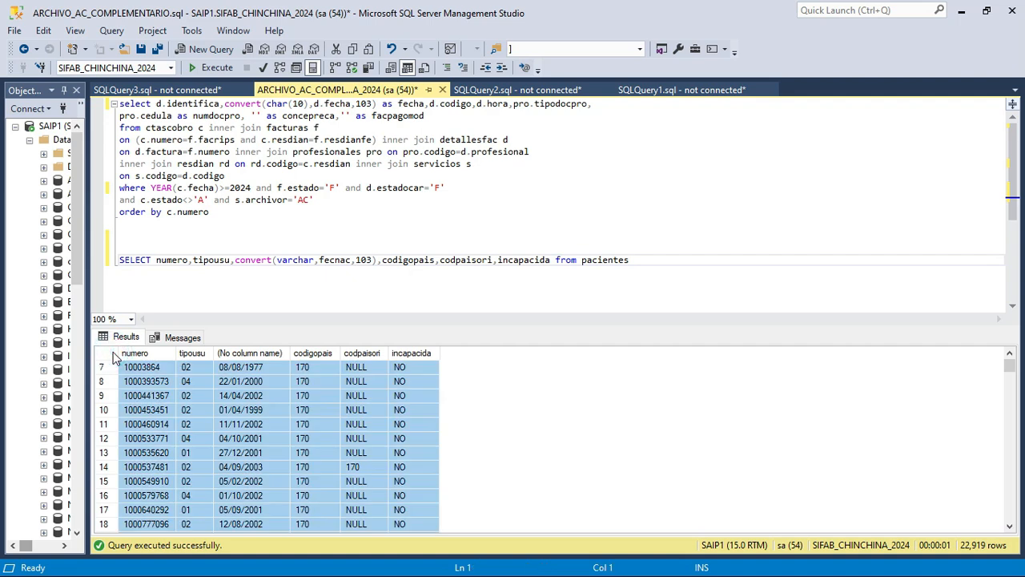
pyautogui.hotkey('alt', 'Tab')
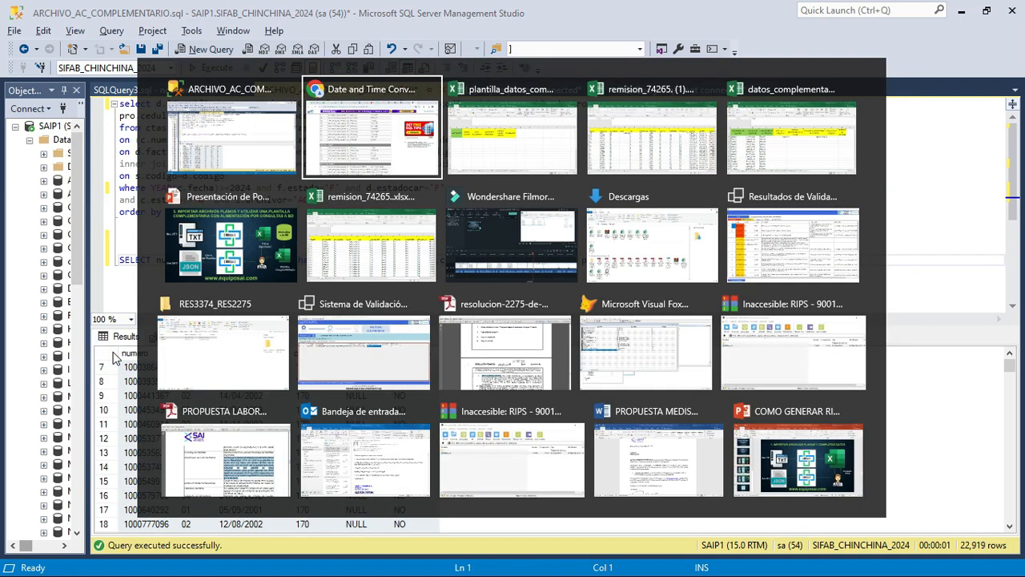
pyautogui.hotkey('alt', 'Tab')
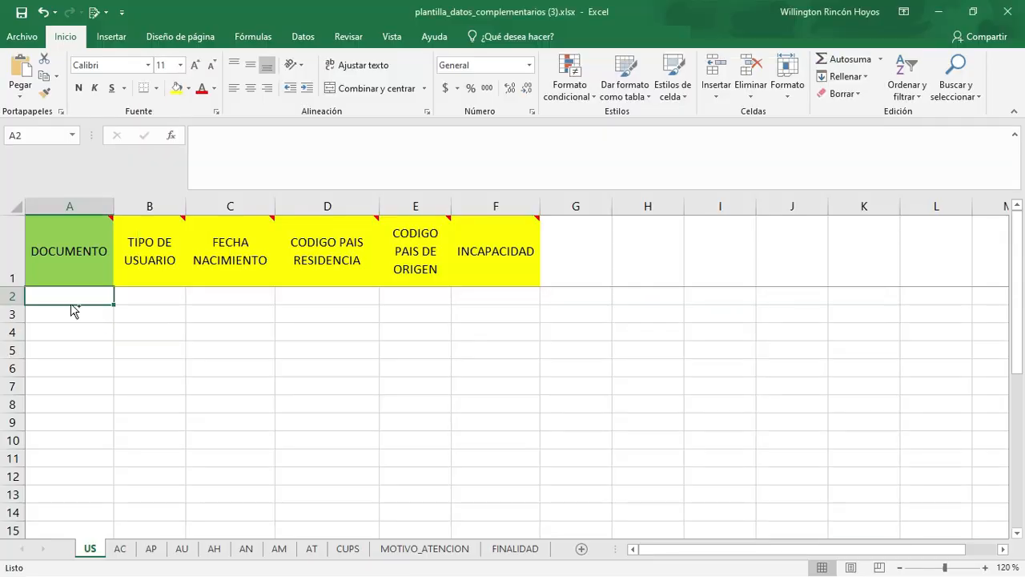
pyautogui.hotkey('ctrl', 'v')
pyautogui.scroll(-2, 94, 360)
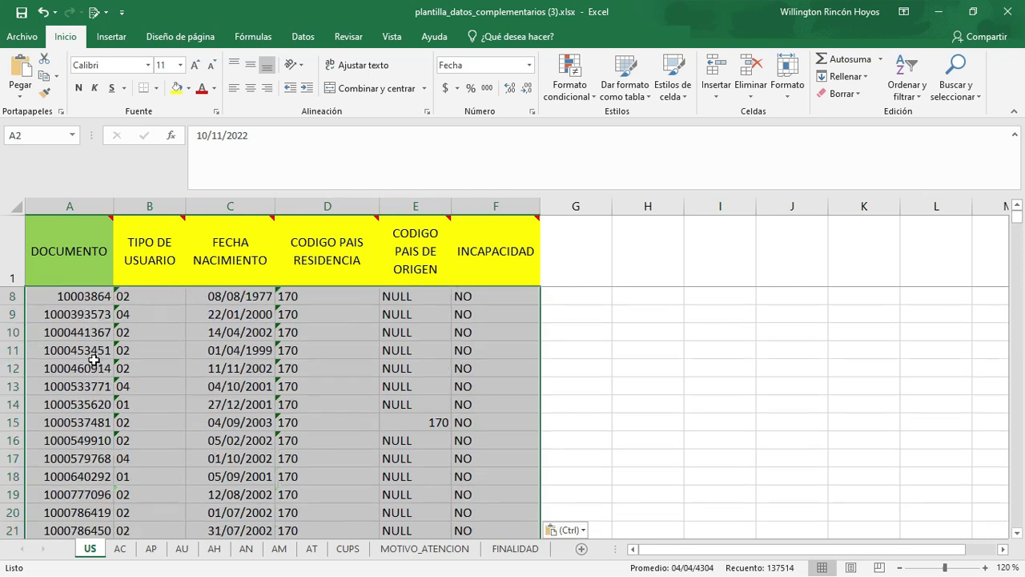
# Review the pasted patient rows on the US sheet and display the AC sheet with the consultation data
pyautogui.scroll(-8, 94, 359)
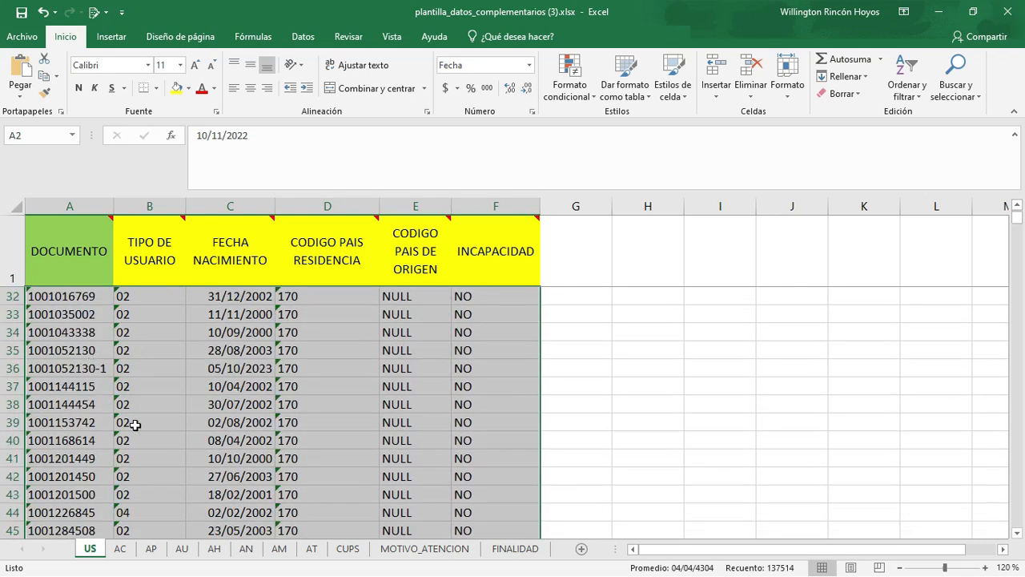
pyautogui.scroll(10, 464, 447)
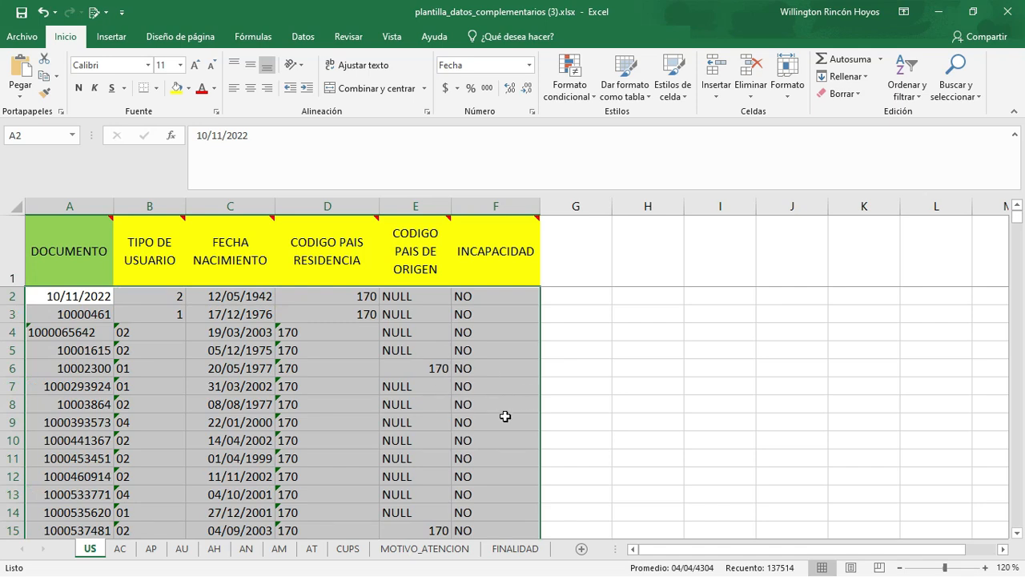
pyautogui.click(121, 551)
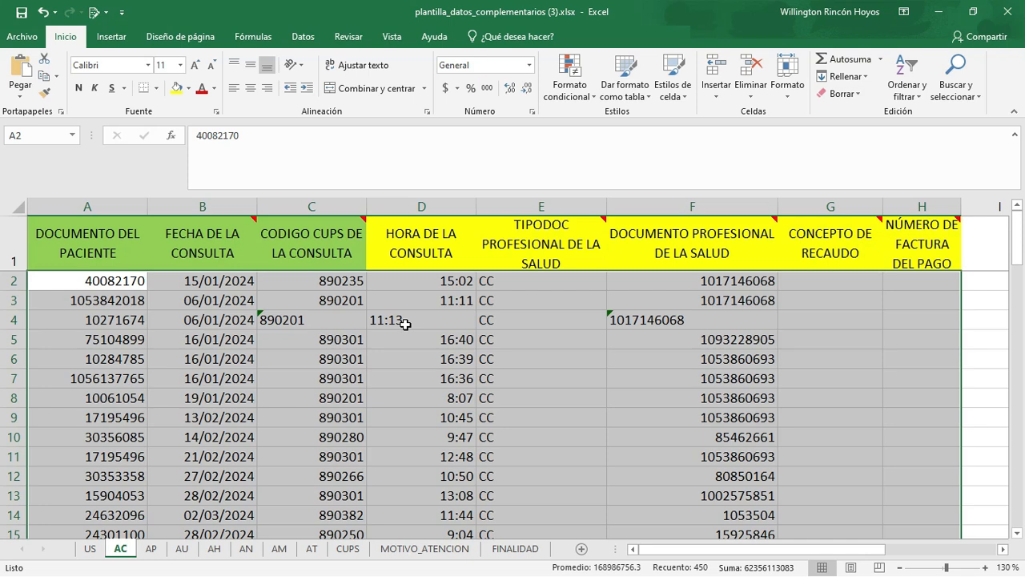
pyautogui.hotkey('alt', 'Tab')
pyautogui.hotkey('alt', 'Tab')
pyautogui.hotkey('alt', 'Tab')
pyautogui.hotkey('alt', 'Tab')
pyautogui.hotkey('alt', 'Tab')
pyautogui.hotkey('alt', 'Tab')
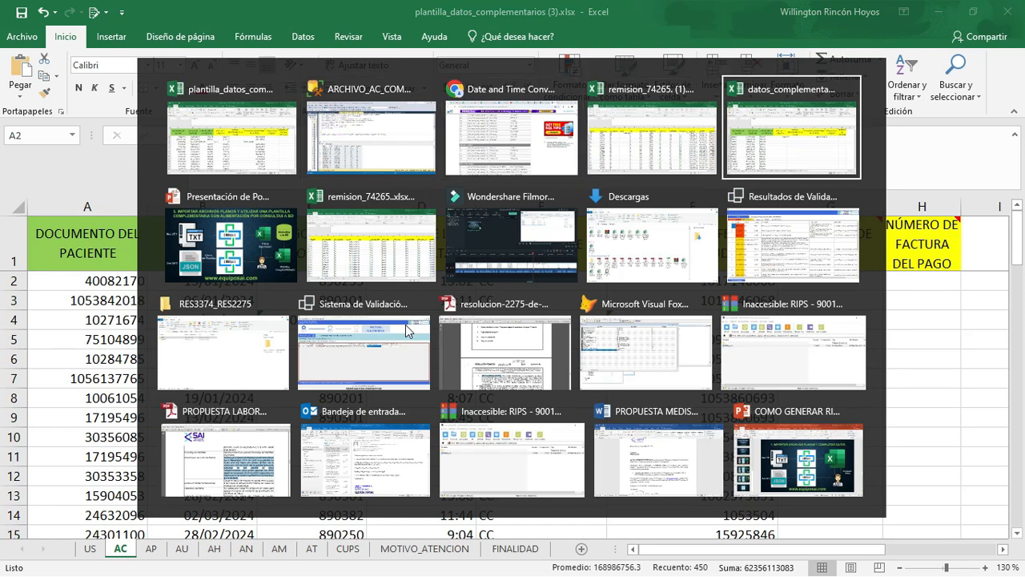
pyautogui.hotkey('alt', 'Tab')
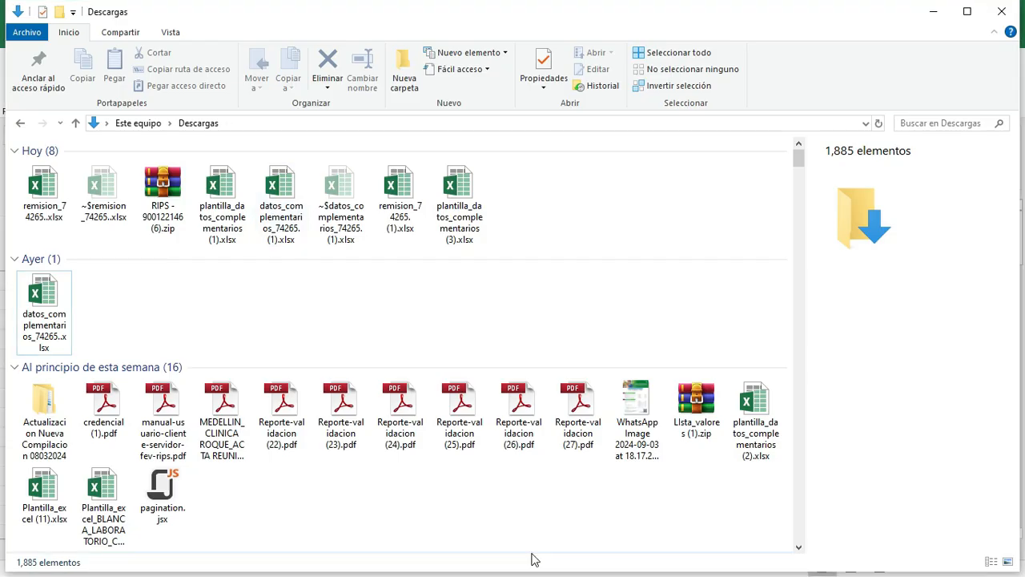
# Switch to the PowerPoint slide show with the diagram of importing flat files and a complementary template fed by database queries
pyautogui.hotkey('alt', 'Tab')
pyautogui.hotkey('alt', 'Tab')
pyautogui.hotkey('alt', 'Tab')
pyautogui.hotkey('alt', 'Tab')
pyautogui.hotkey('alt', 'Tab')
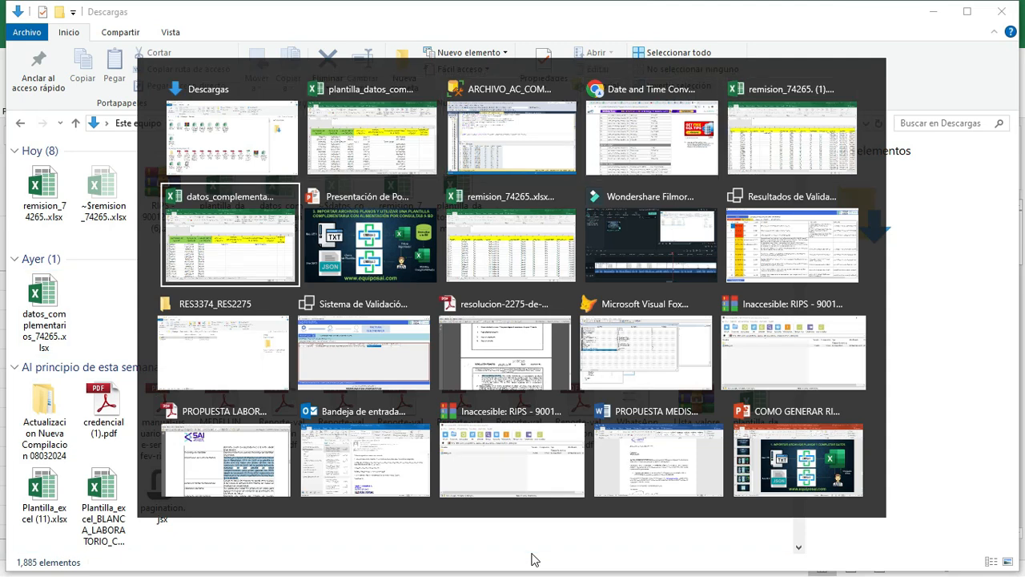
pyautogui.hotkey('alt', 'Tab')
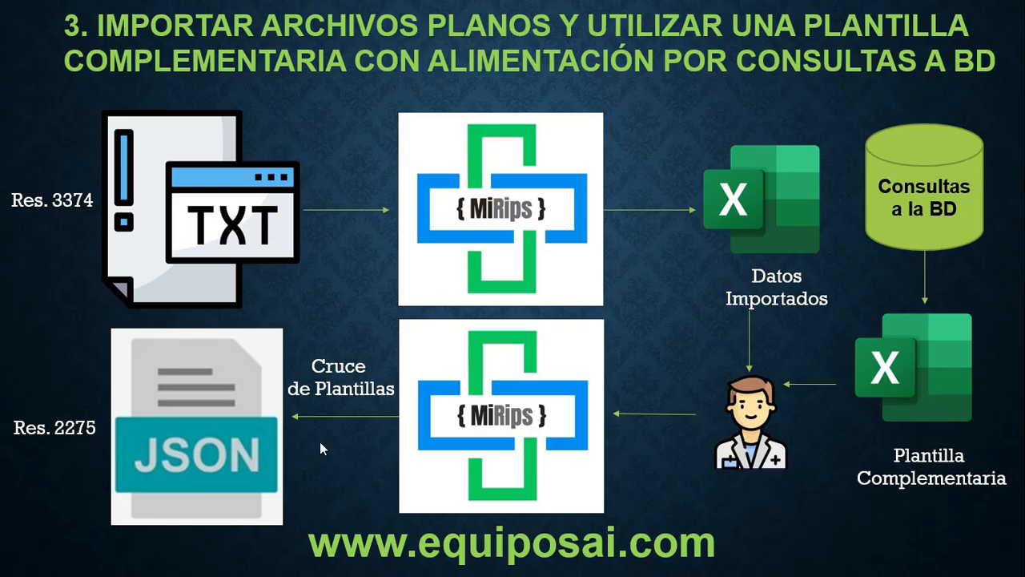